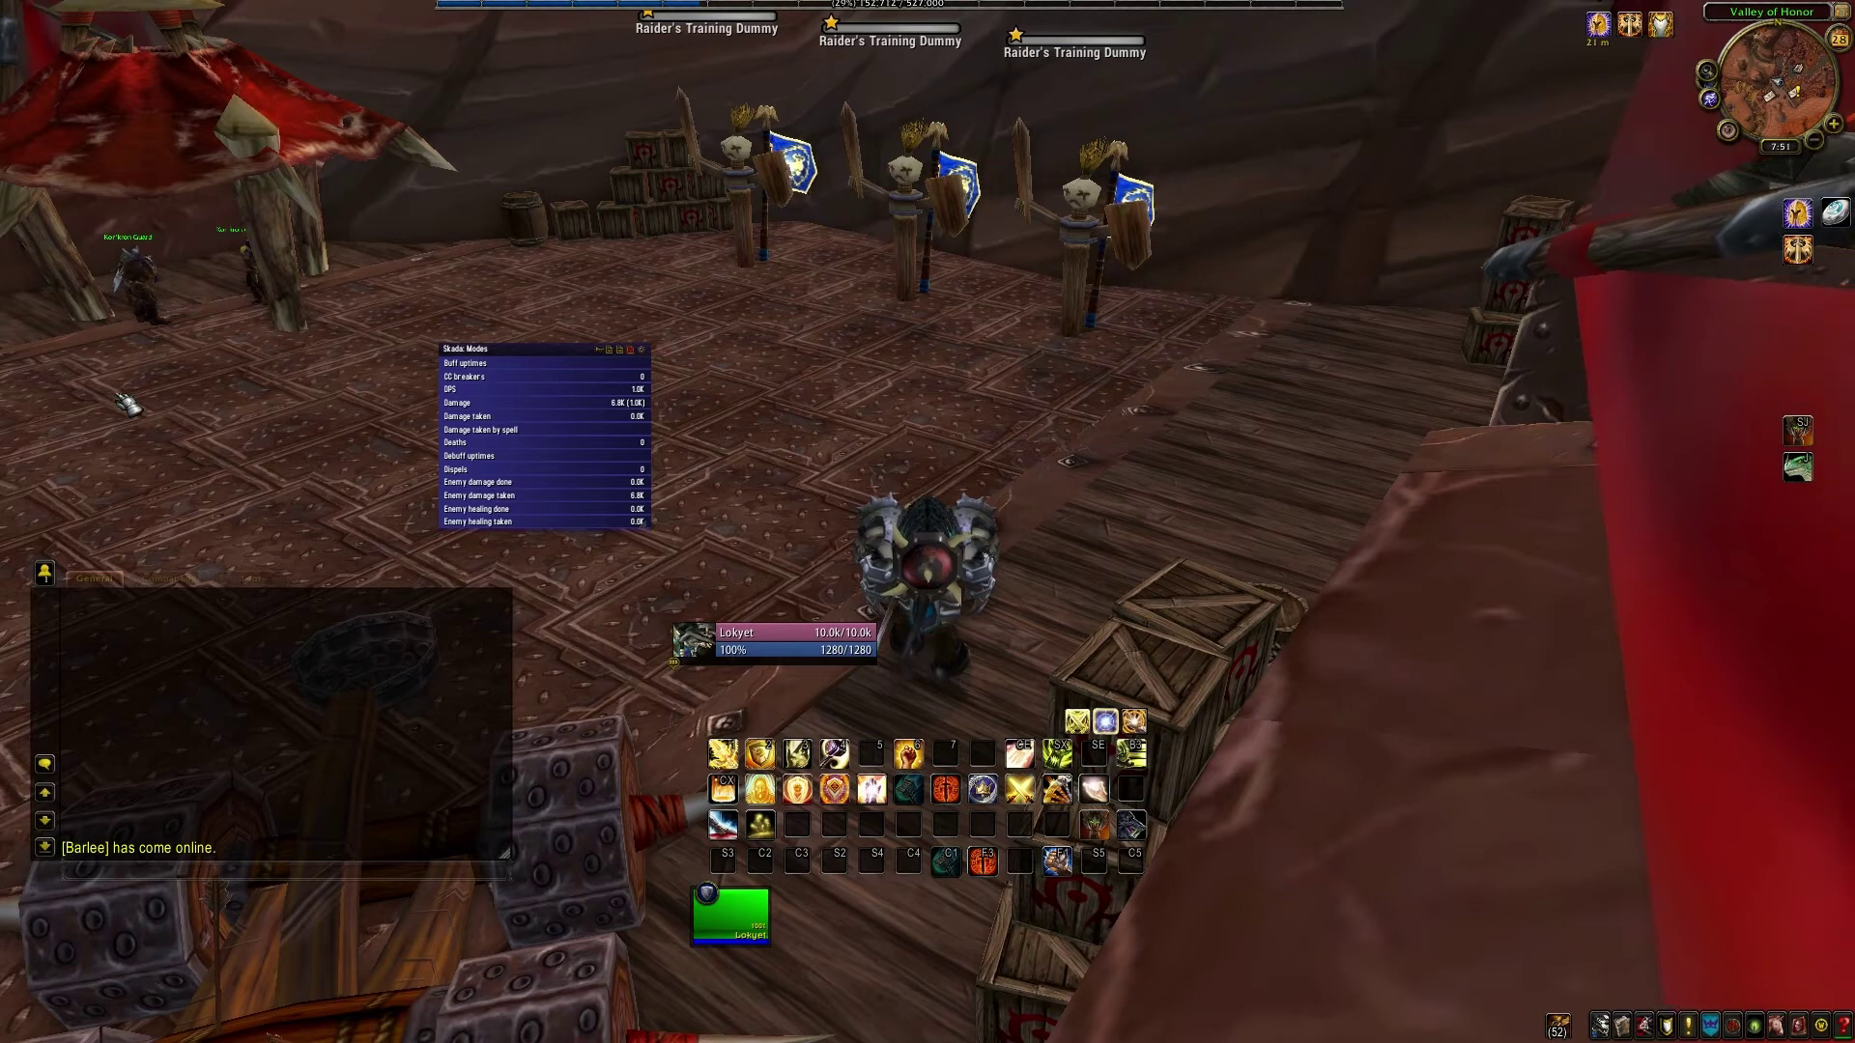
Disable Color Crits in the SCTD damage events and set the Outgoing Damage Filter to 5000
{"action": "key", "text": "Return"}
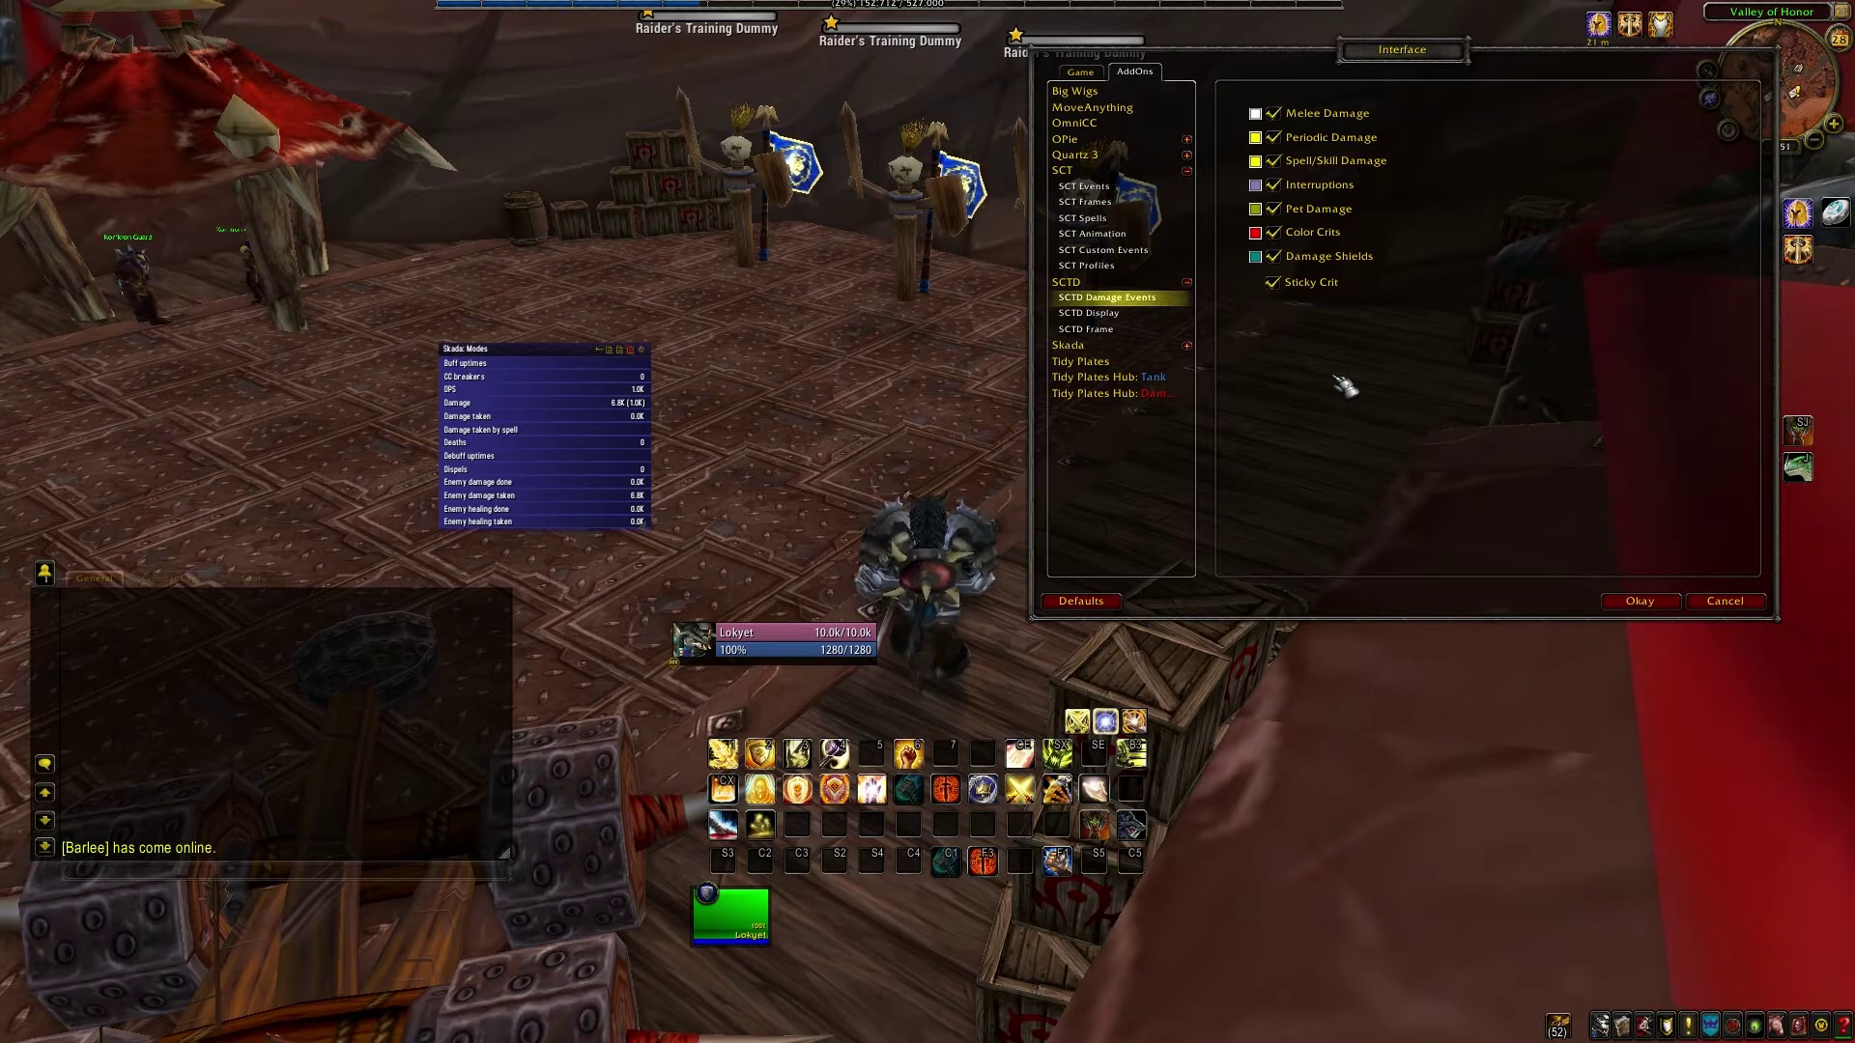
{"action": "left_click", "coordinate": [1273, 231]}
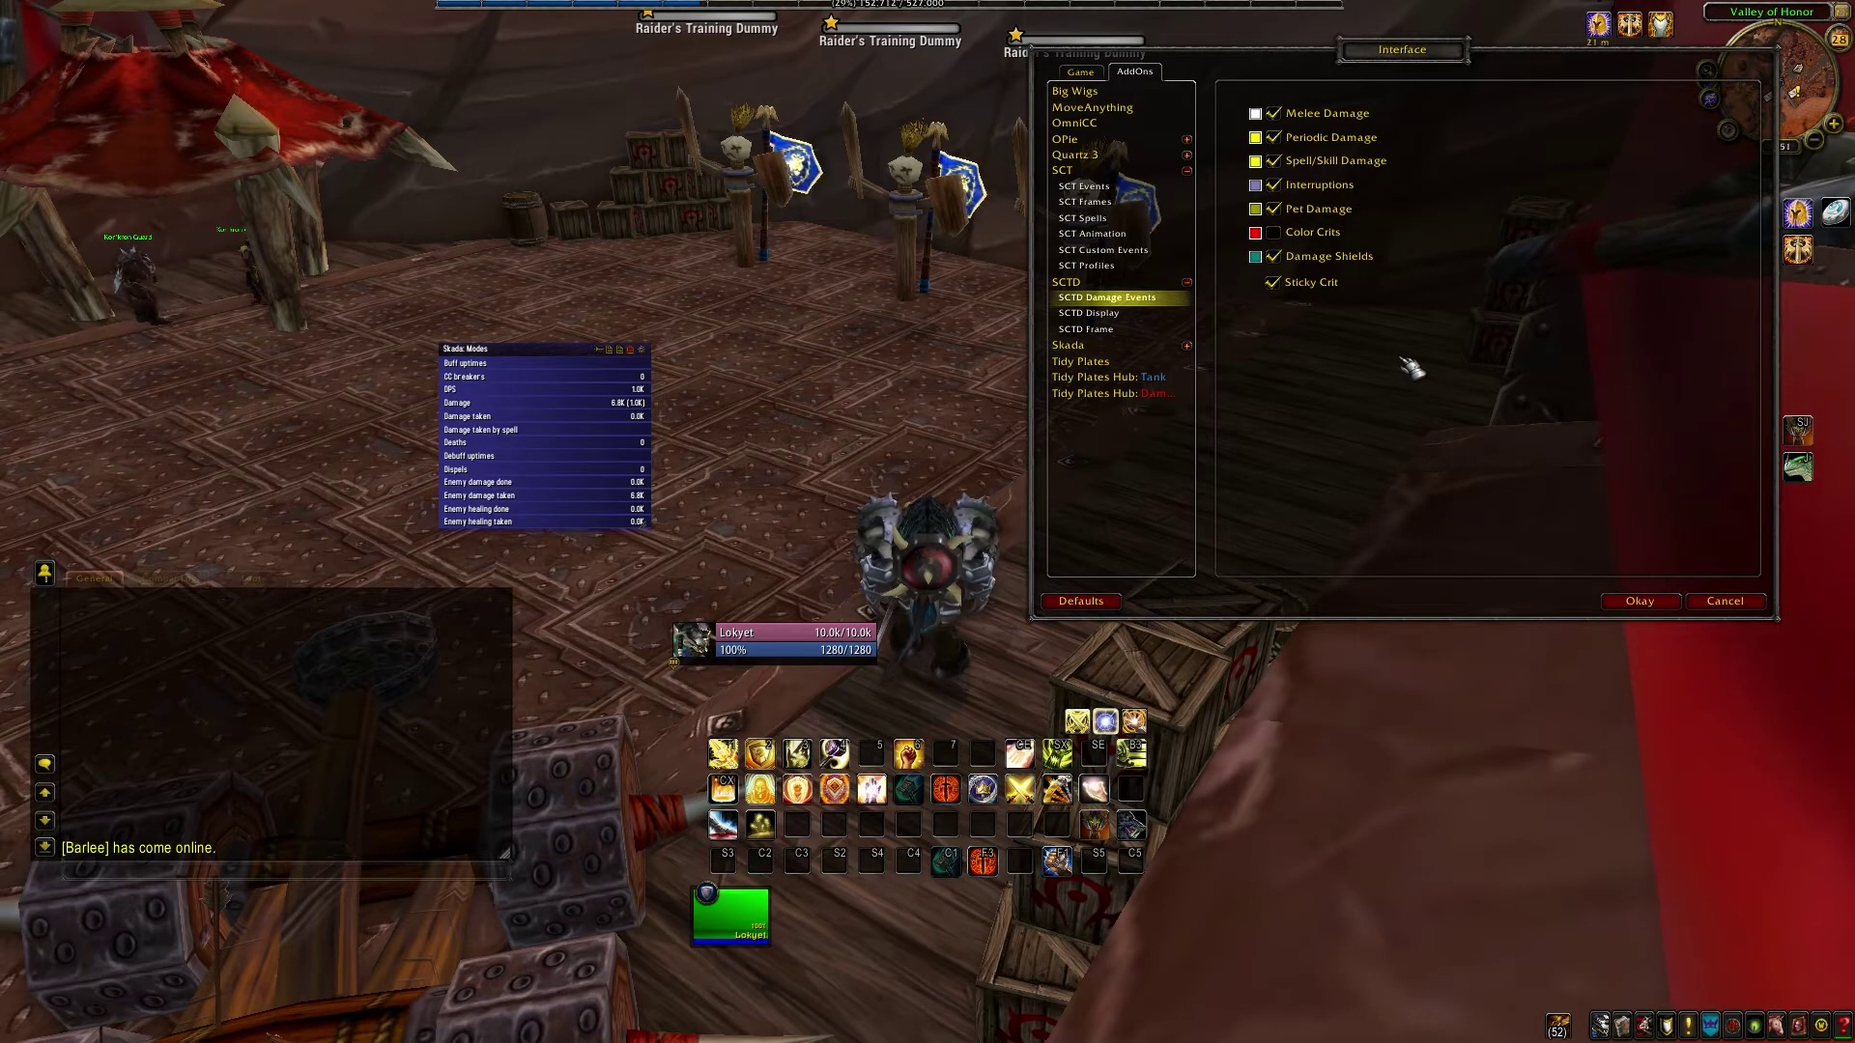
{"action": "left_click", "coordinate": [1164, 316]}
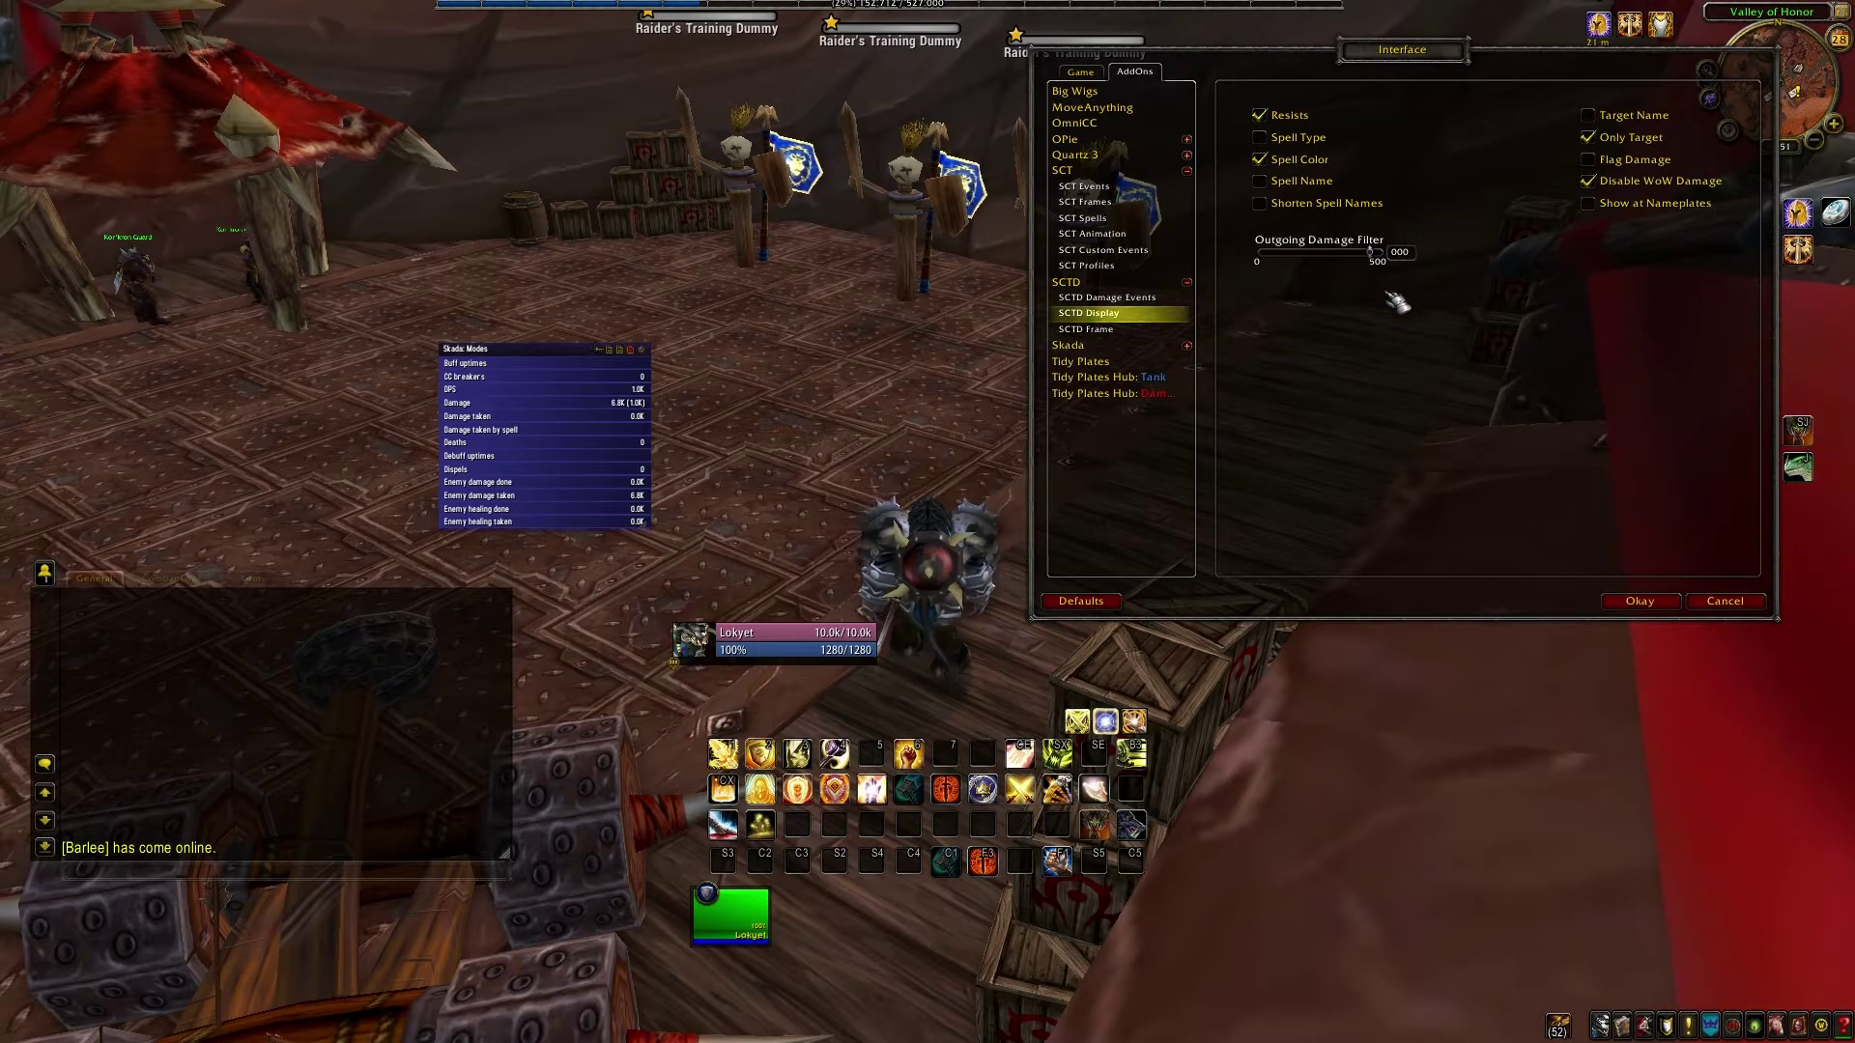
{"action": "key", "text": "BackSpace"}
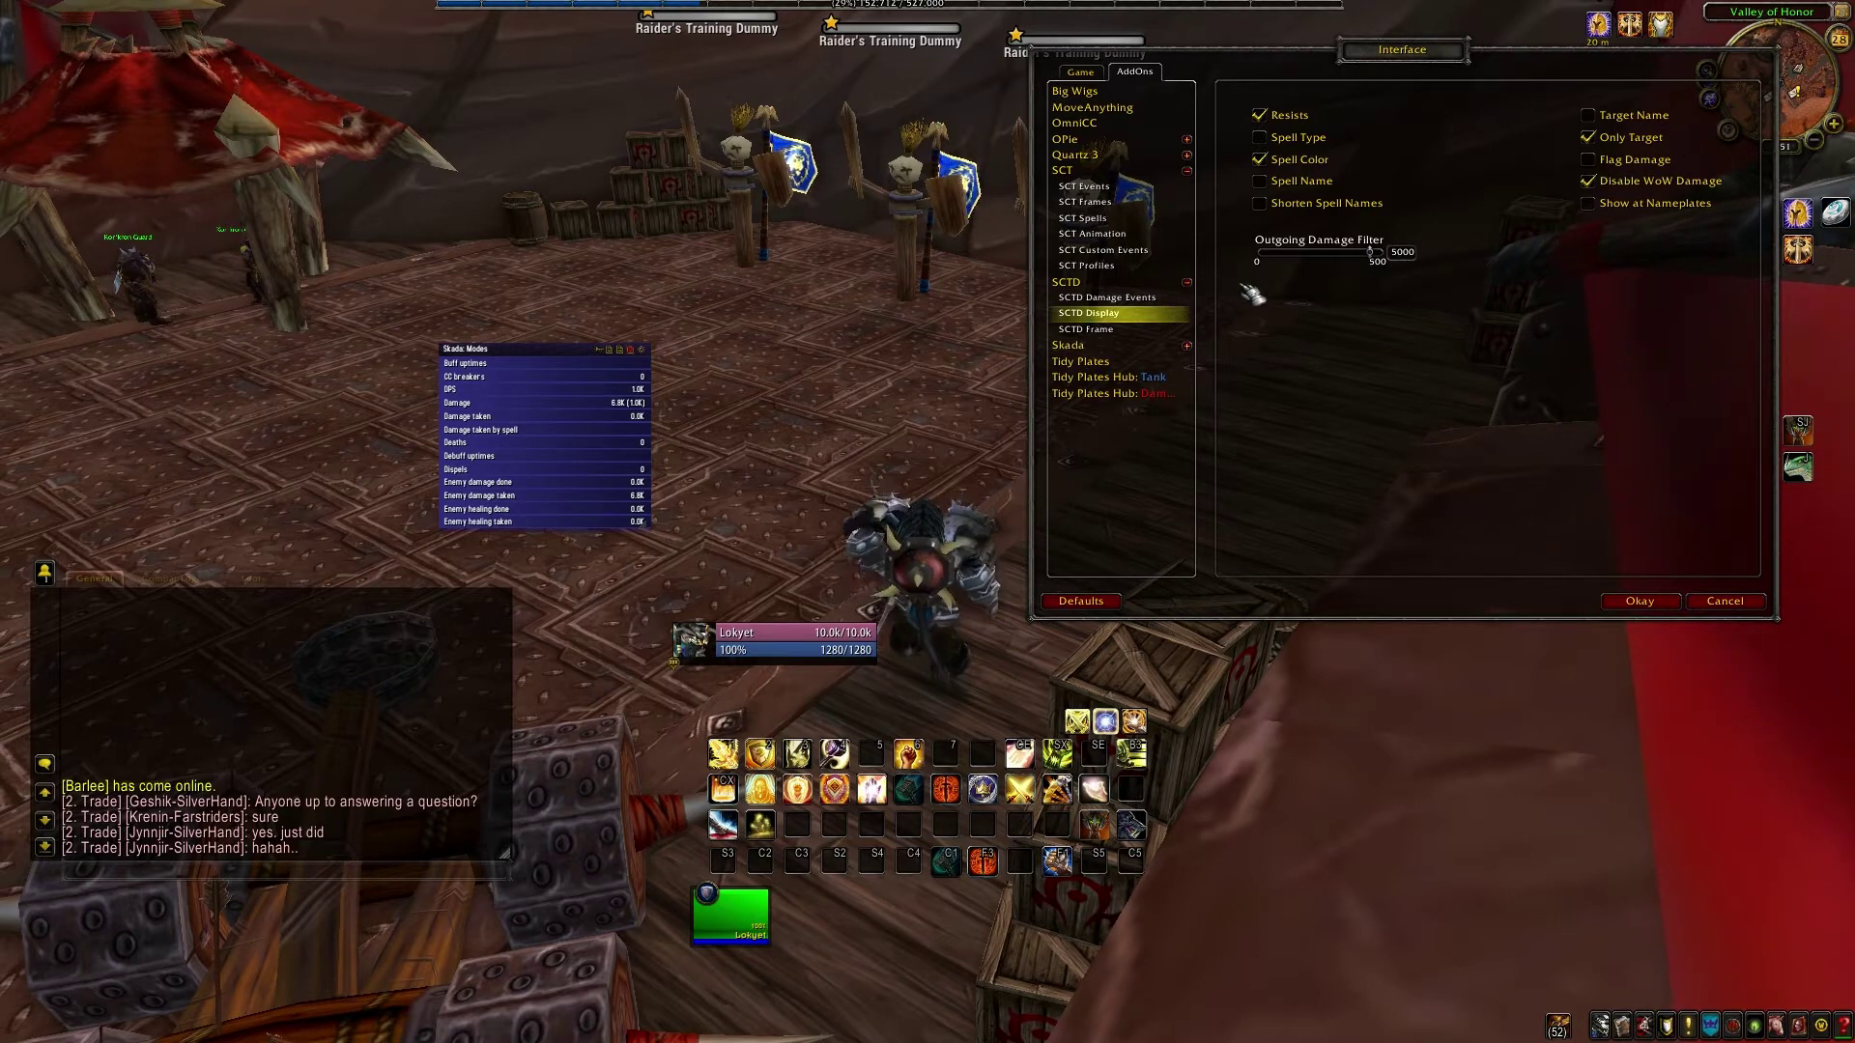
Set the SCTD frame's Center X Position to 59.1 and look through the available damage fonts
{"action": "left_click", "coordinate": [1128, 331]}
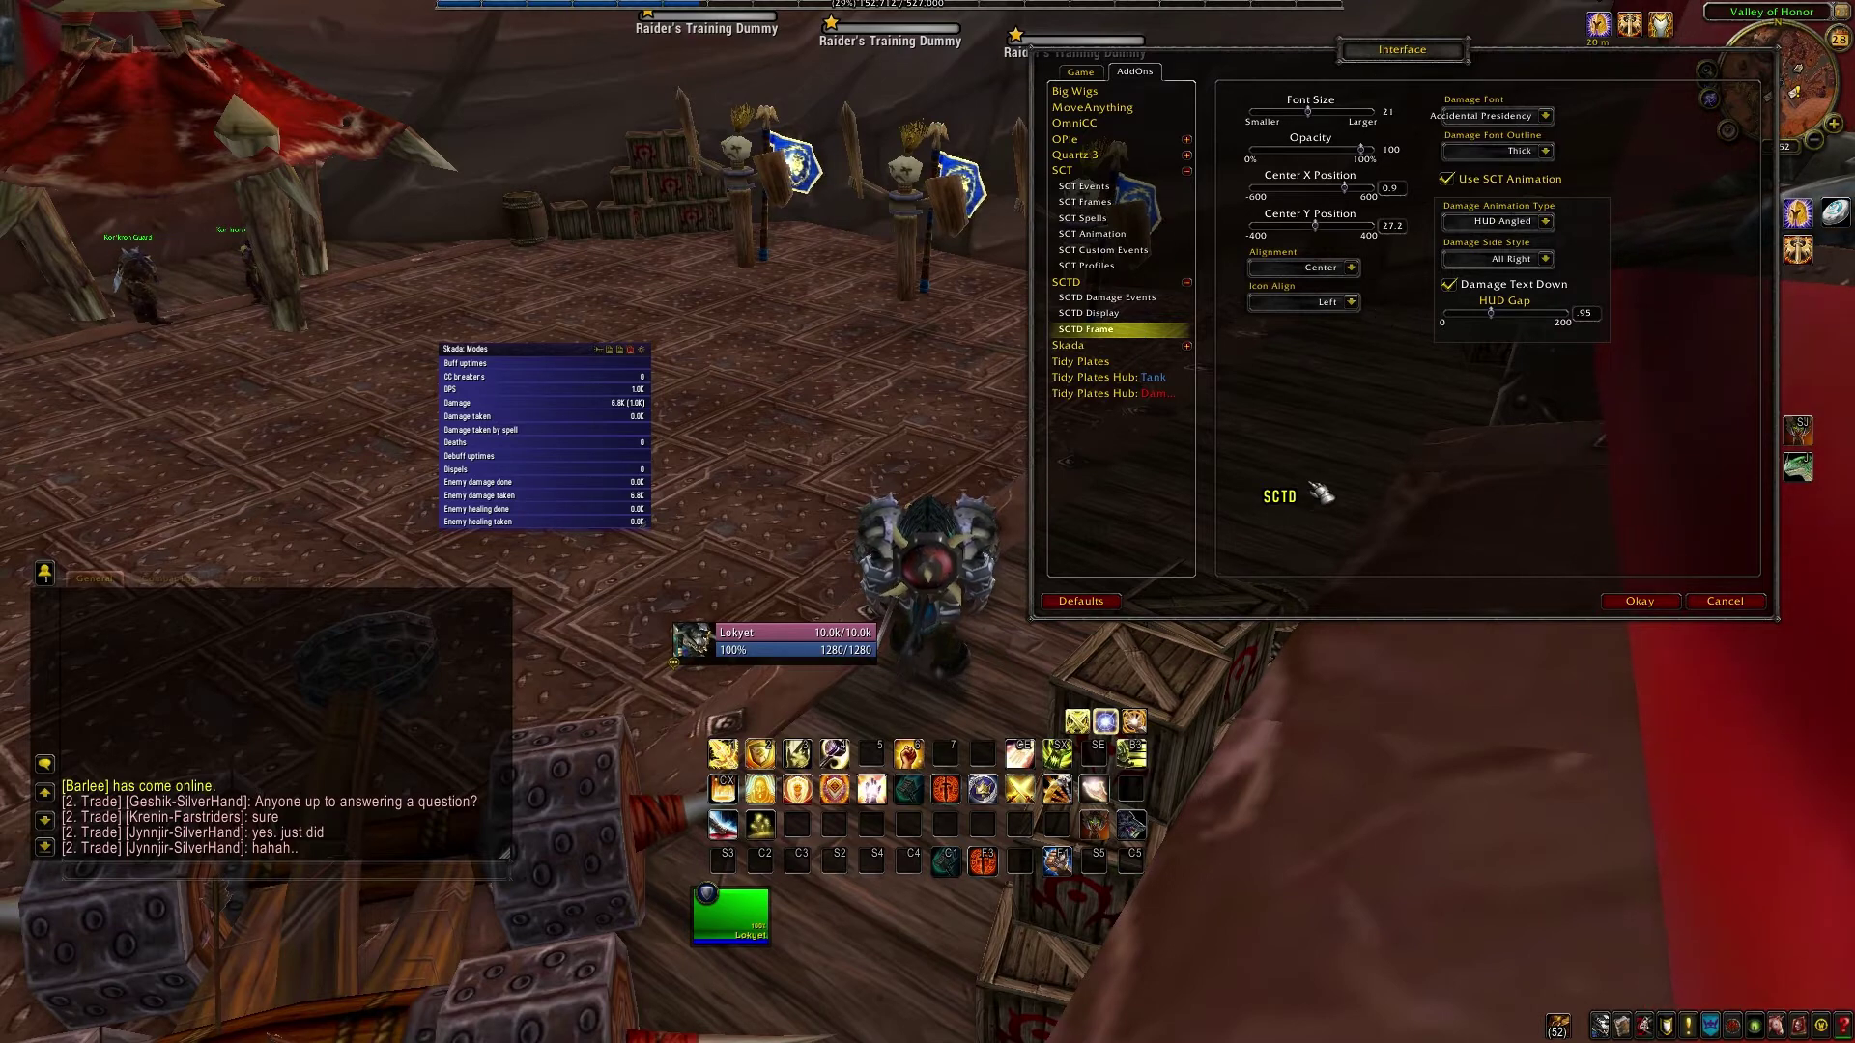
{"action": "mouse_move", "coordinate": [1372, 192]}
{"action": "left_mouse_down"}
{"action": "mouse_move", "coordinate": [1332, 189]}
{"action": "mouse_move", "coordinate": [1360, 196]}
{"action": "left_mouse_up"}
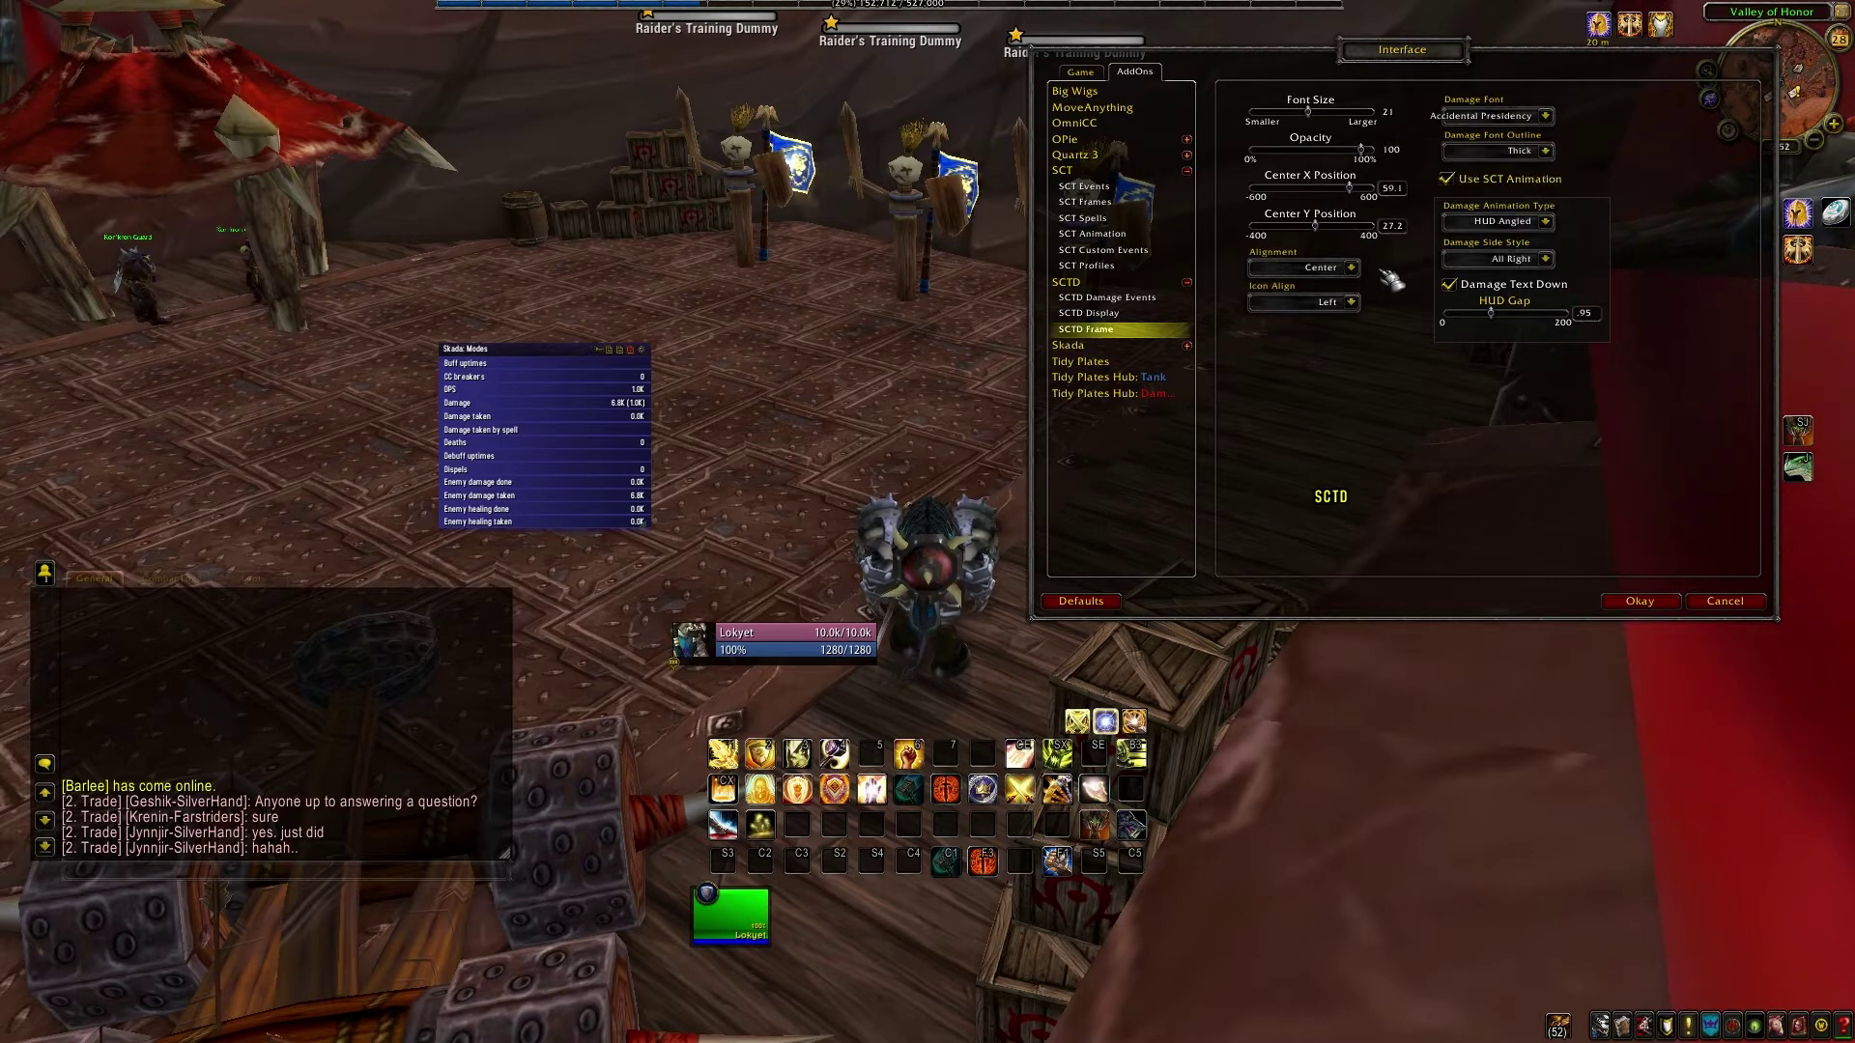
{"action": "left_click", "coordinate": [1545, 116]}
{"action": "left_click", "coordinate": [1546, 116]}
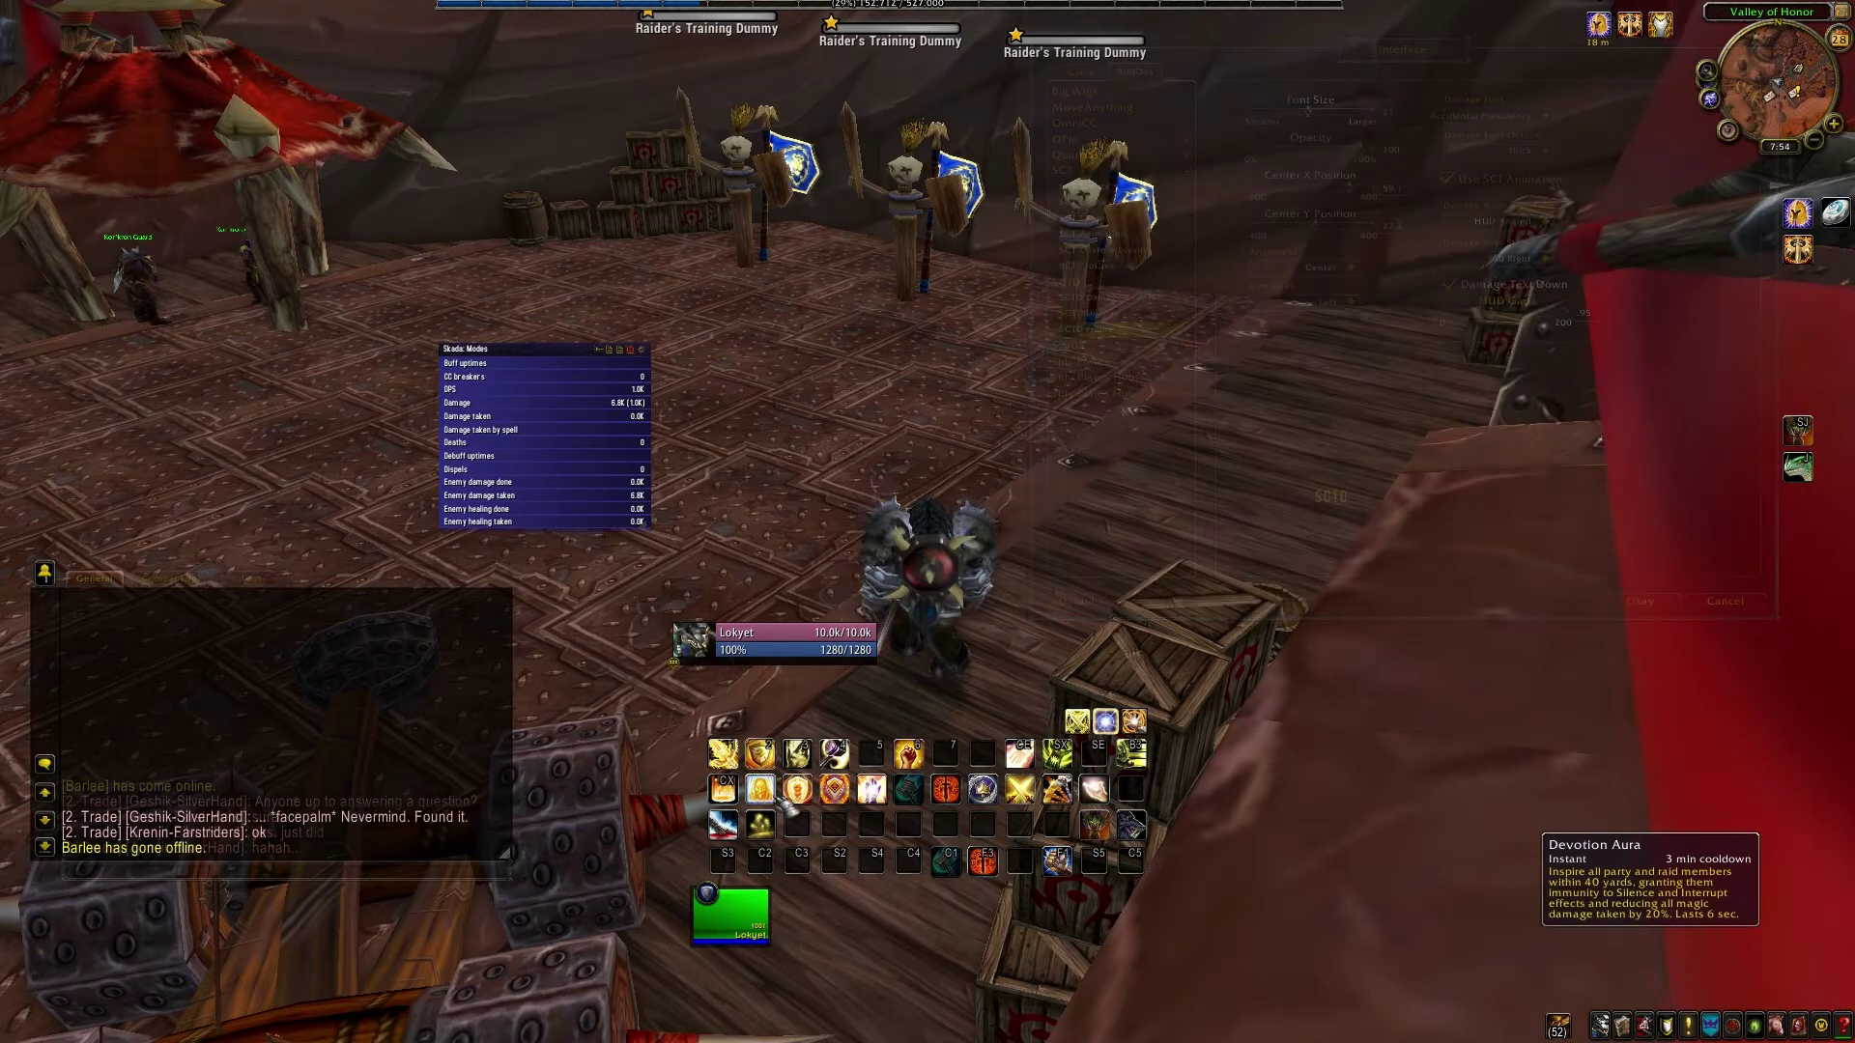
Cast several action-bar abilities, including Devotion Aura and Holy Wrath, to examine their cooldown countdown text
{"action": "left_click", "coordinate": [760, 789]}
{"action": "left_click", "coordinate": [797, 794]}
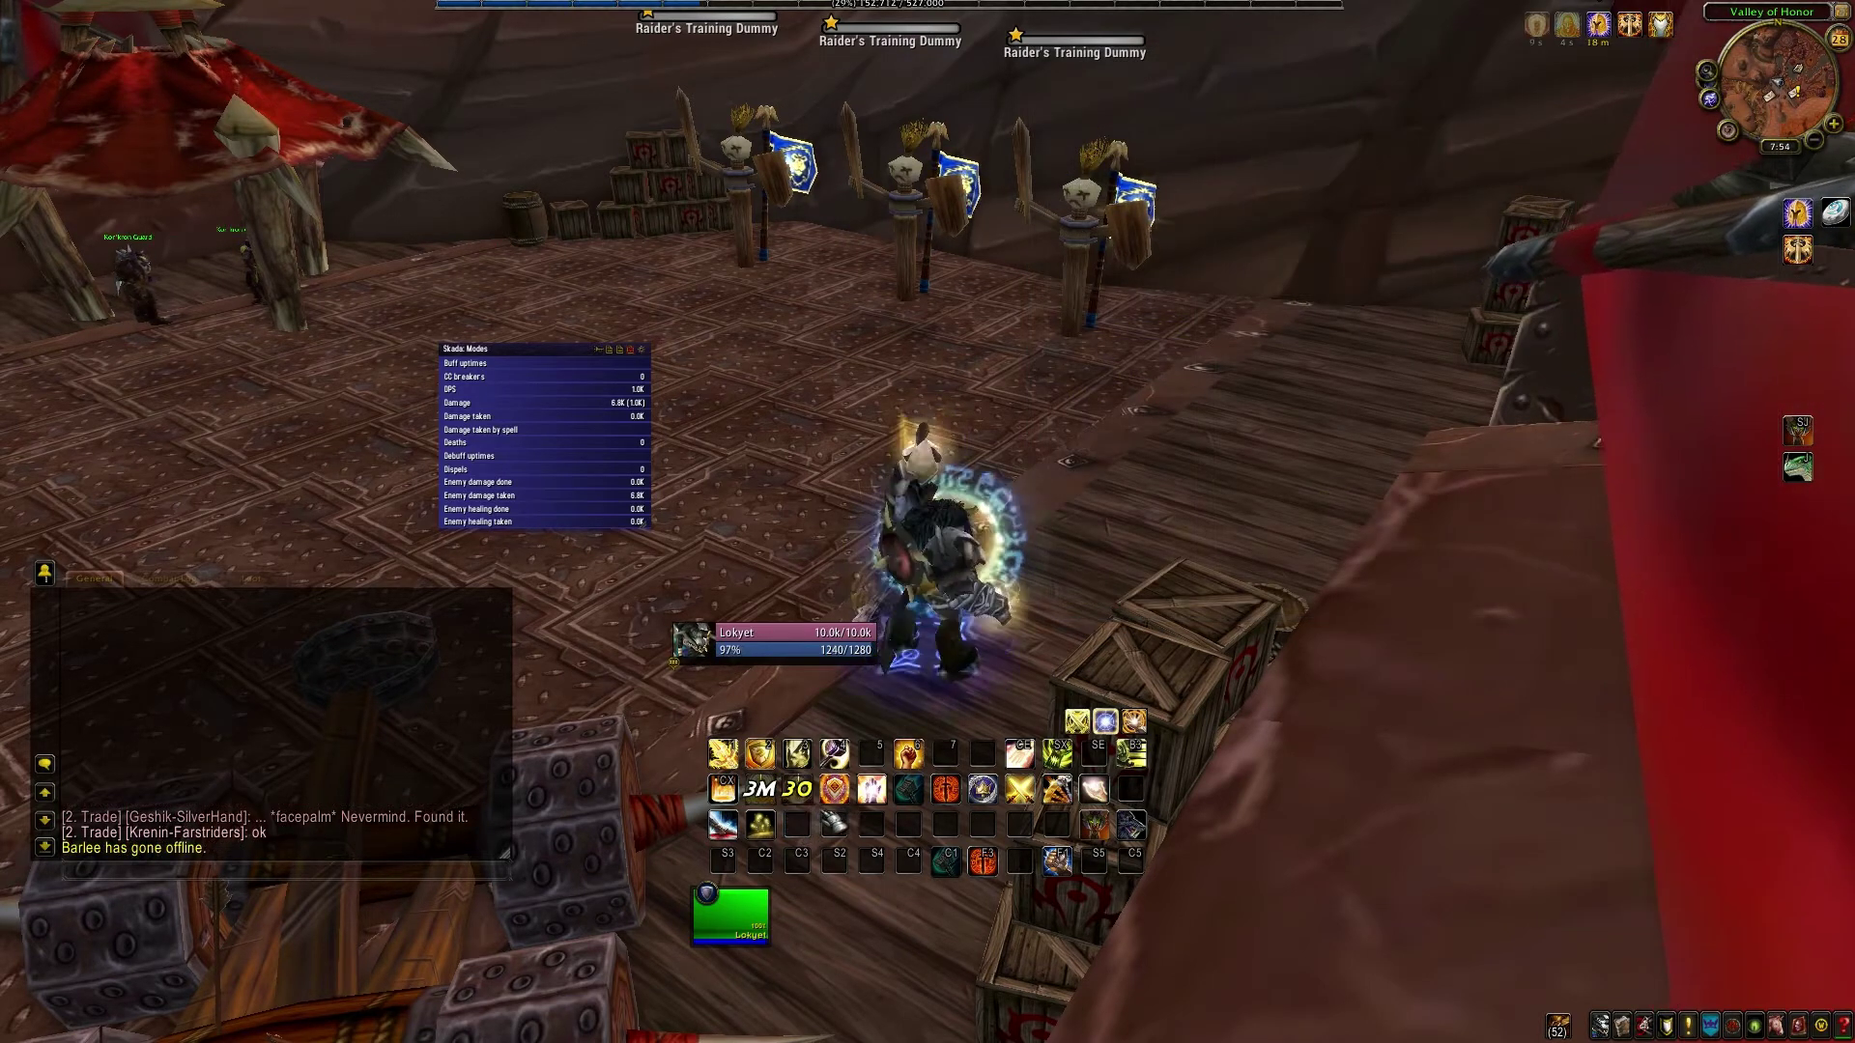
{"action": "left_click", "coordinate": [836, 798]}
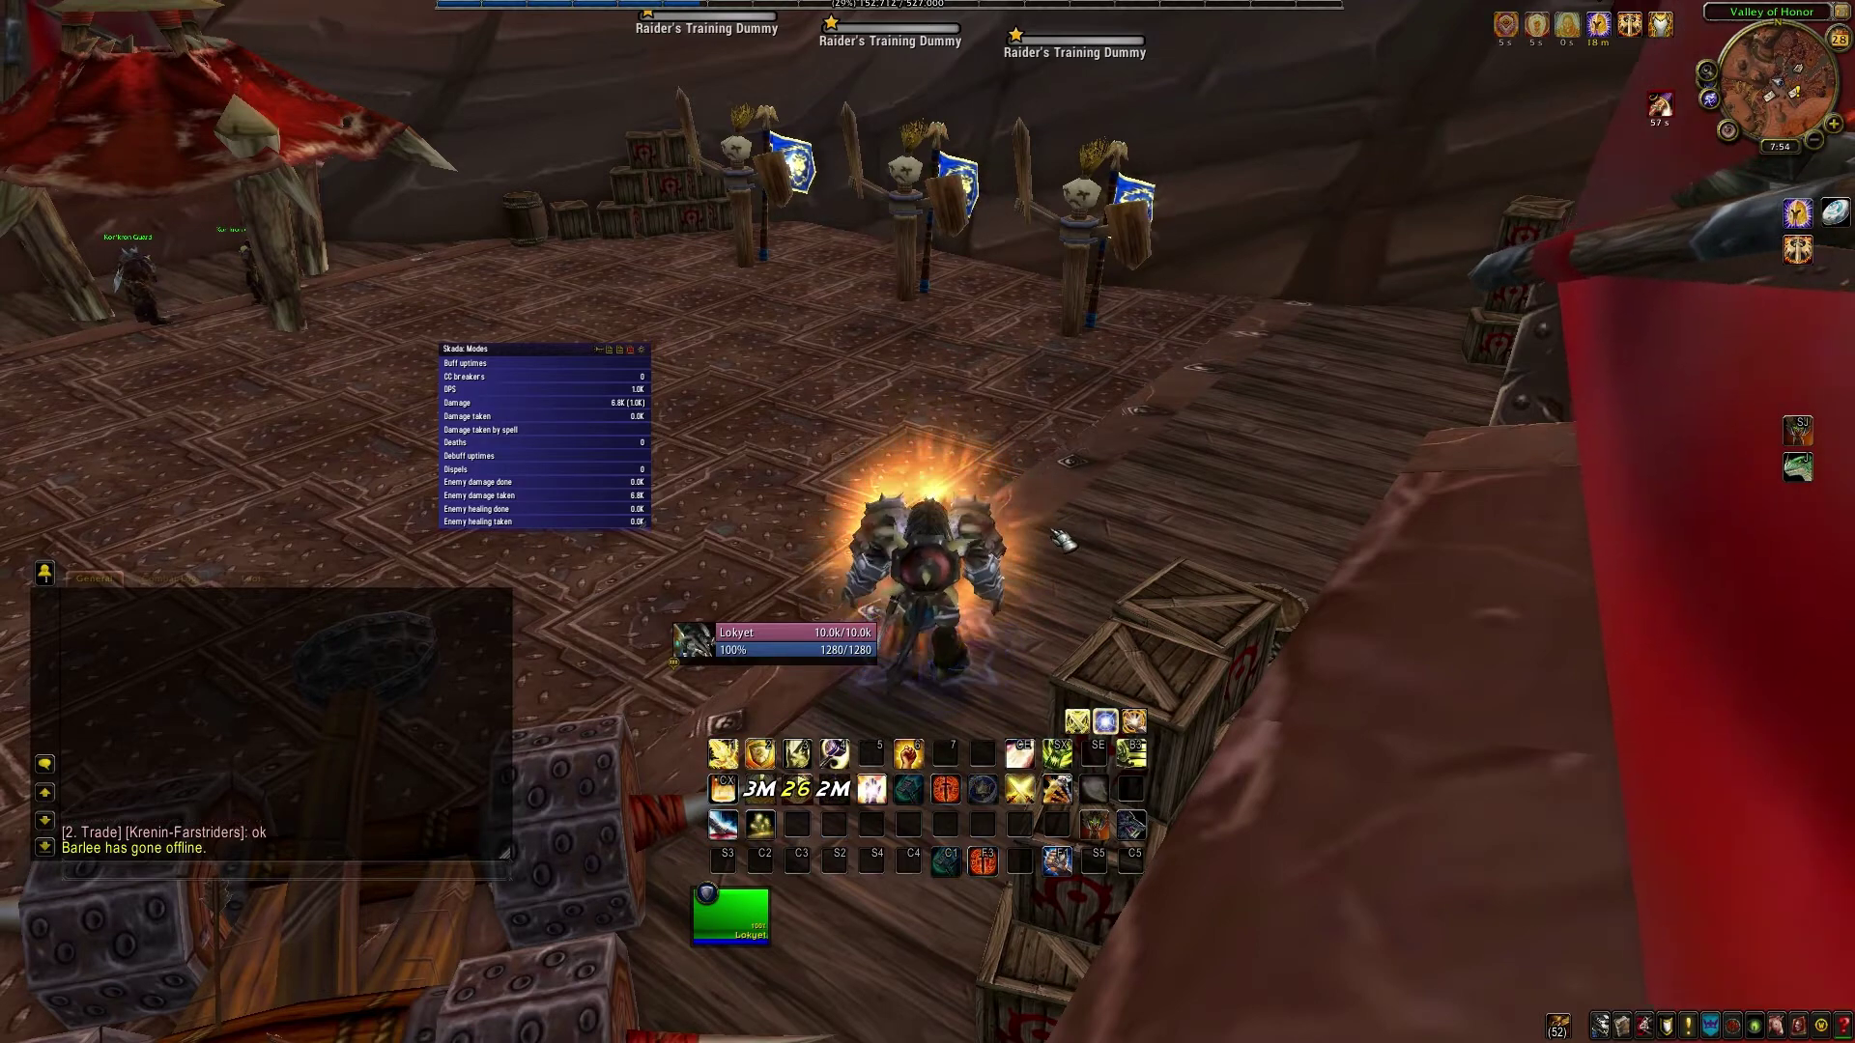
{"action": "key", "text": "ctrl+x"}
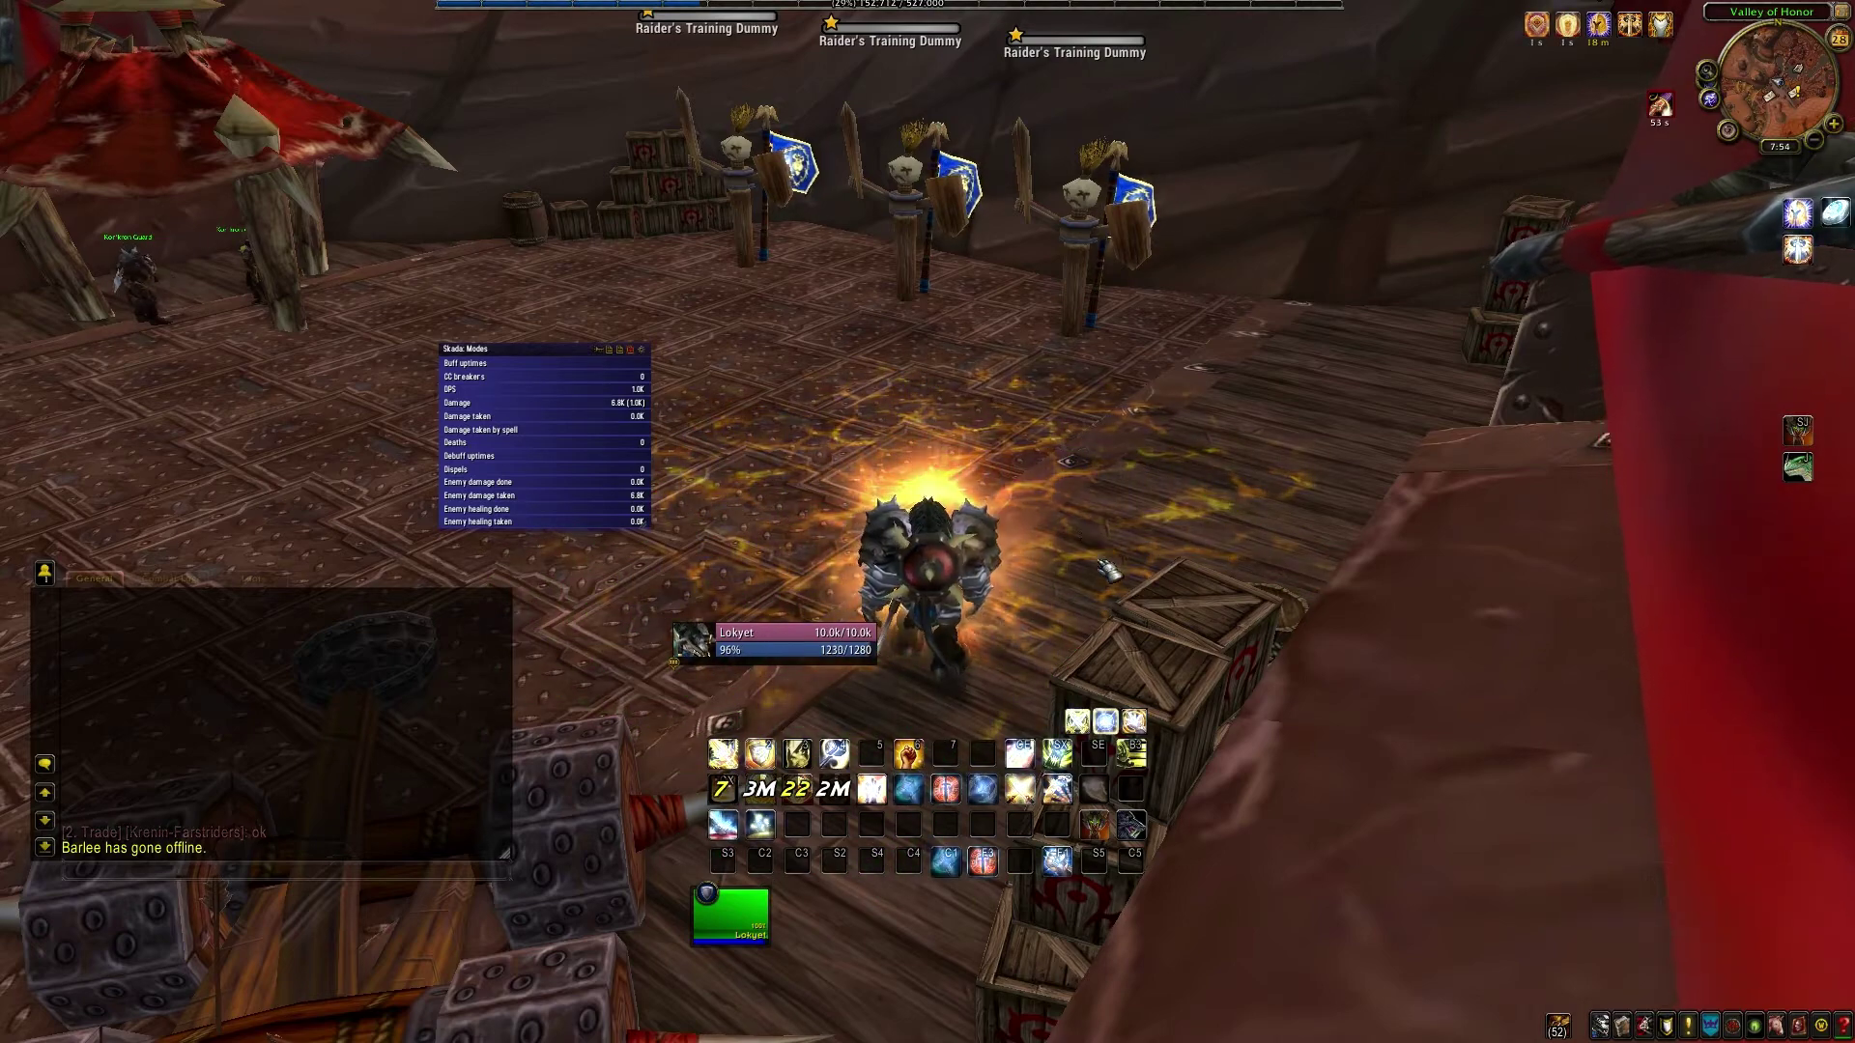
{"action": "left_click", "coordinate": [1132, 753]}
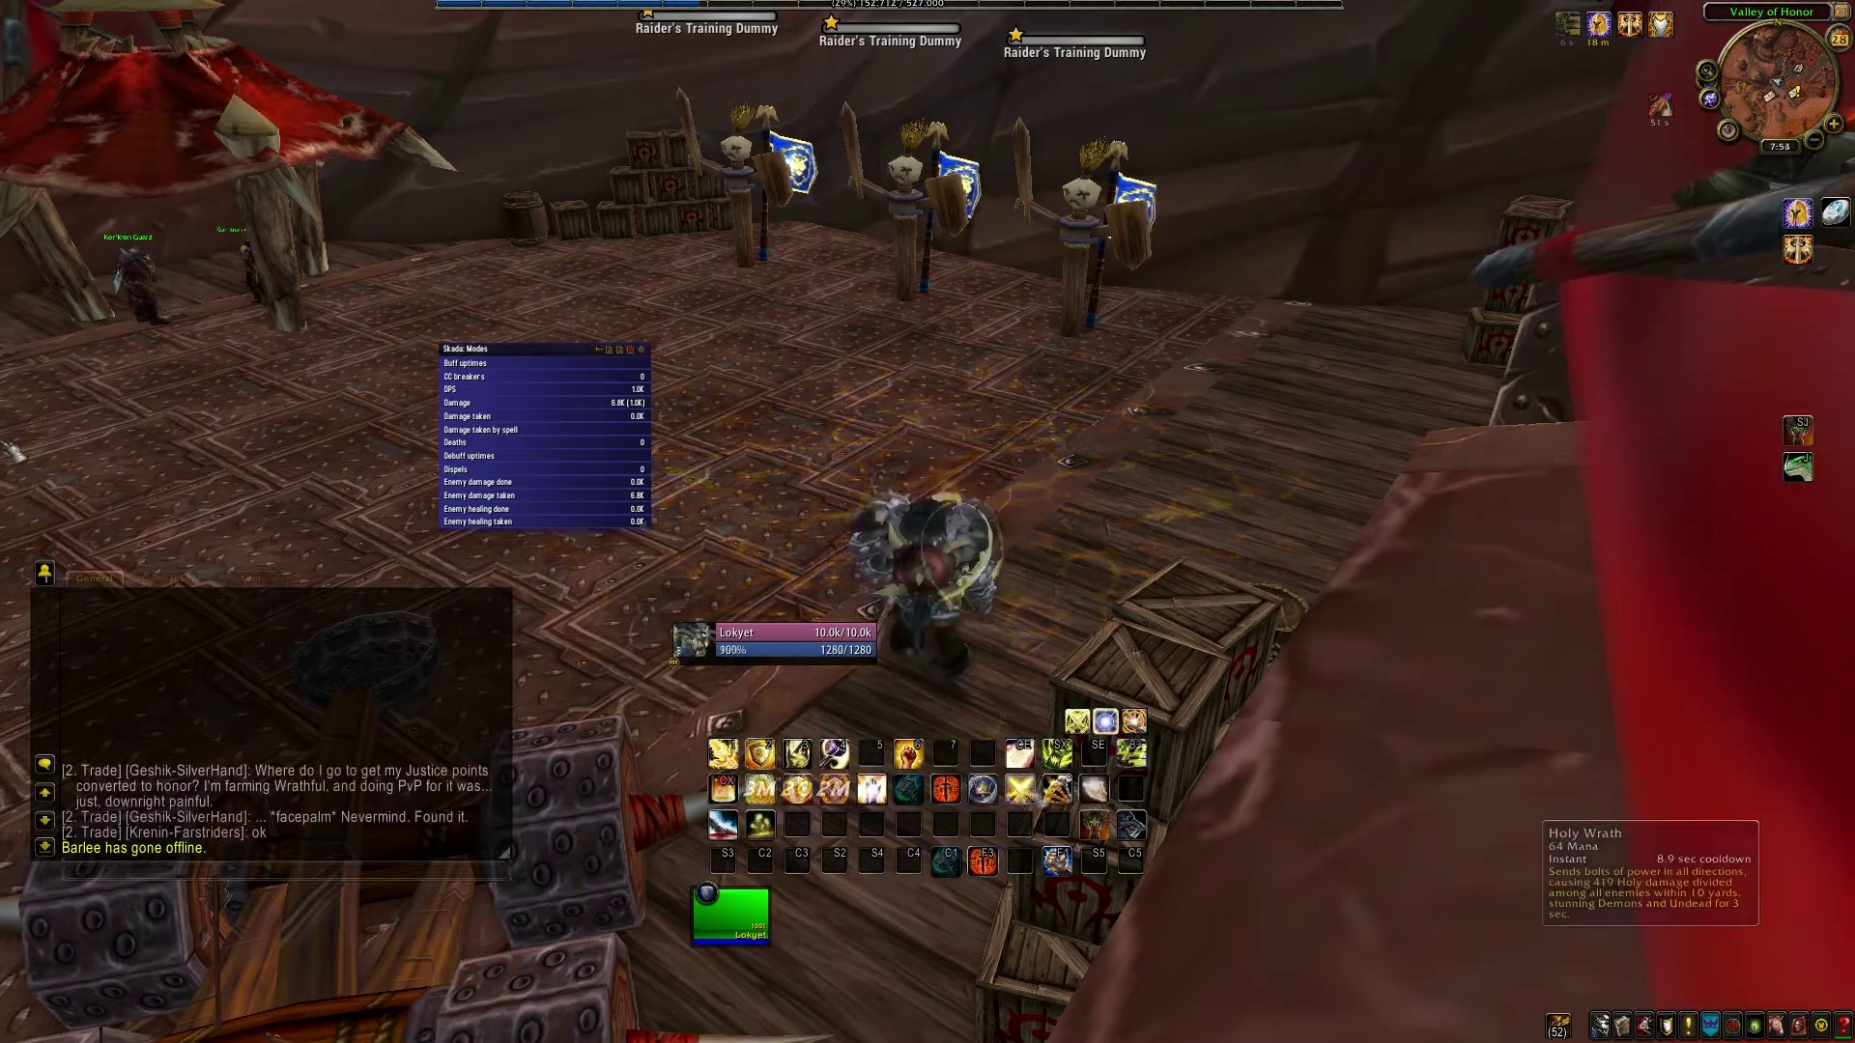
Bring up the OmniCC options with /omnicc and view the available finish effects
{"action": "type", "text": "/omnicc"}
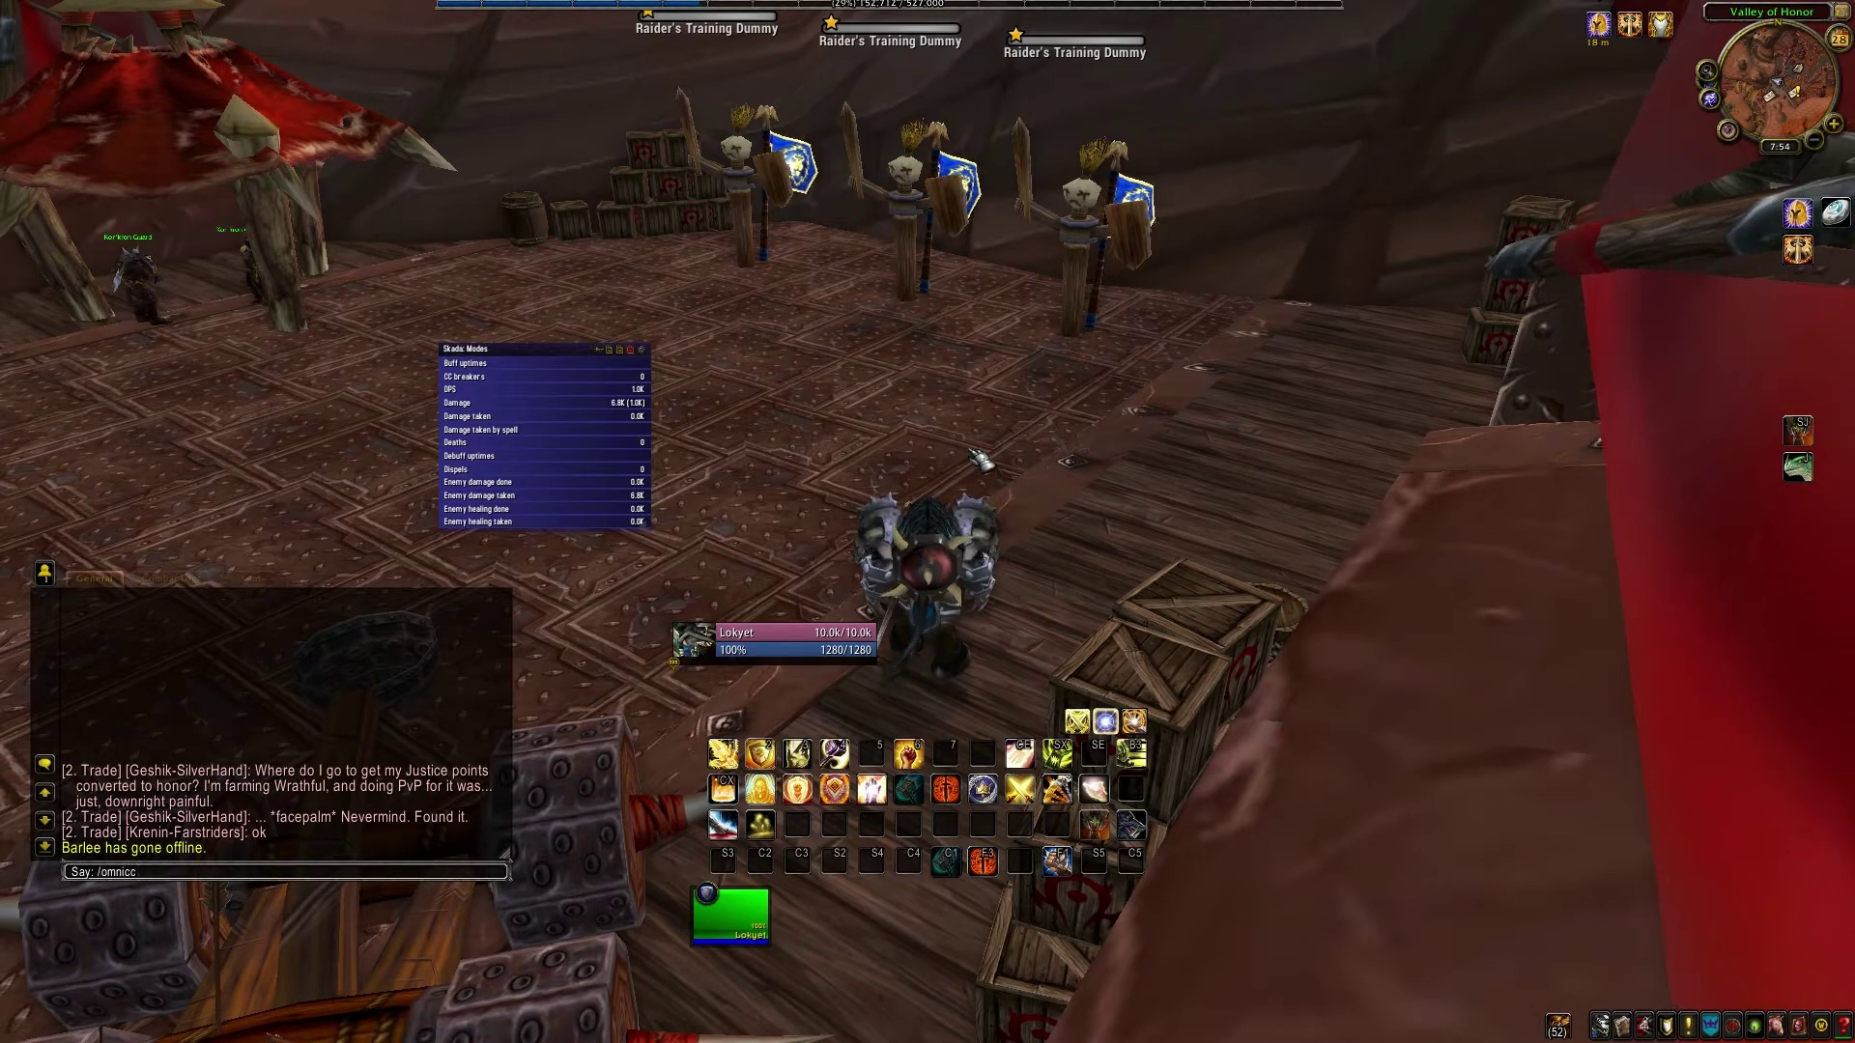
{"action": "key", "text": "Return"}
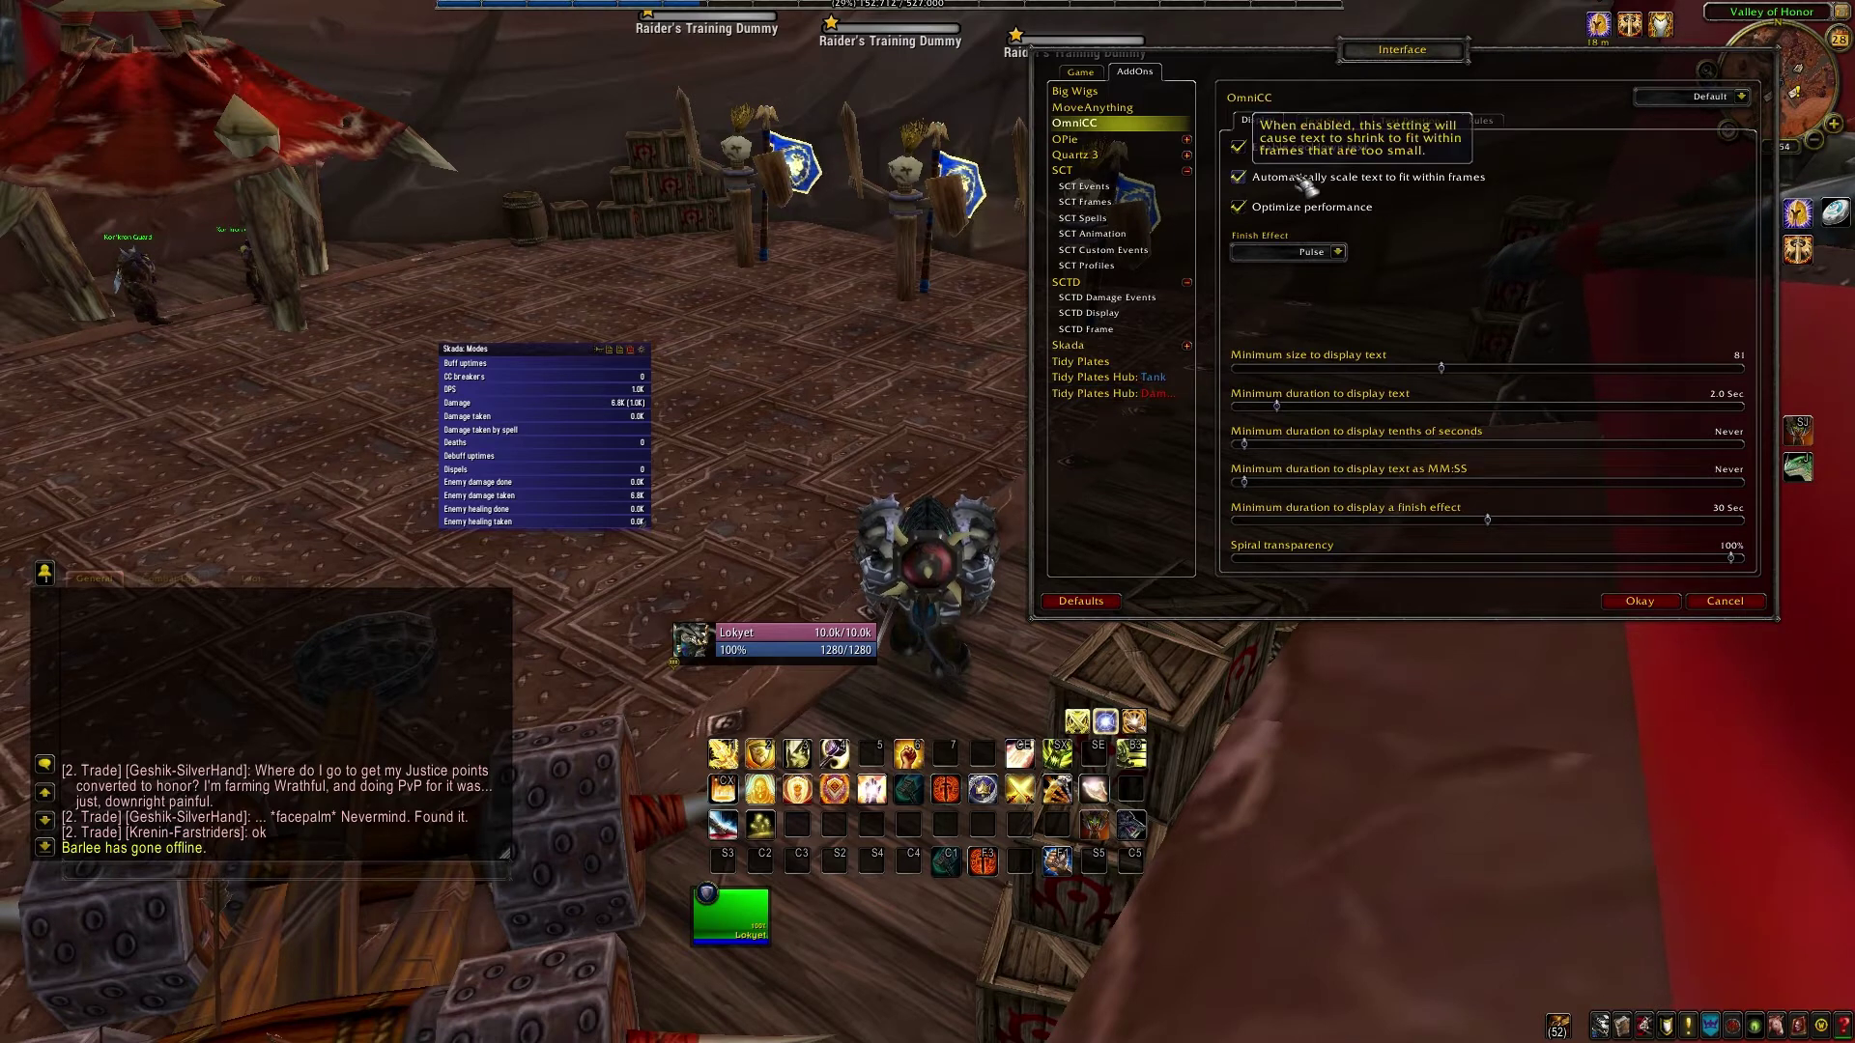
{"action": "left_click", "coordinate": [1339, 253]}
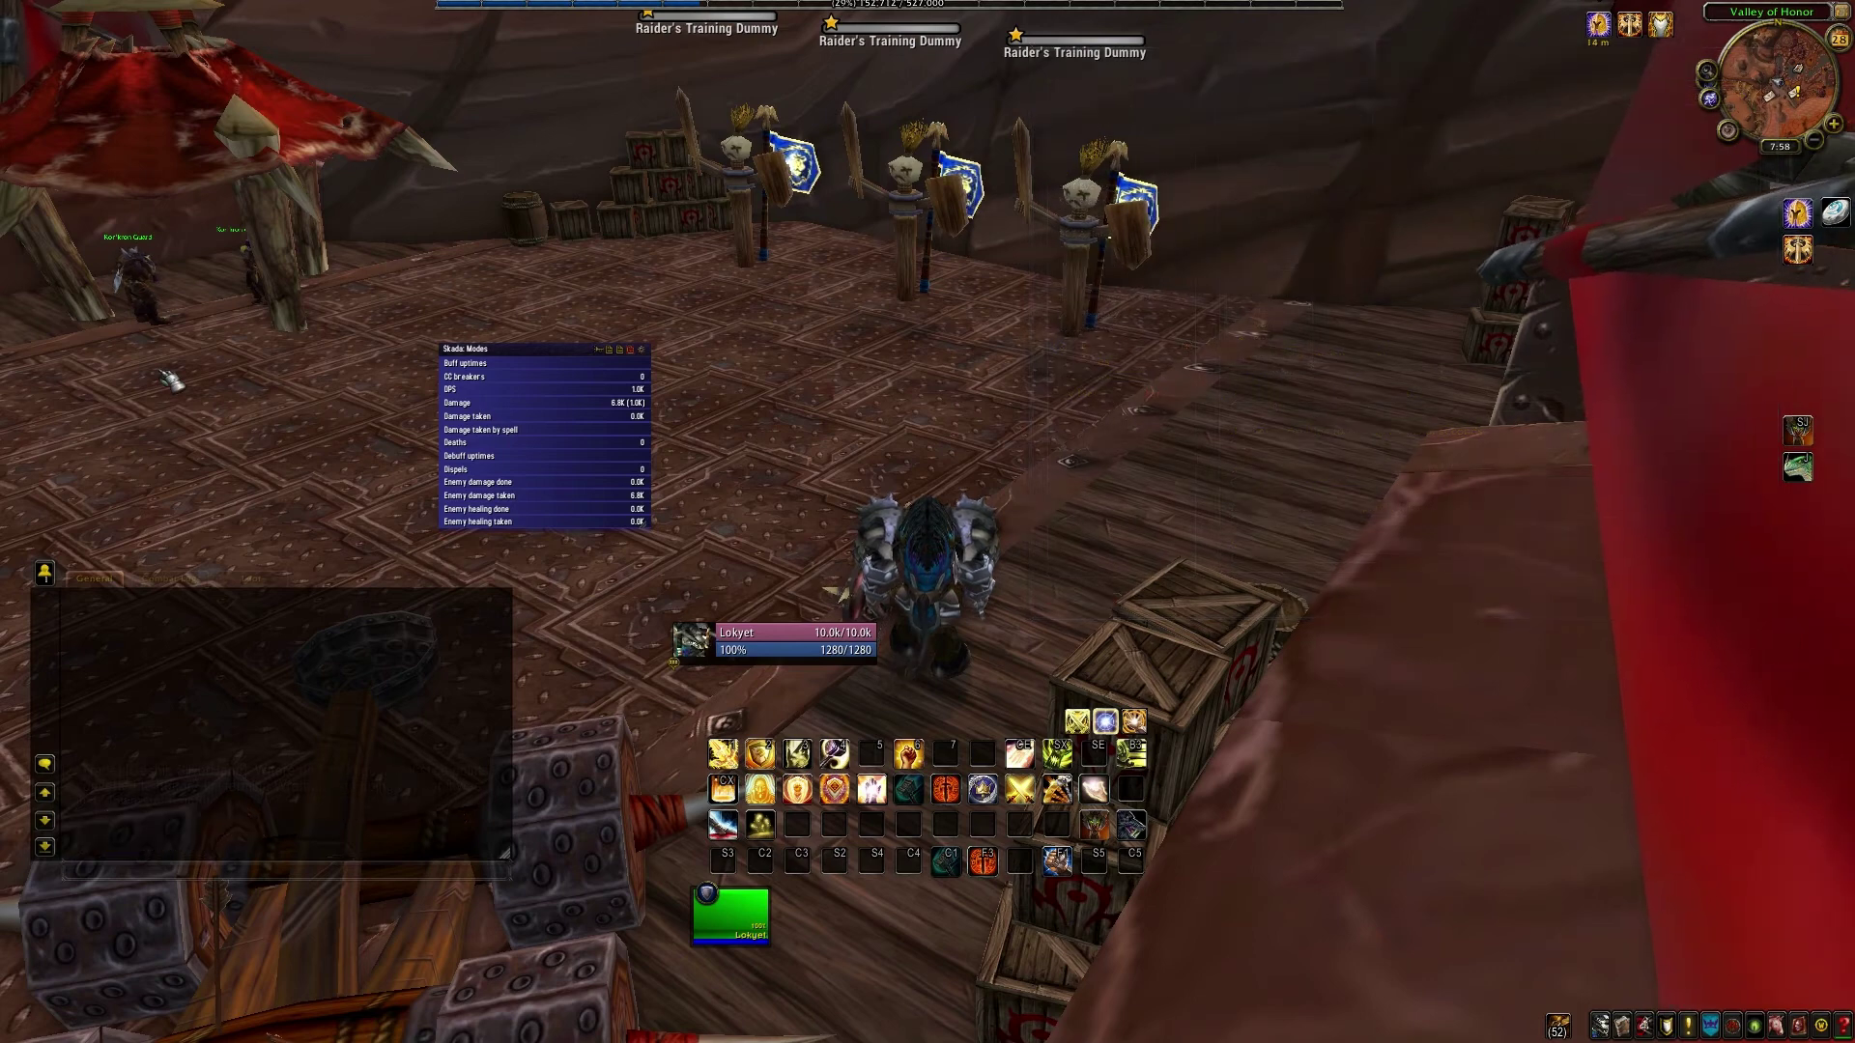
Bring up the OPie trade skills ring, open Alchemy from it and close the profession window again
{"action": "key", "text": "alt+t"}
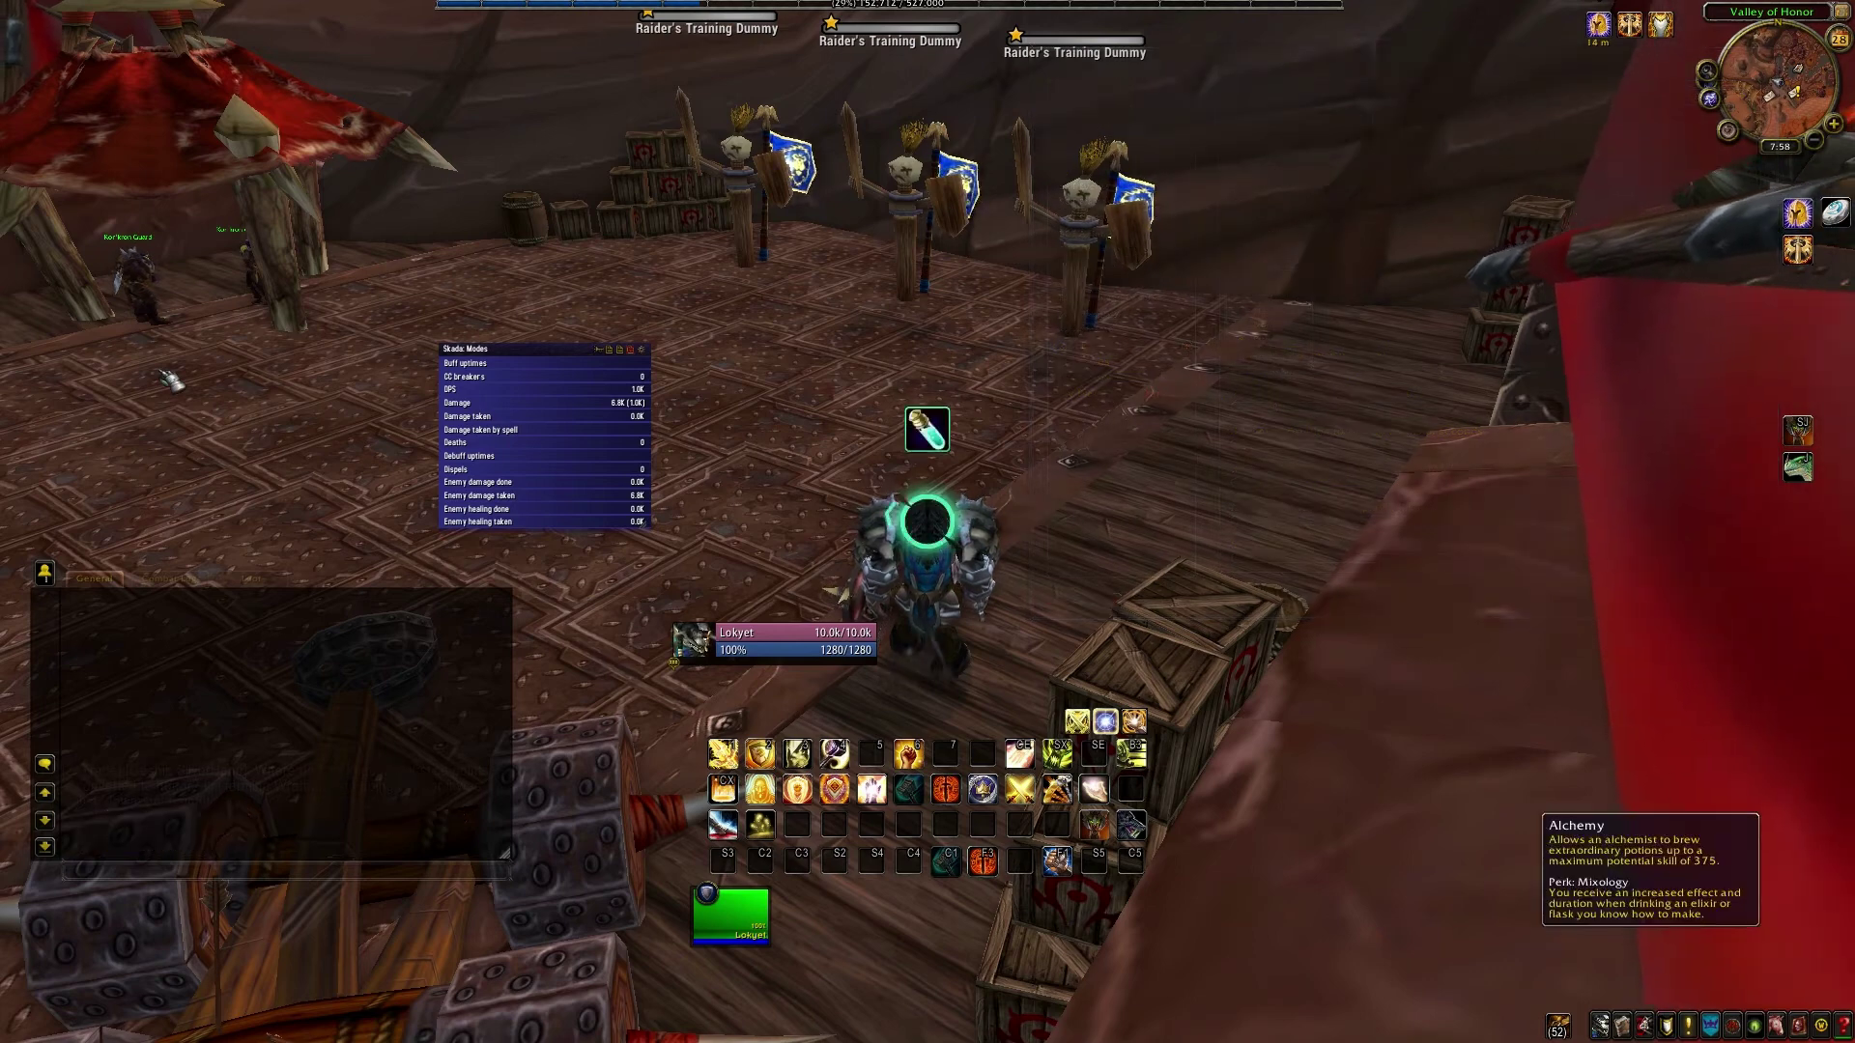
{"action": "left_click", "coordinate": [927, 429]}
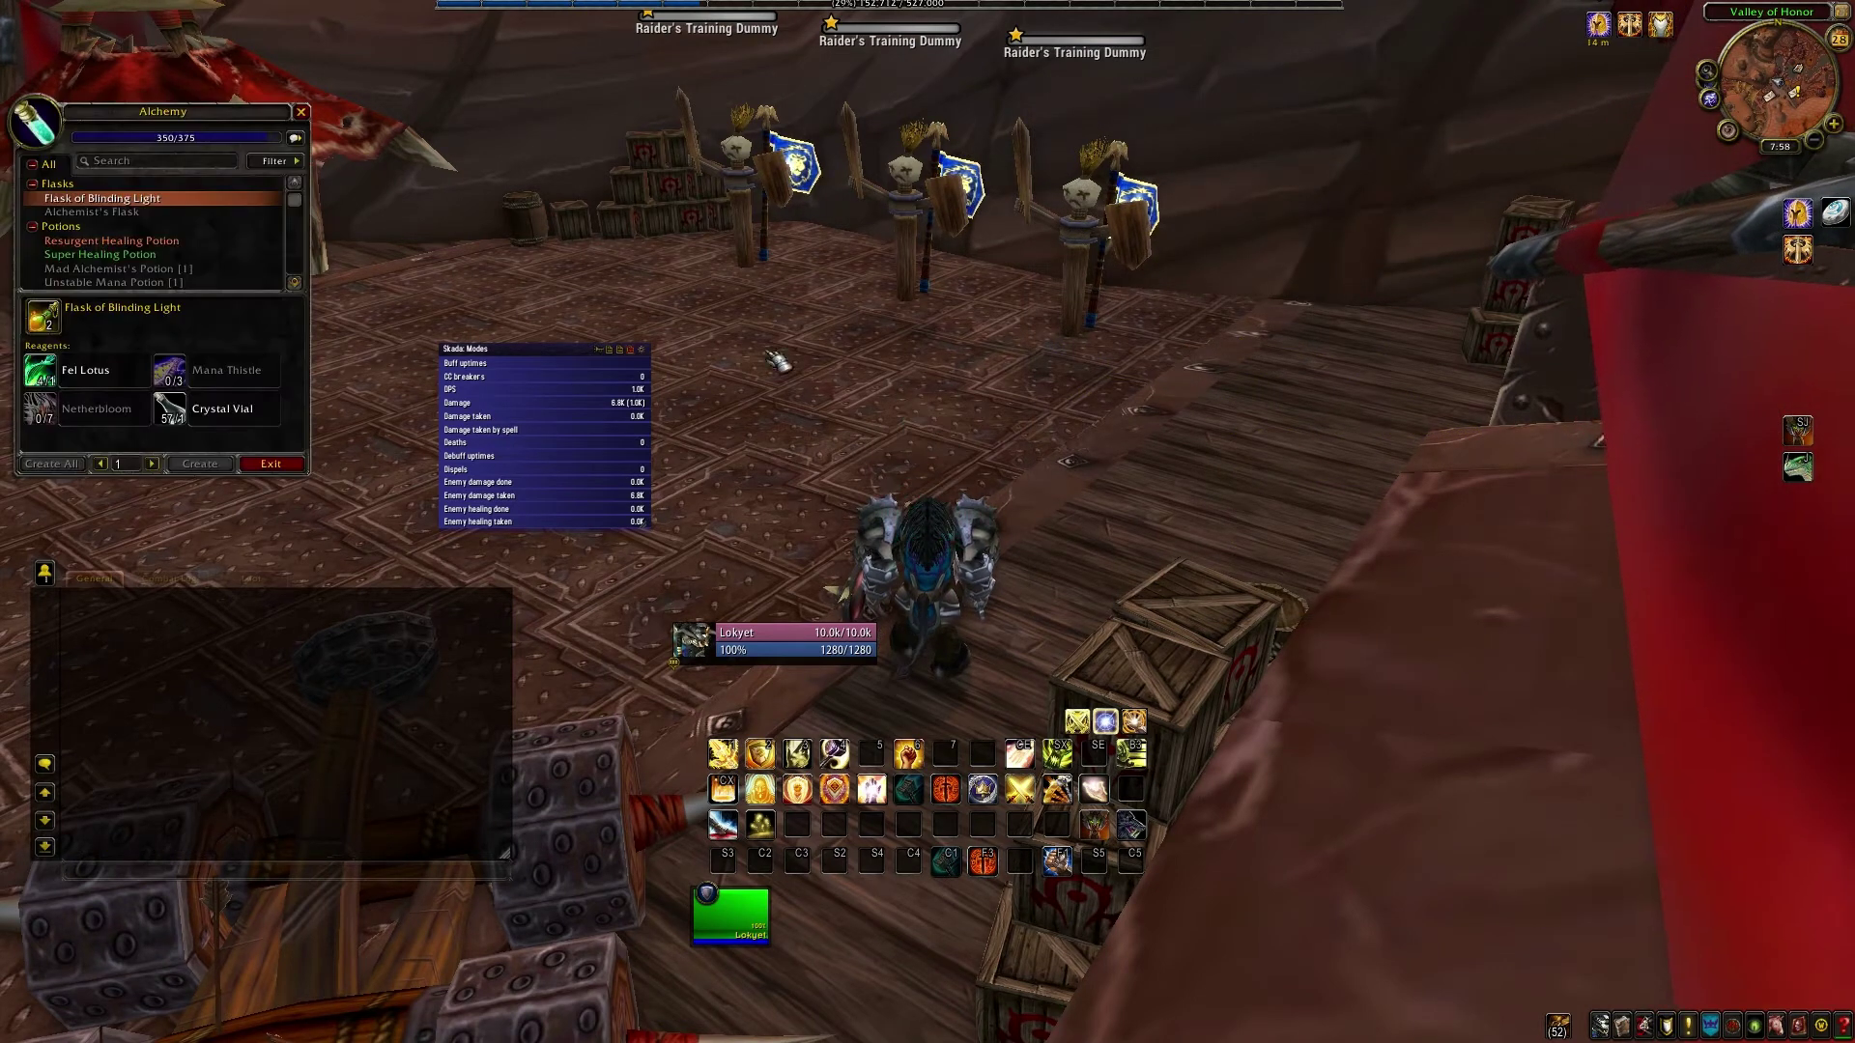
{"action": "key", "text": "Escape"}
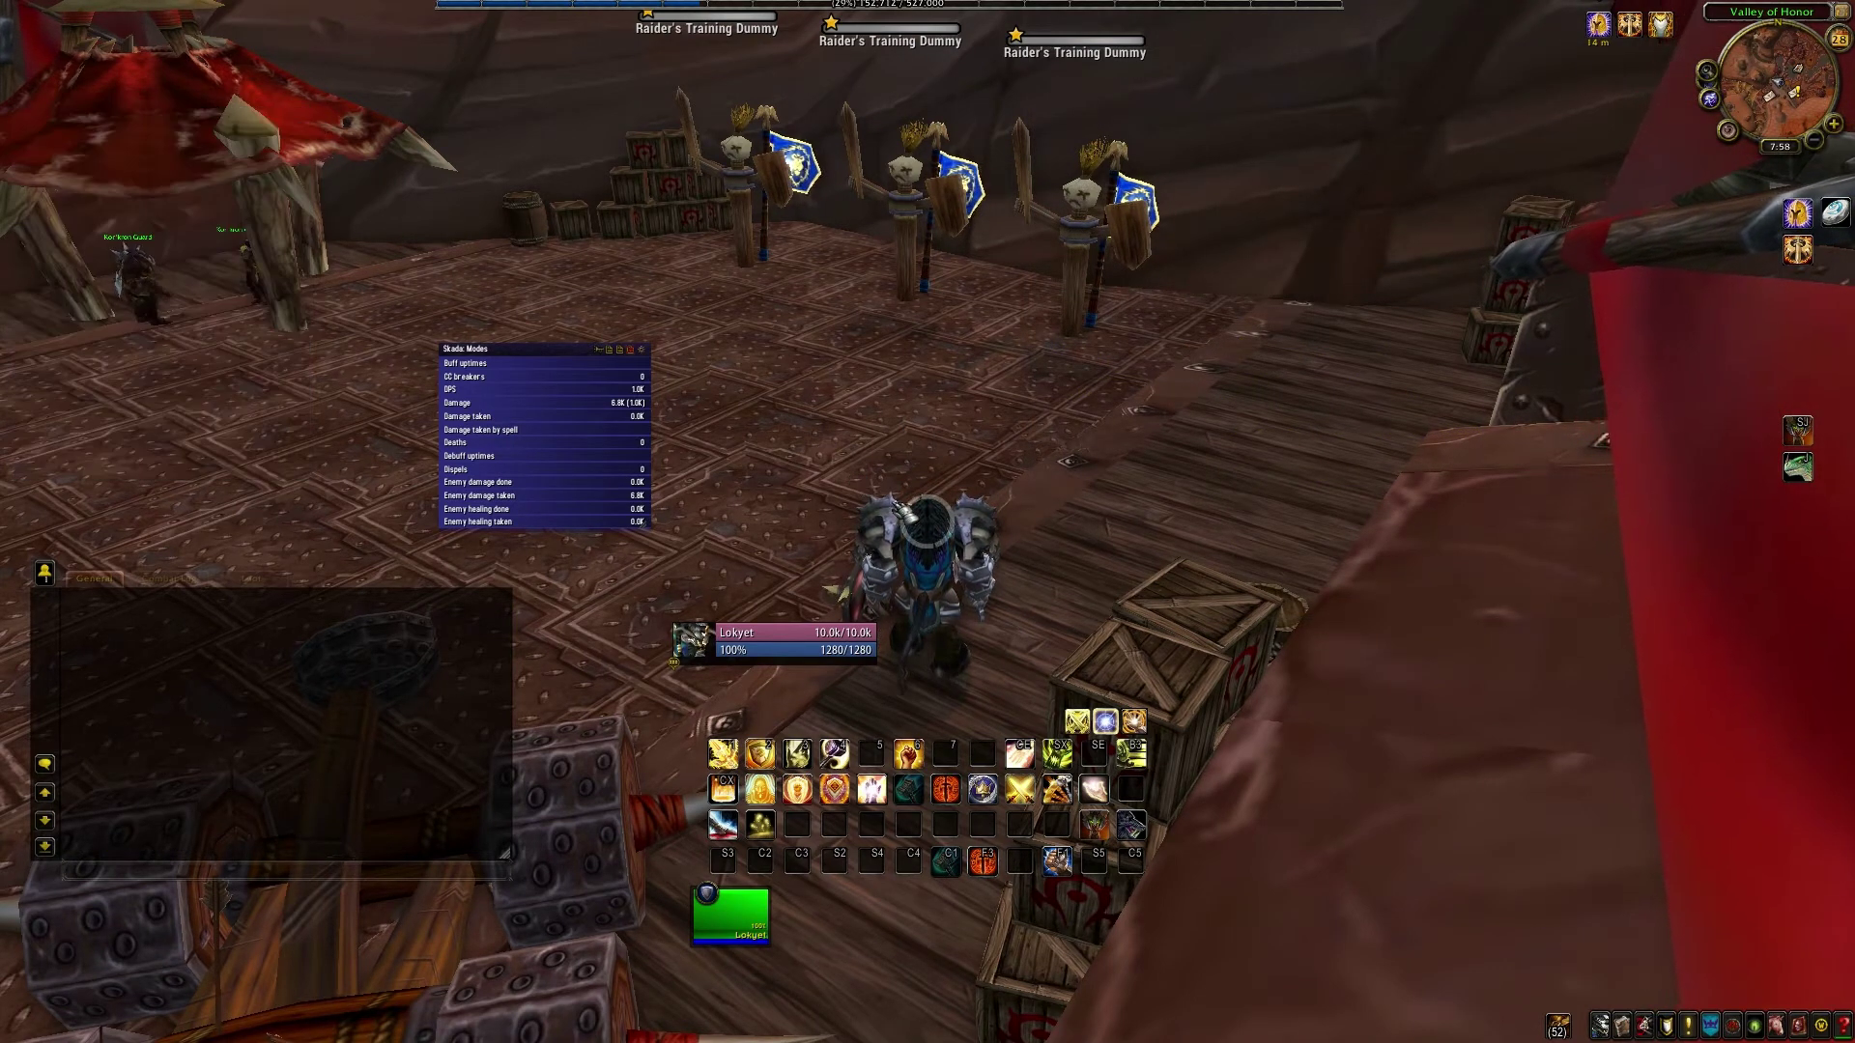
Mark the Raider's Training Dummy nearest the wooden walkway with the skull using the target markers ring, and clear the target
{"action": "key", "text": "alt+r"}
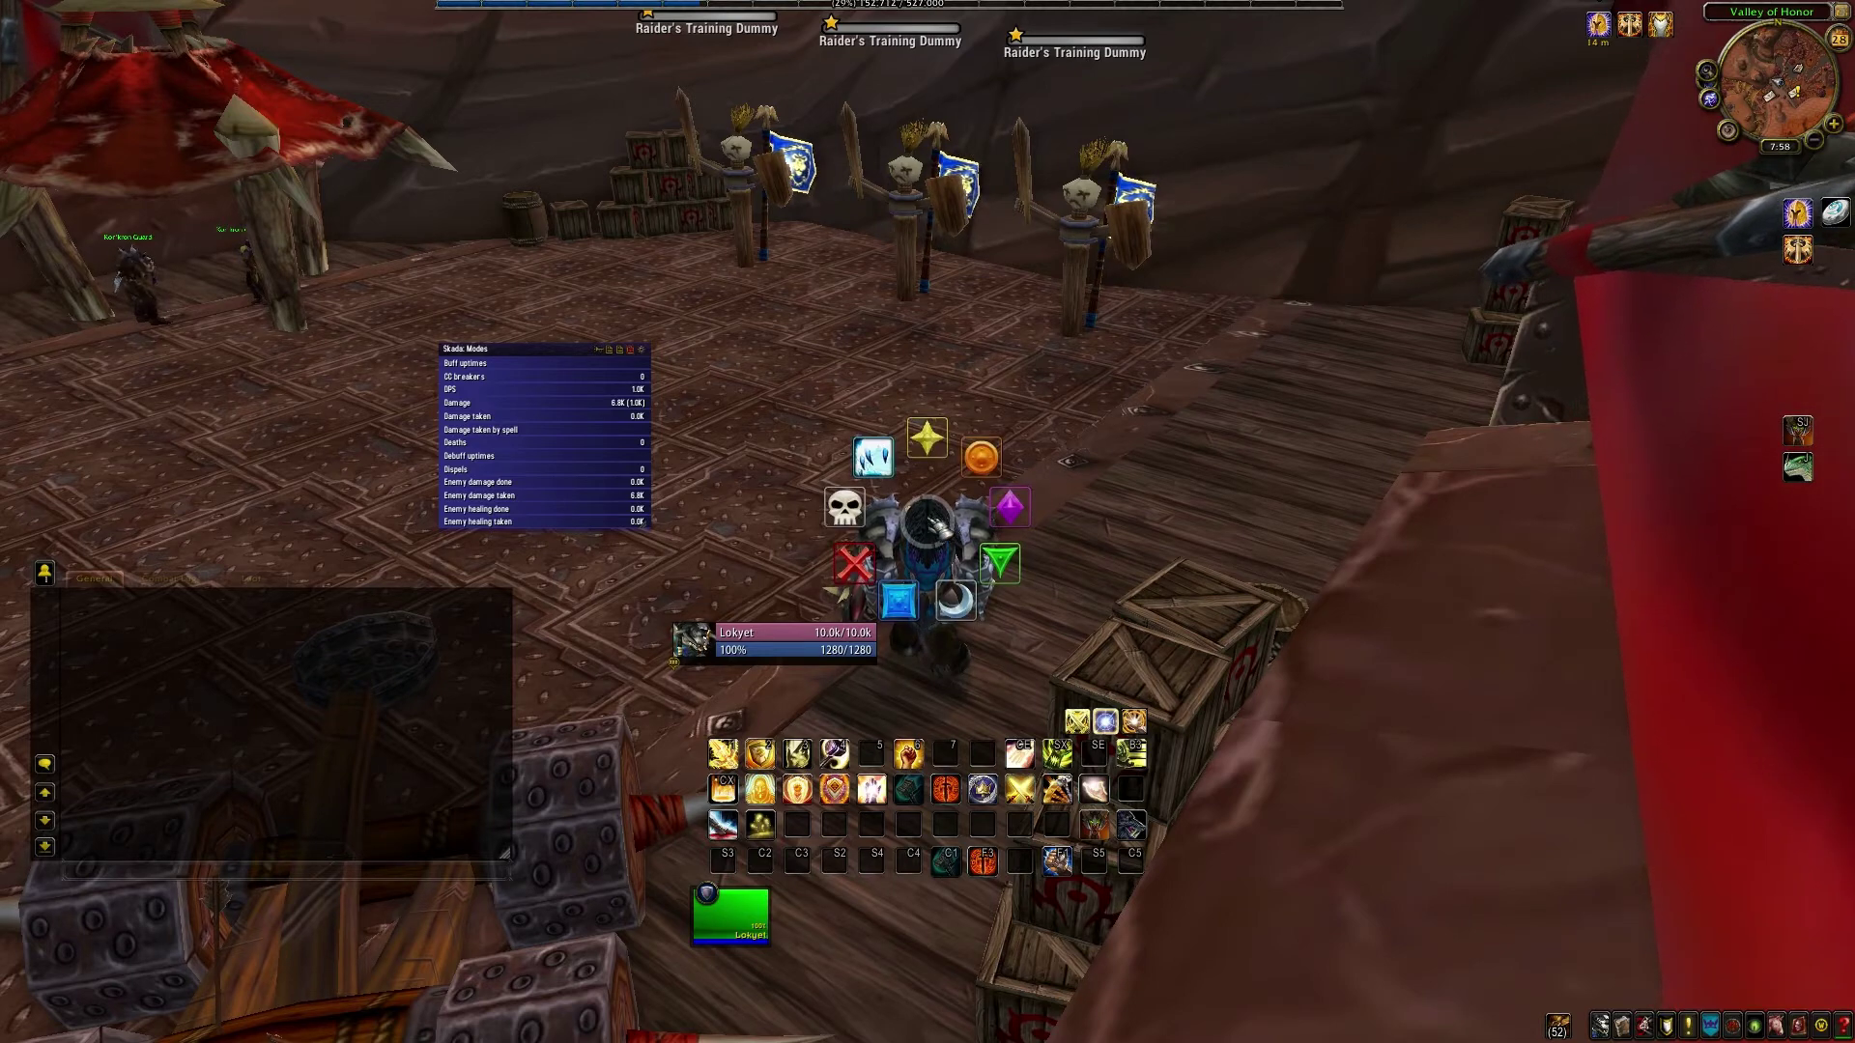
{"action": "left_click", "coordinate": [844, 507]}
{"action": "left_click", "coordinate": [1078, 242]}
{"action": "key", "text": "alt+r"}
{"action": "left_click", "coordinate": [844, 498]}
{"action": "key", "text": "Escape"}
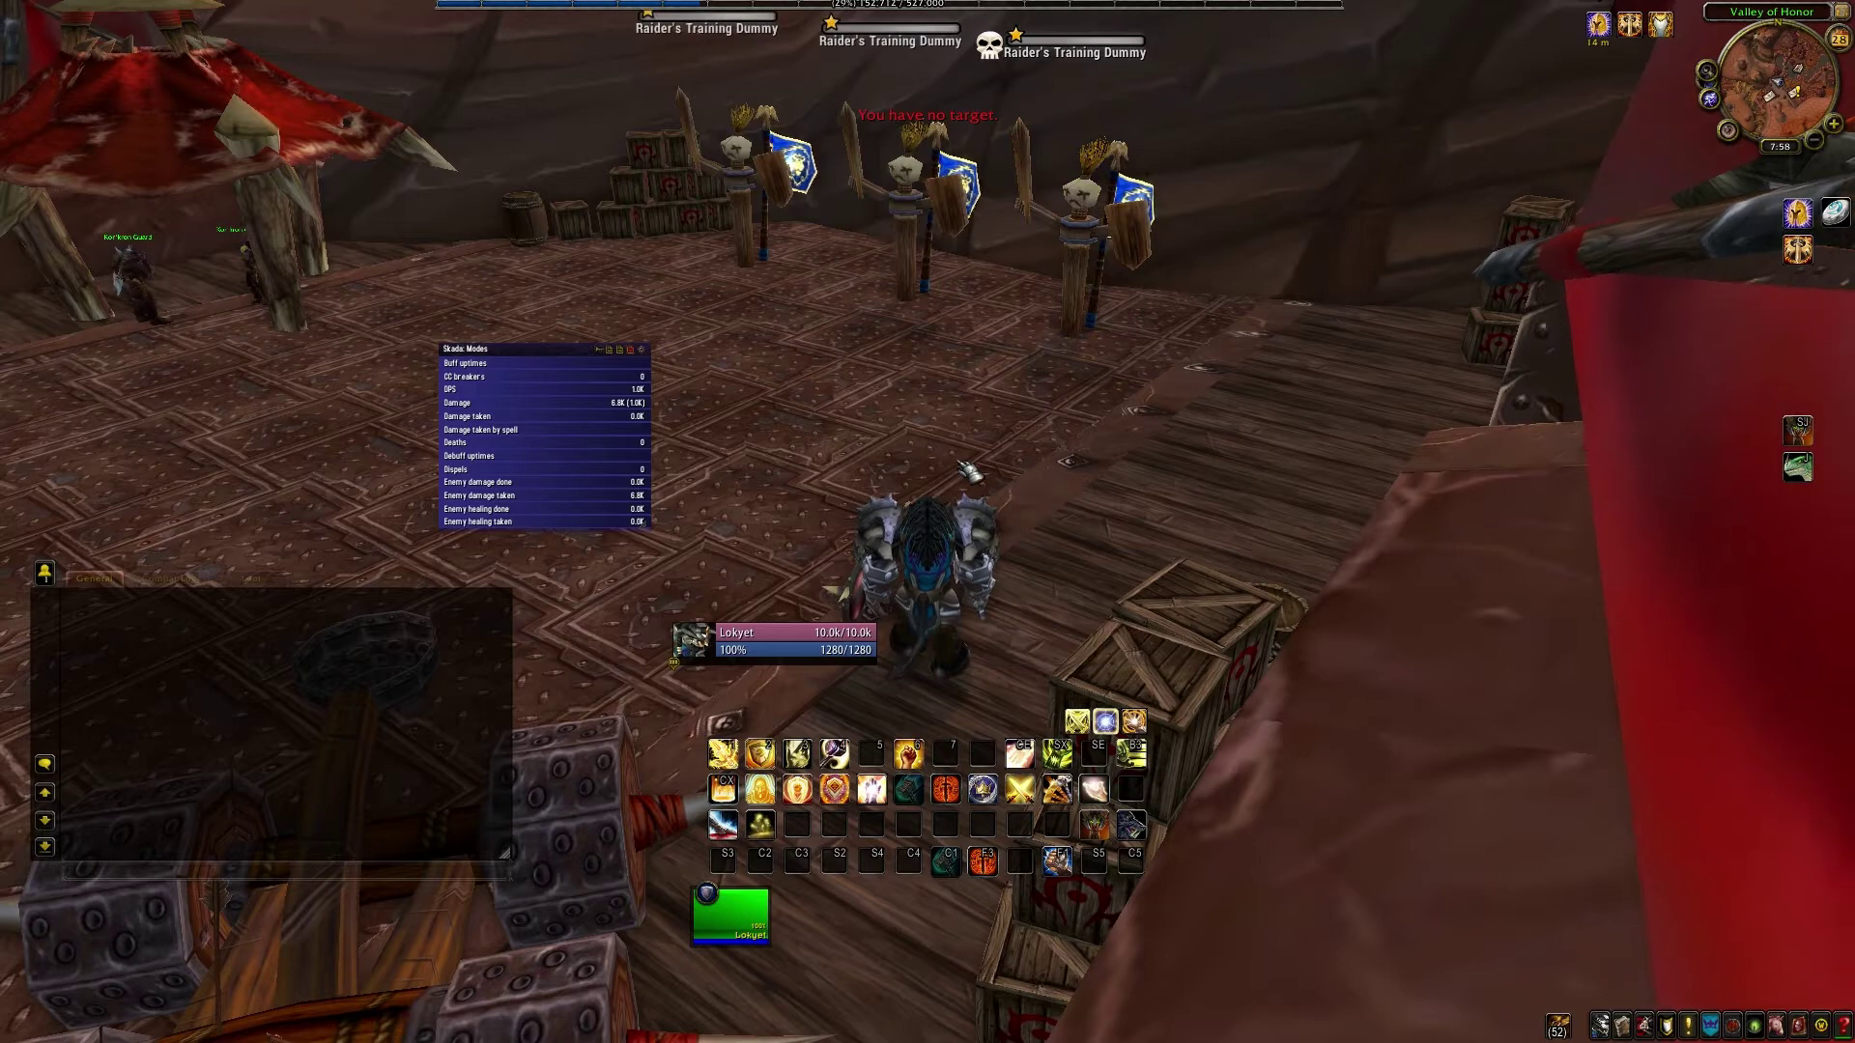
Mark your own character with the blue square from the target markers ring and remove the placed markers again
{"action": "left_click", "coordinate": [813, 632]}
{"action": "key", "text": "alt+r"}
{"action": "left_click", "coordinate": [876, 460]}
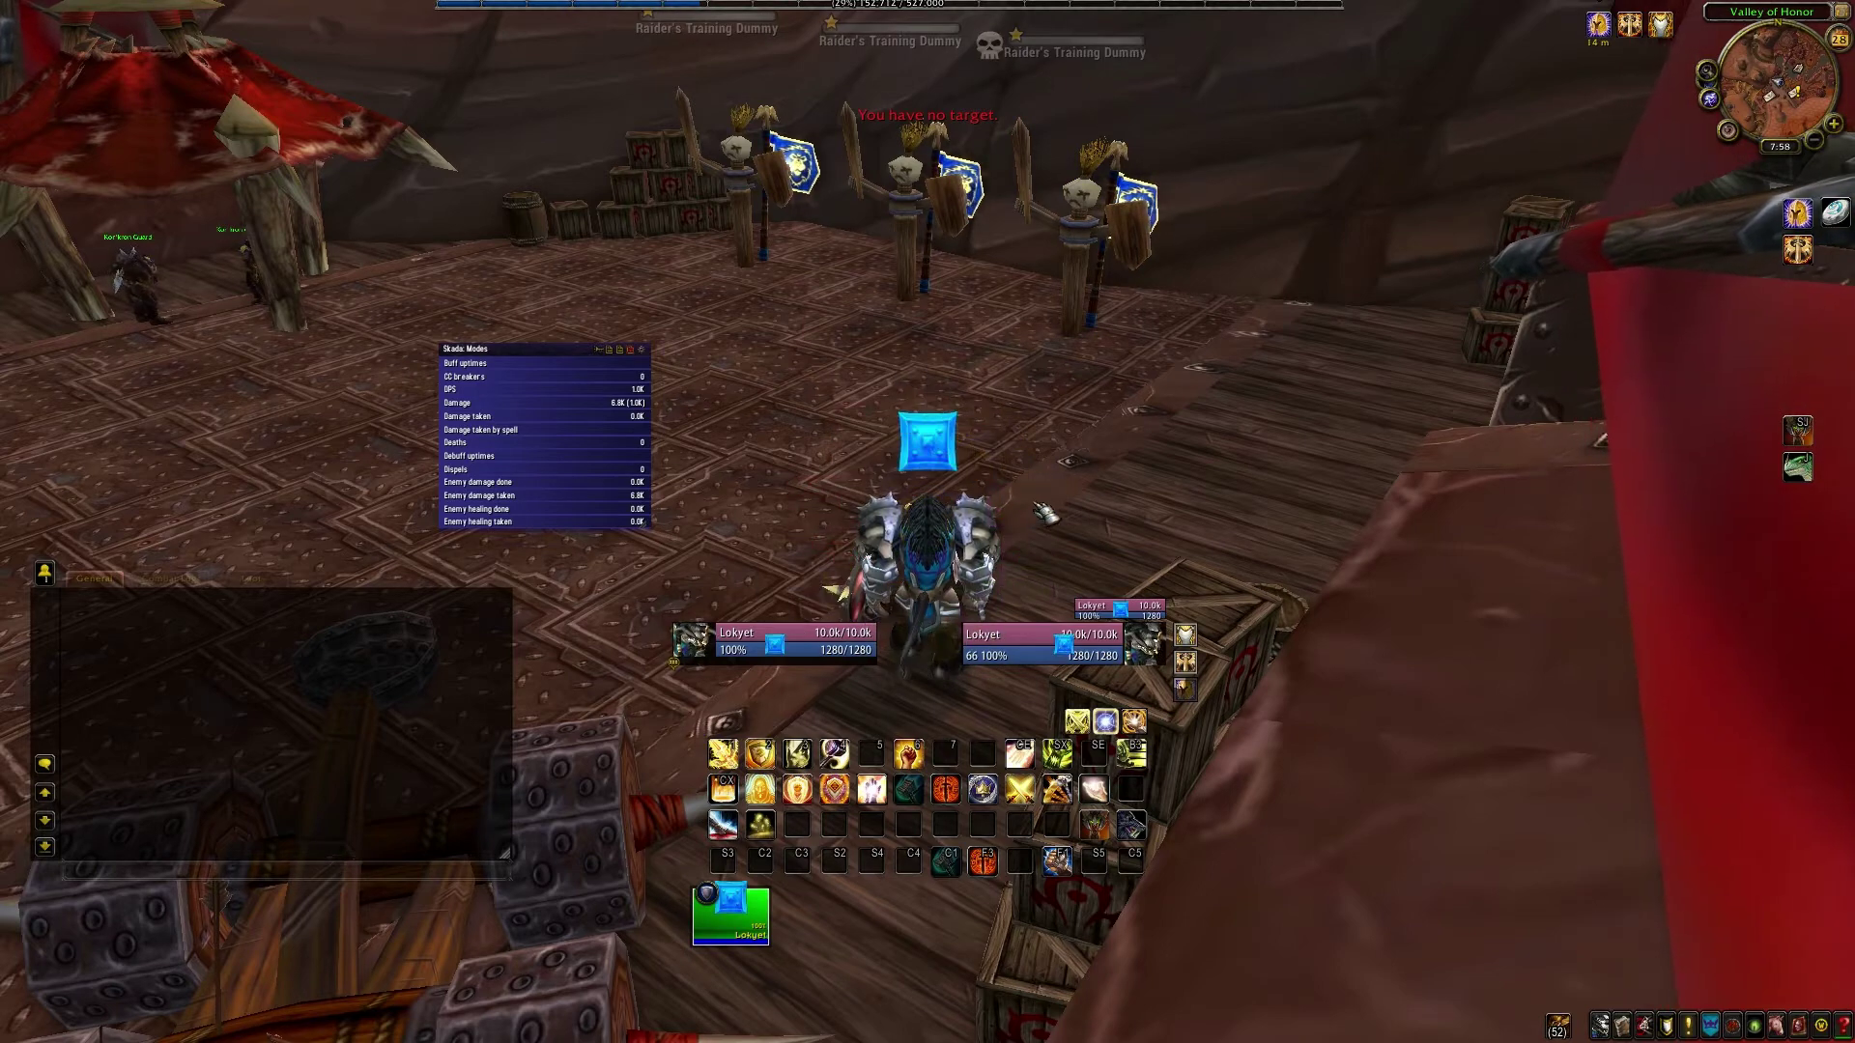
{"action": "key", "text": "Escape"}
{"action": "key", "text": "alt+r"}
{"action": "left_click", "coordinate": [863, 510]}
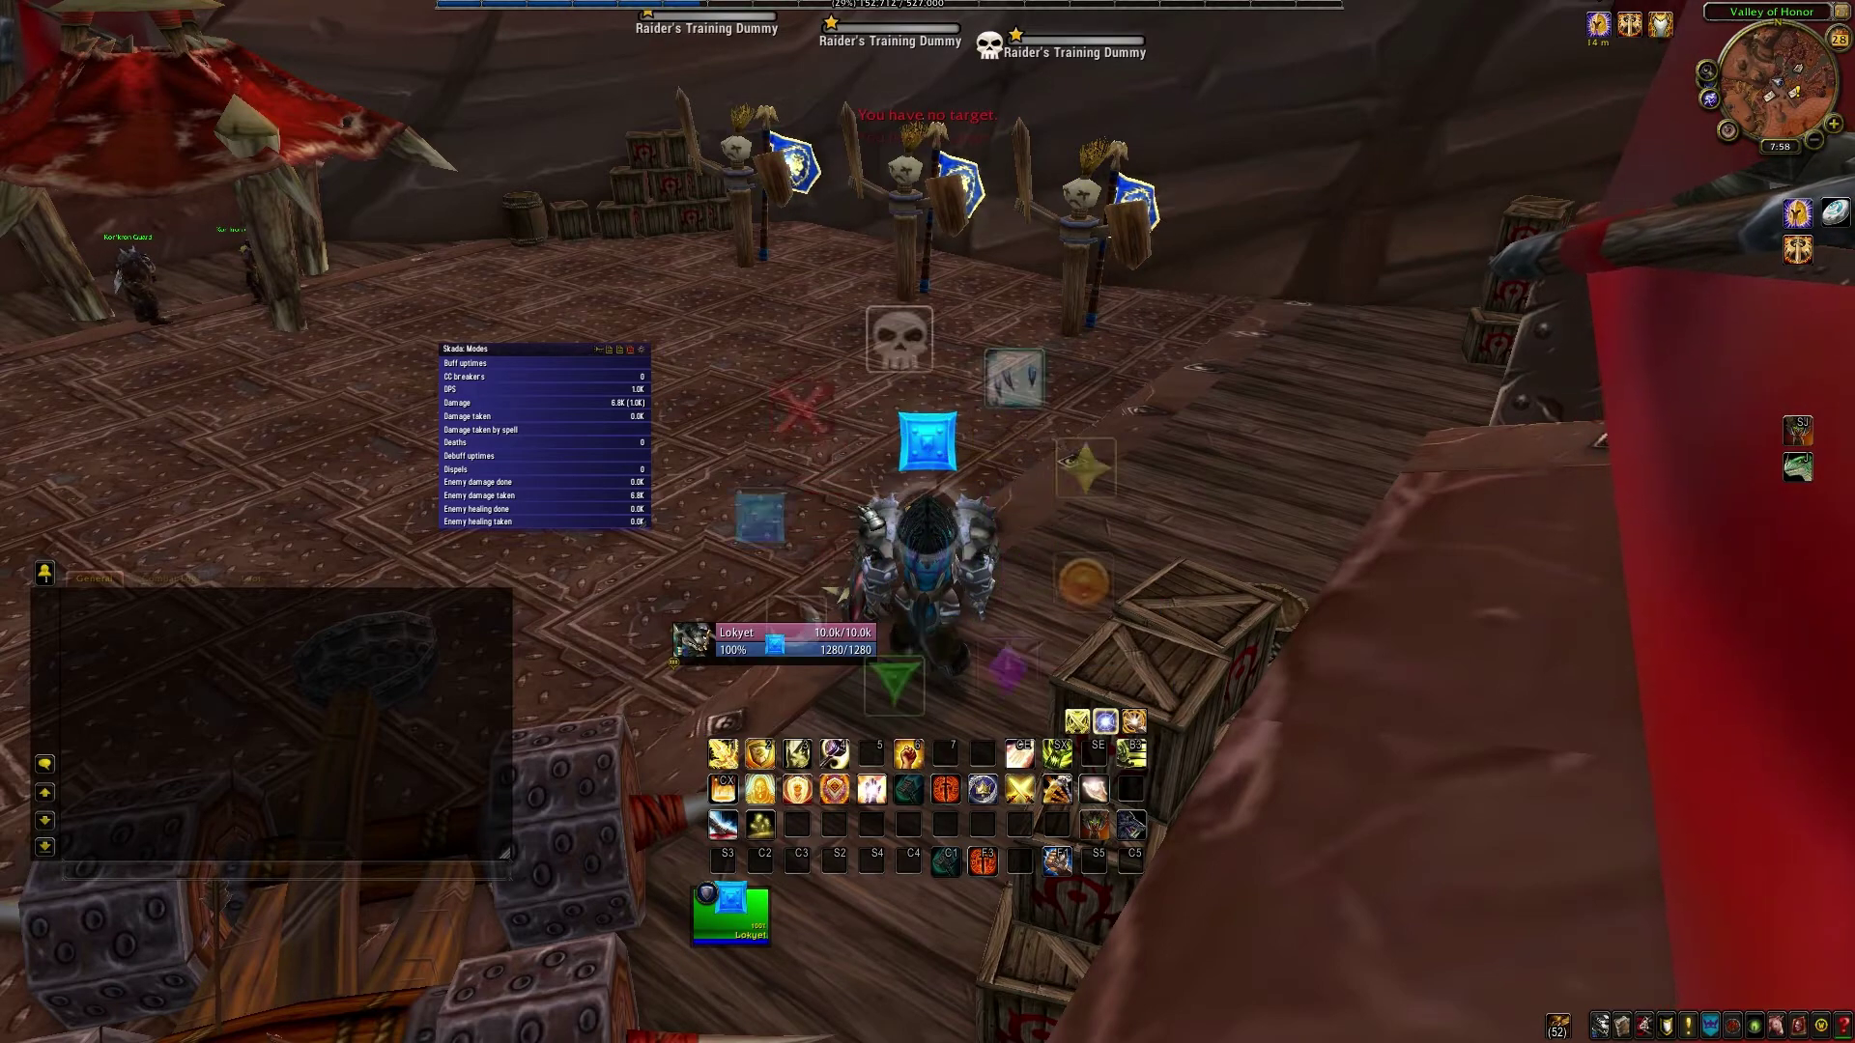
{"action": "key", "text": "alt+r"}
{"action": "left_click", "coordinate": [873, 441]}
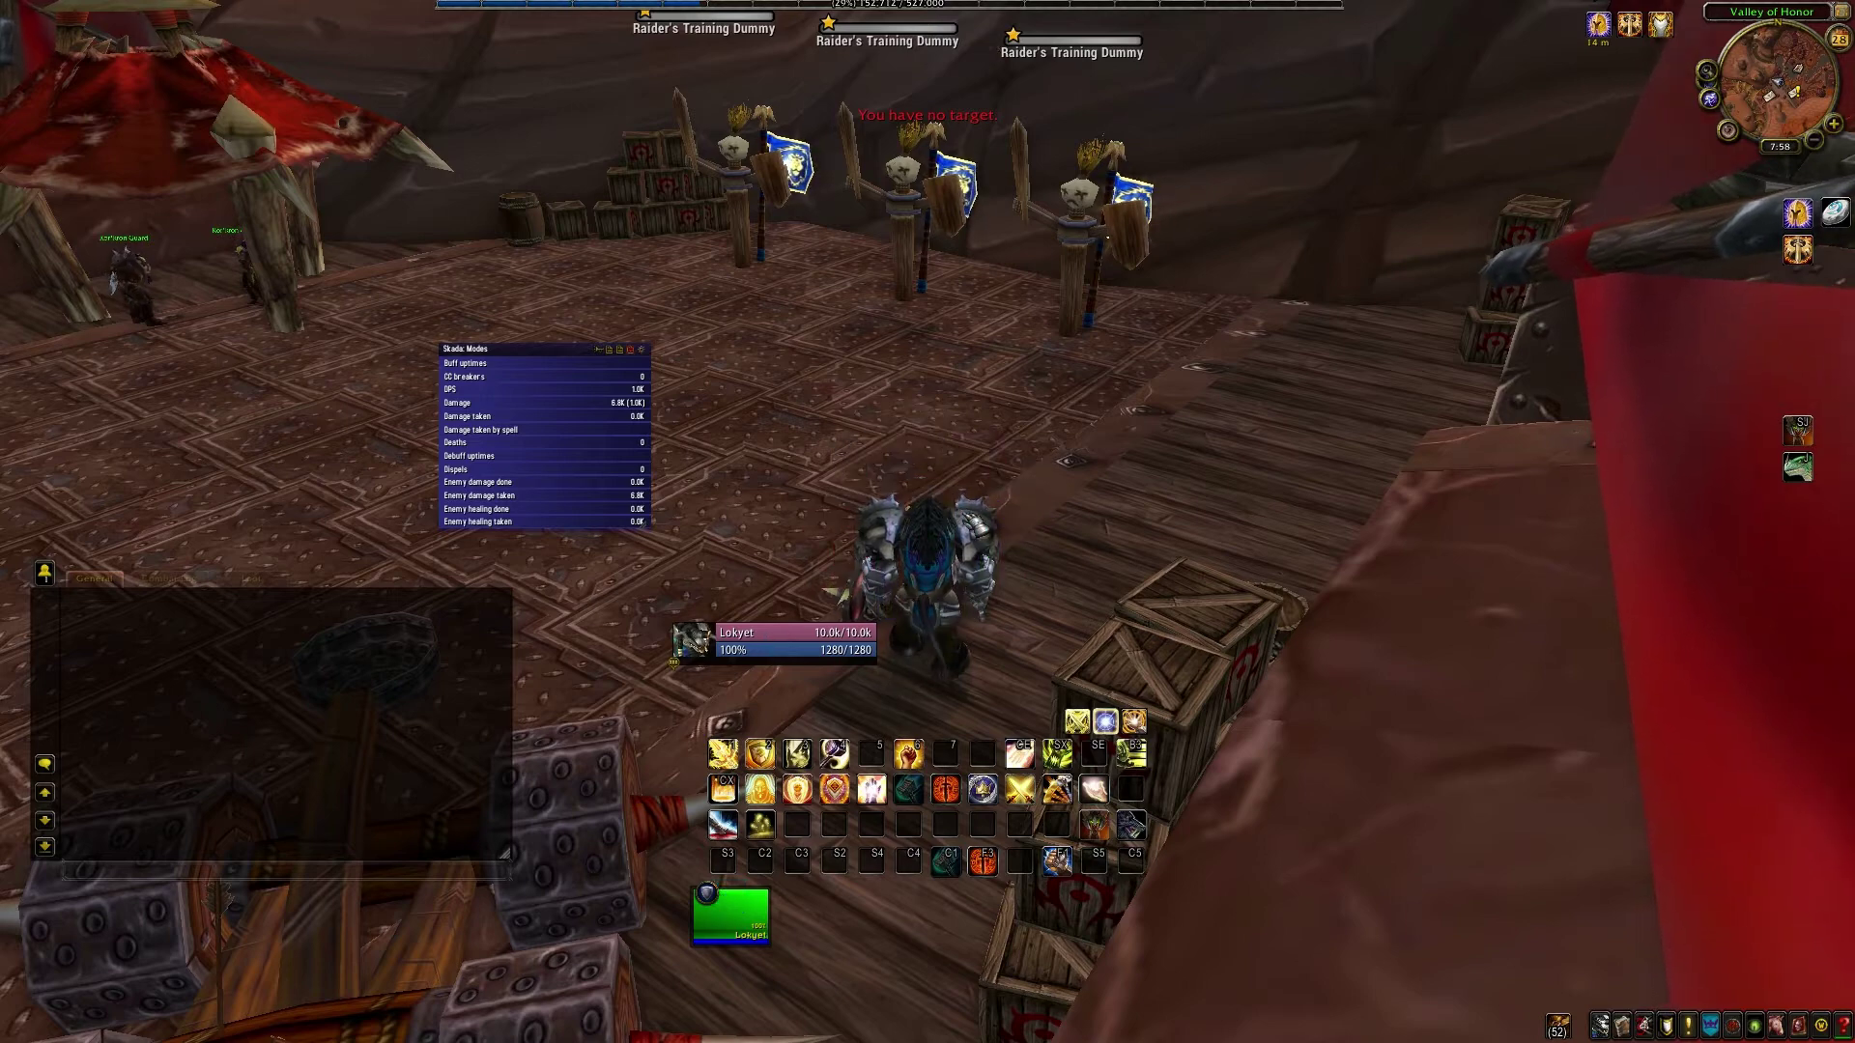
Bring up the OPie options with /opie and collapse the SCT and SCTD entries in the addon list
{"action": "type", "text": "/opie"}
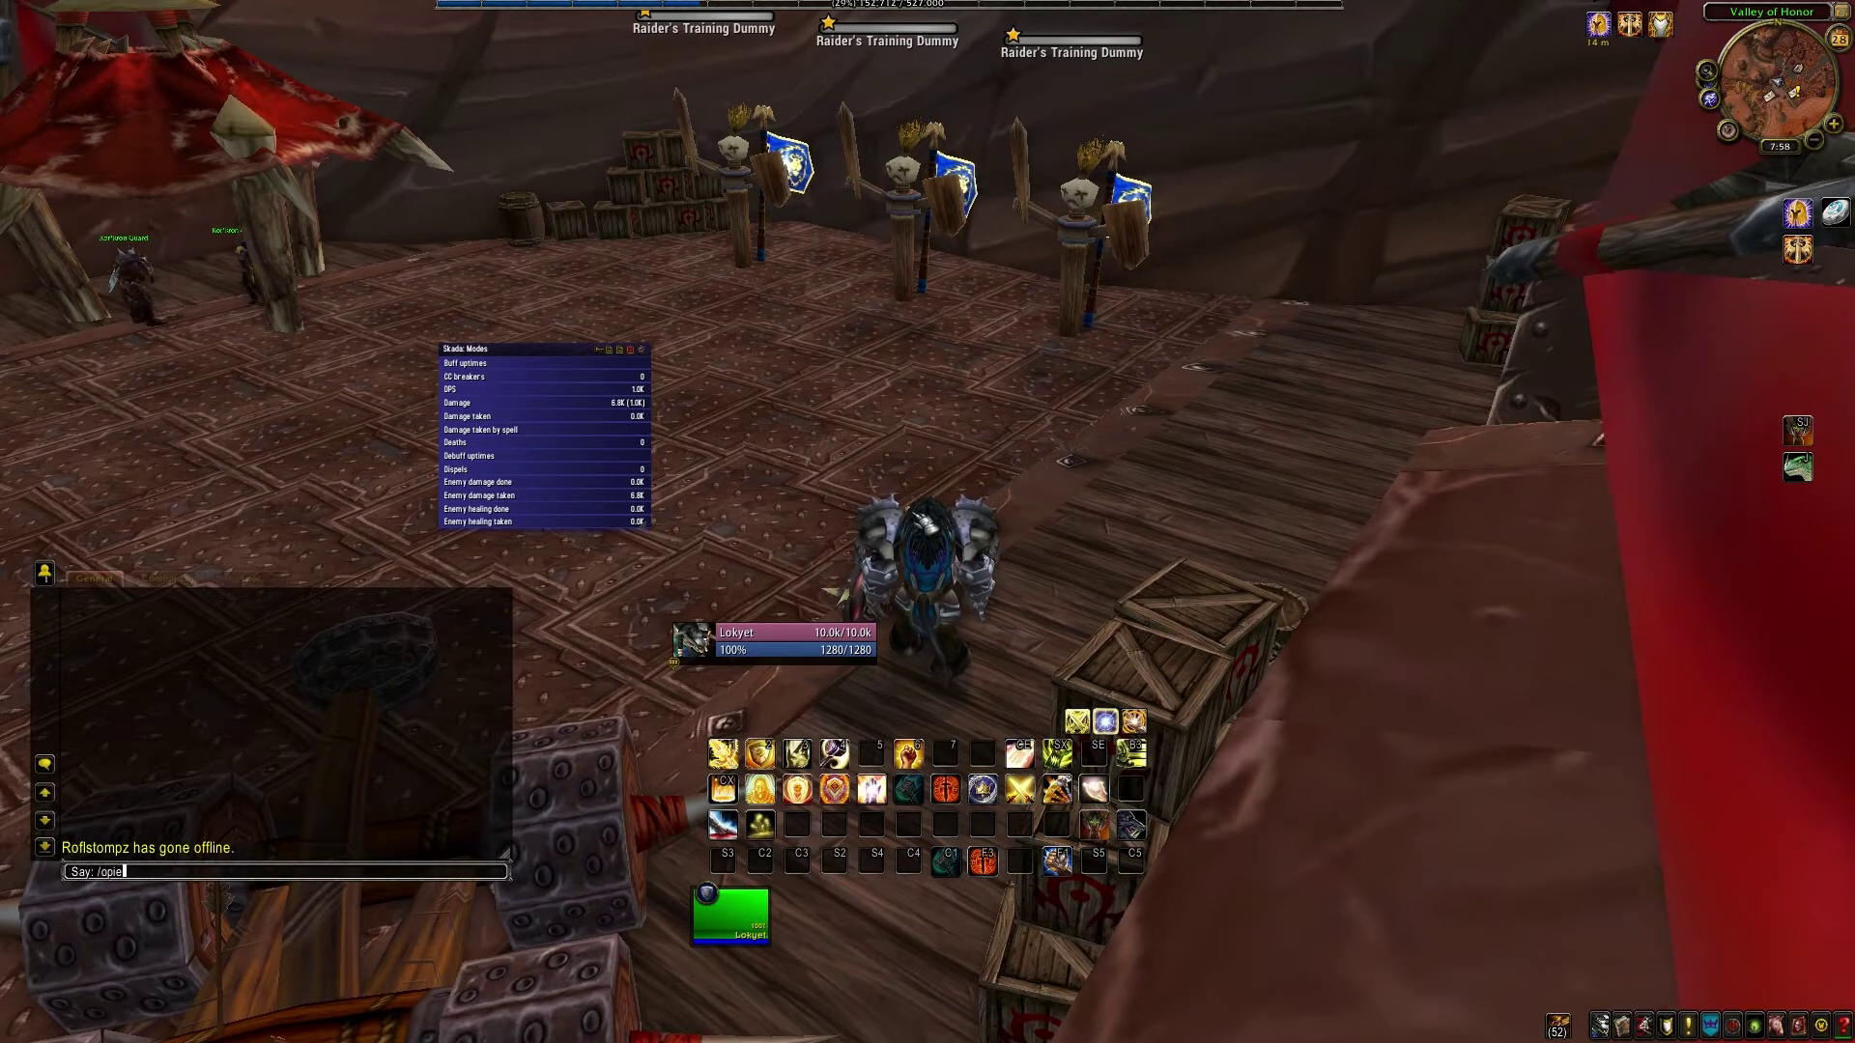
{"action": "key", "text": "Return"}
{"action": "left_click", "coordinate": [1186, 202]}
{"action": "left_click", "coordinate": [1187, 218]}
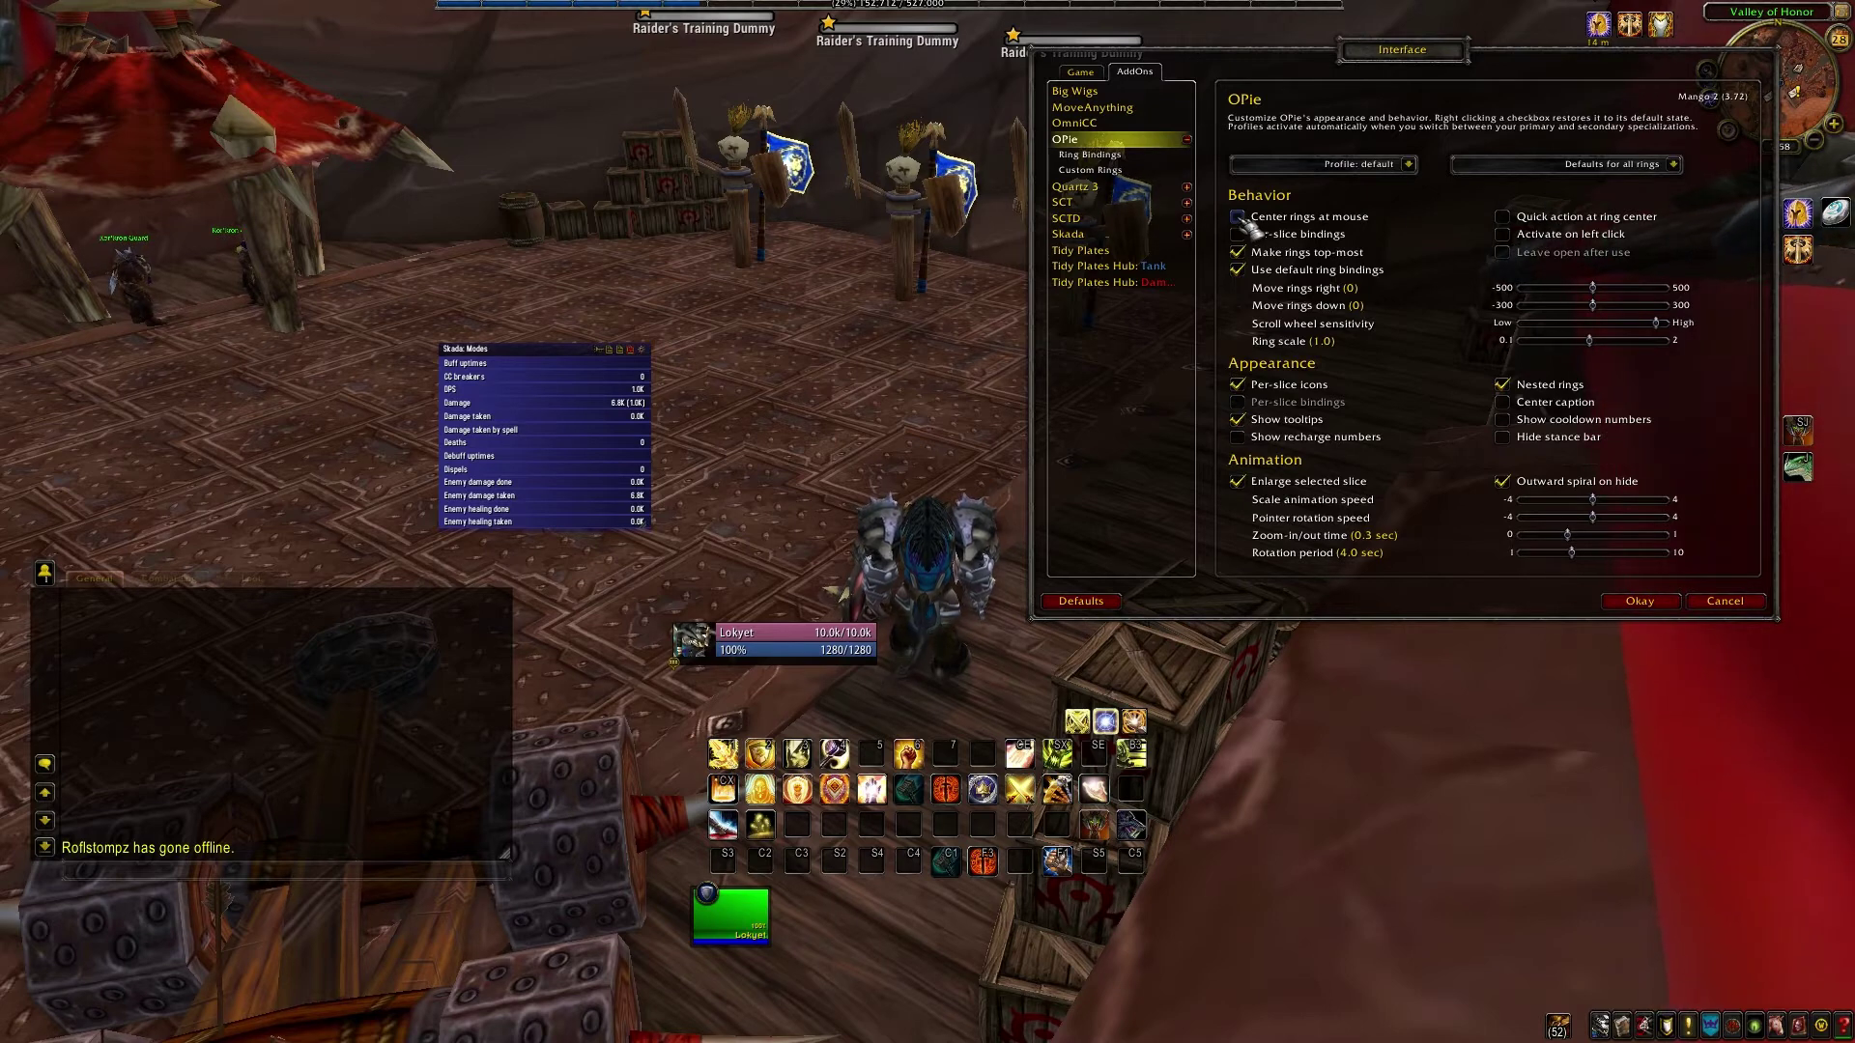
Enable Center rings at mouse for OPie and test where the rings open
{"action": "key", "text": "alt+r"}
{"action": "key", "text": "q"}
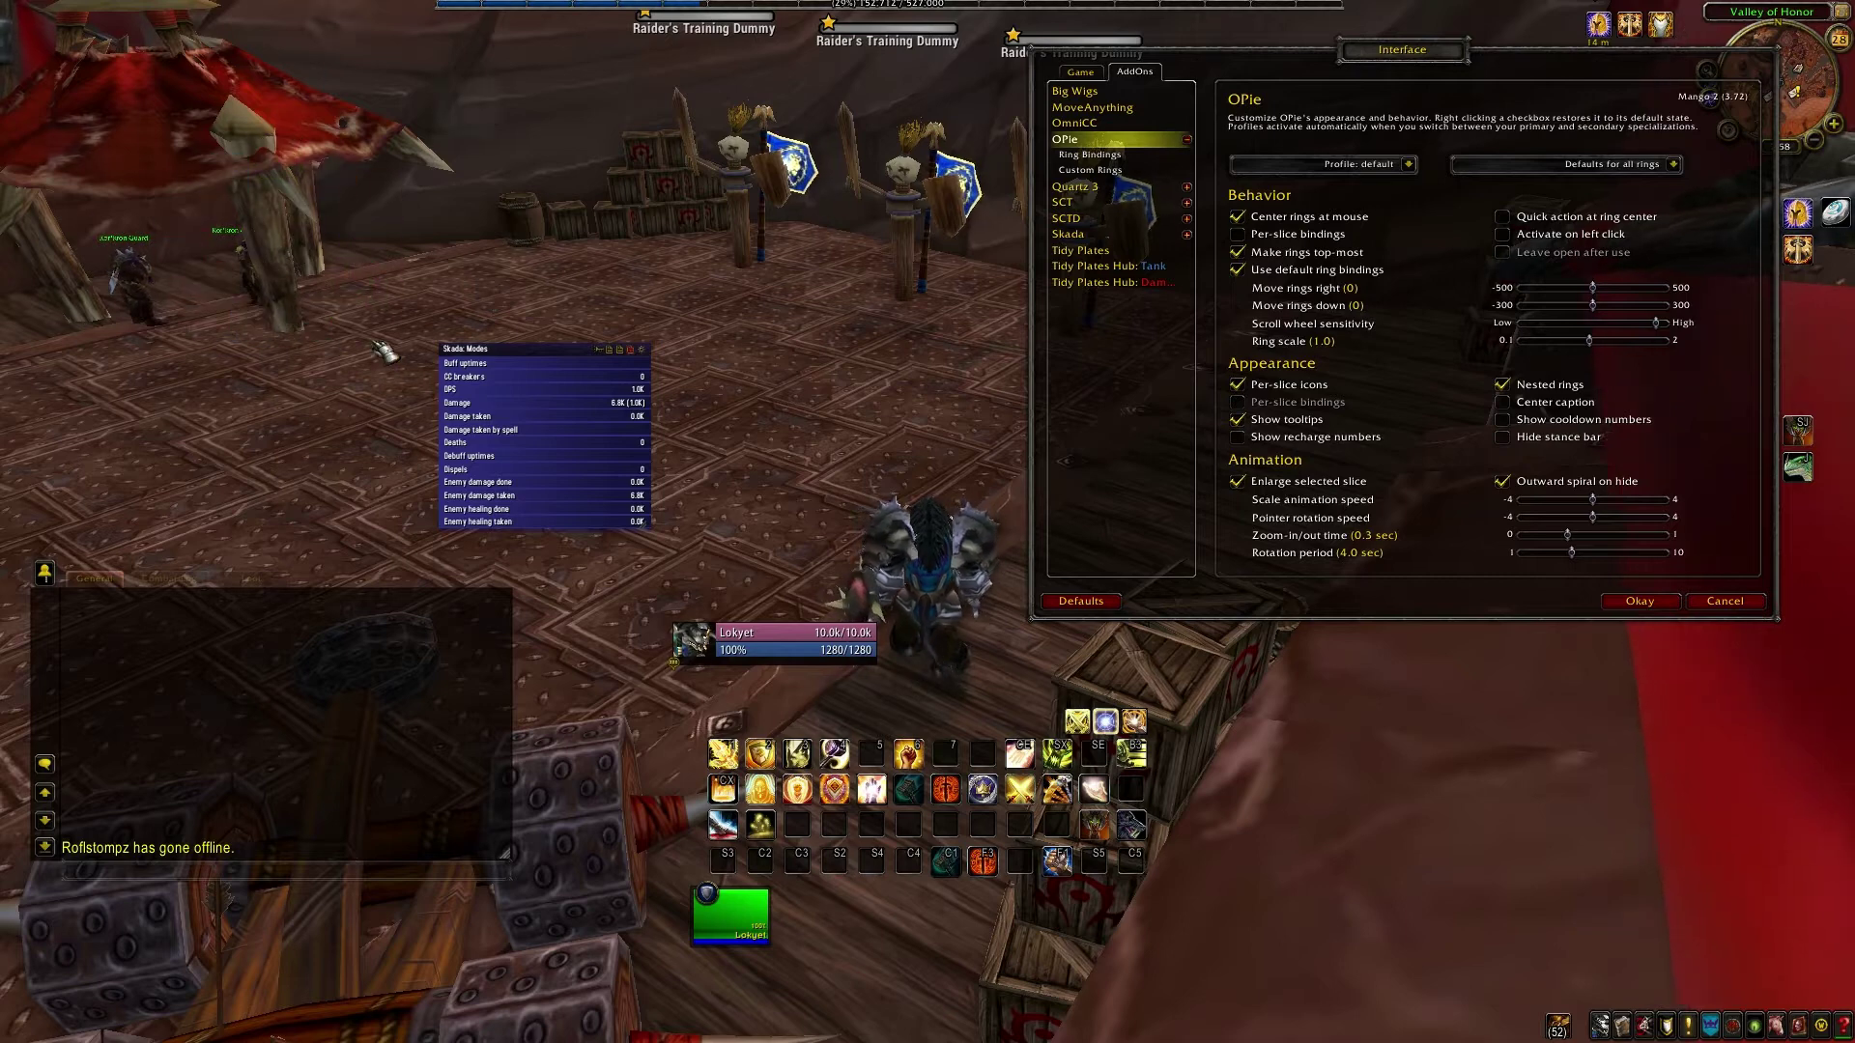
{"action": "key", "text": "q"}
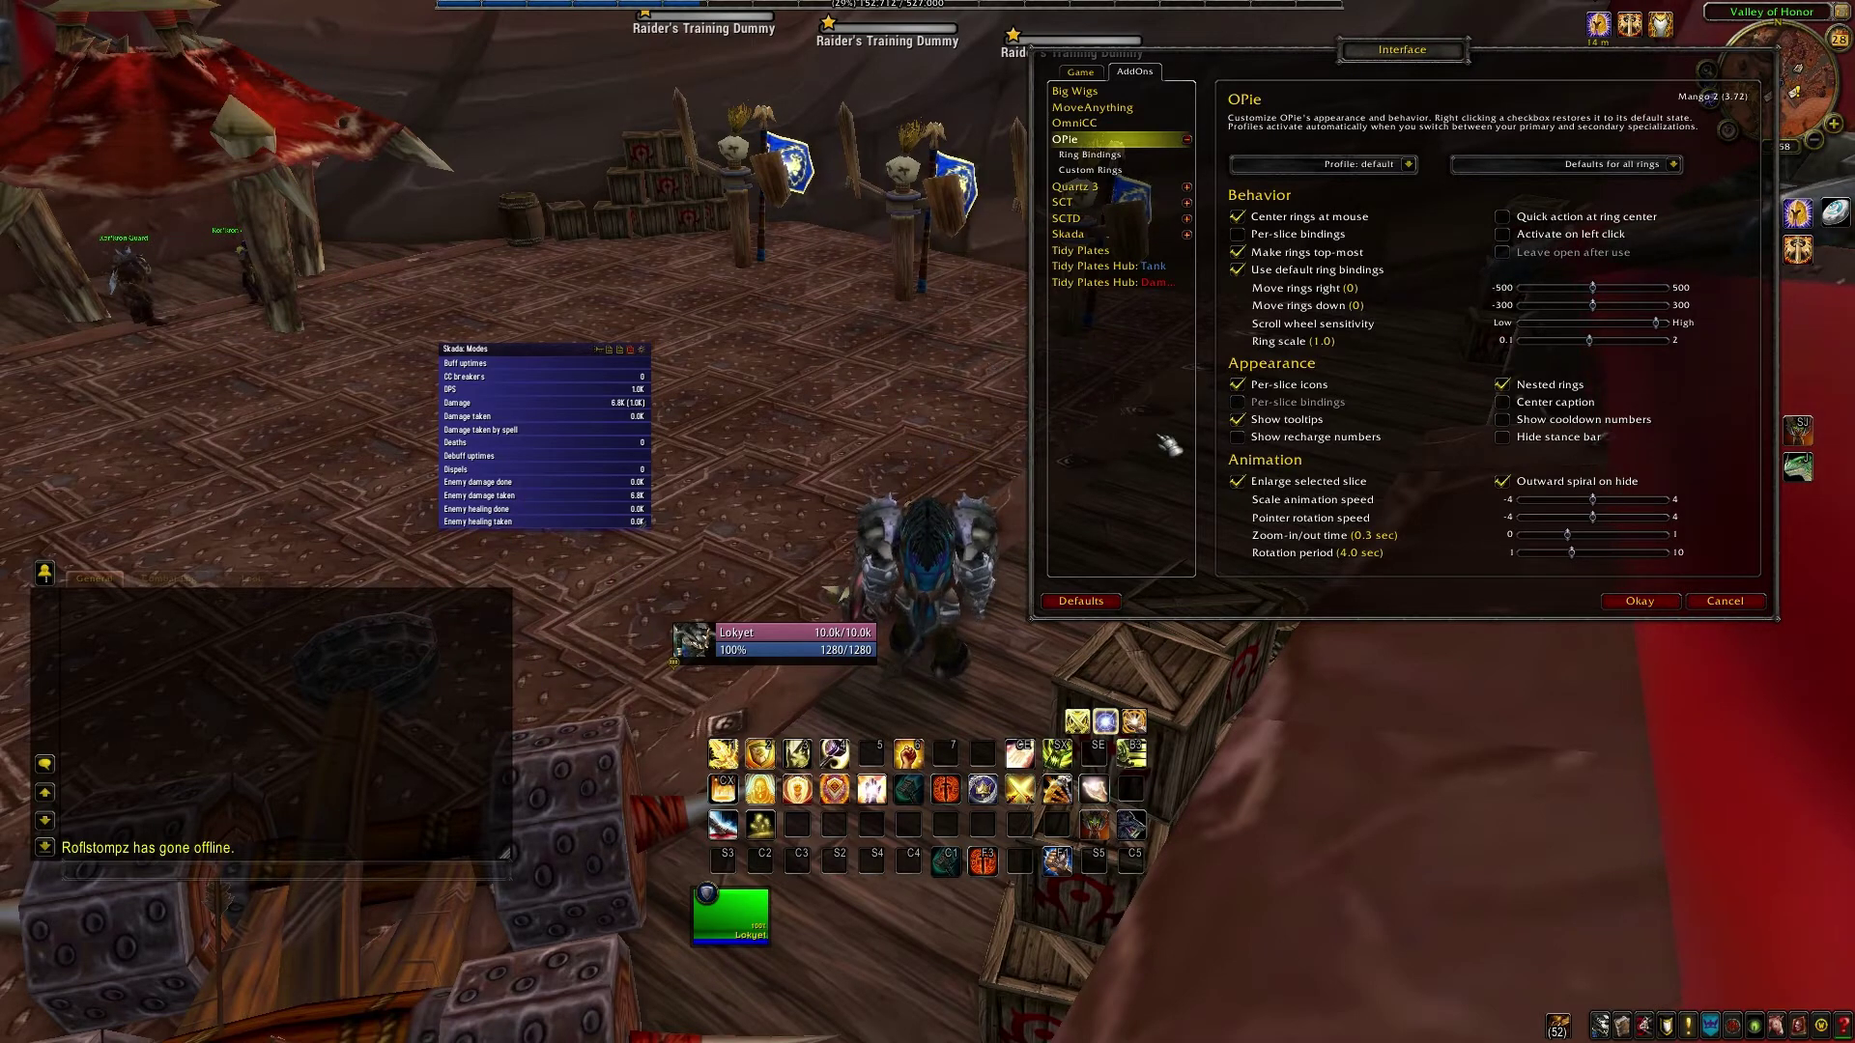
Unbind the Minimap Tracking, Quest Items and Target Markers rings in OPie's ring bindings
{"action": "left_click", "coordinate": [1101, 157]}
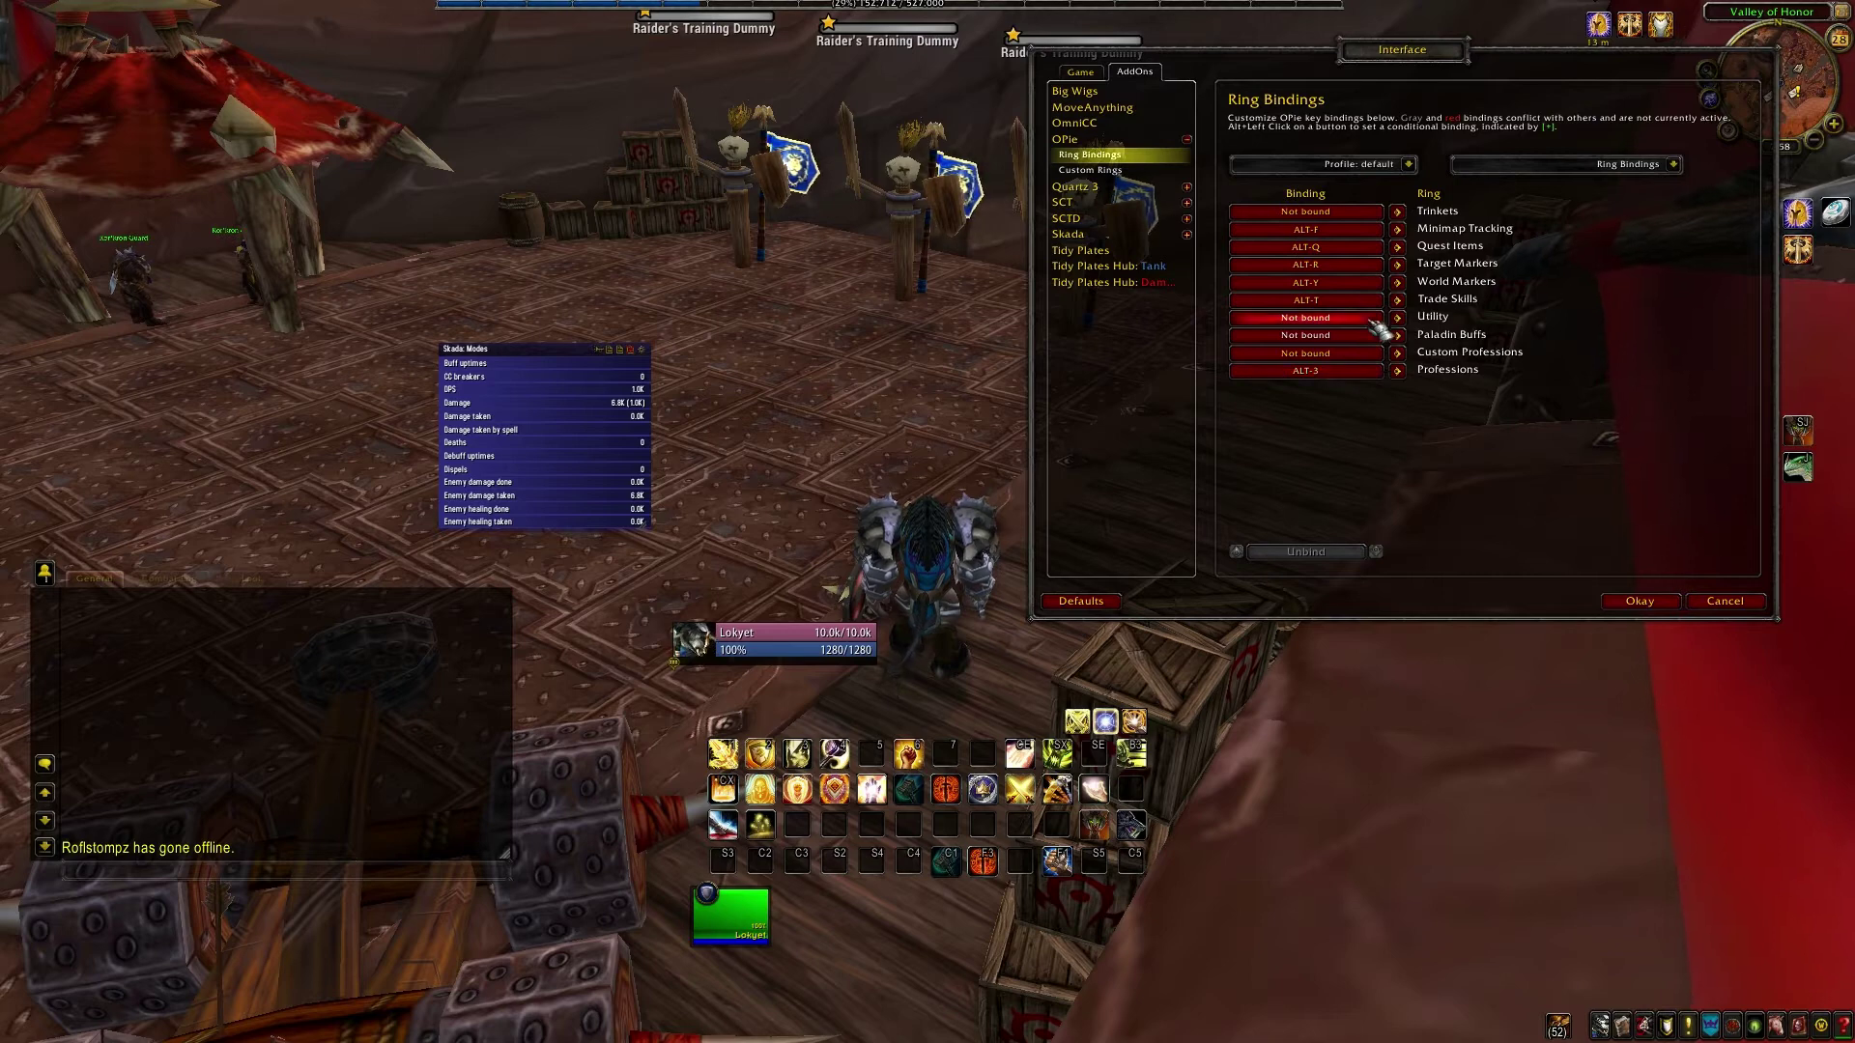
{"action": "left_click", "coordinate": [1337, 230]}
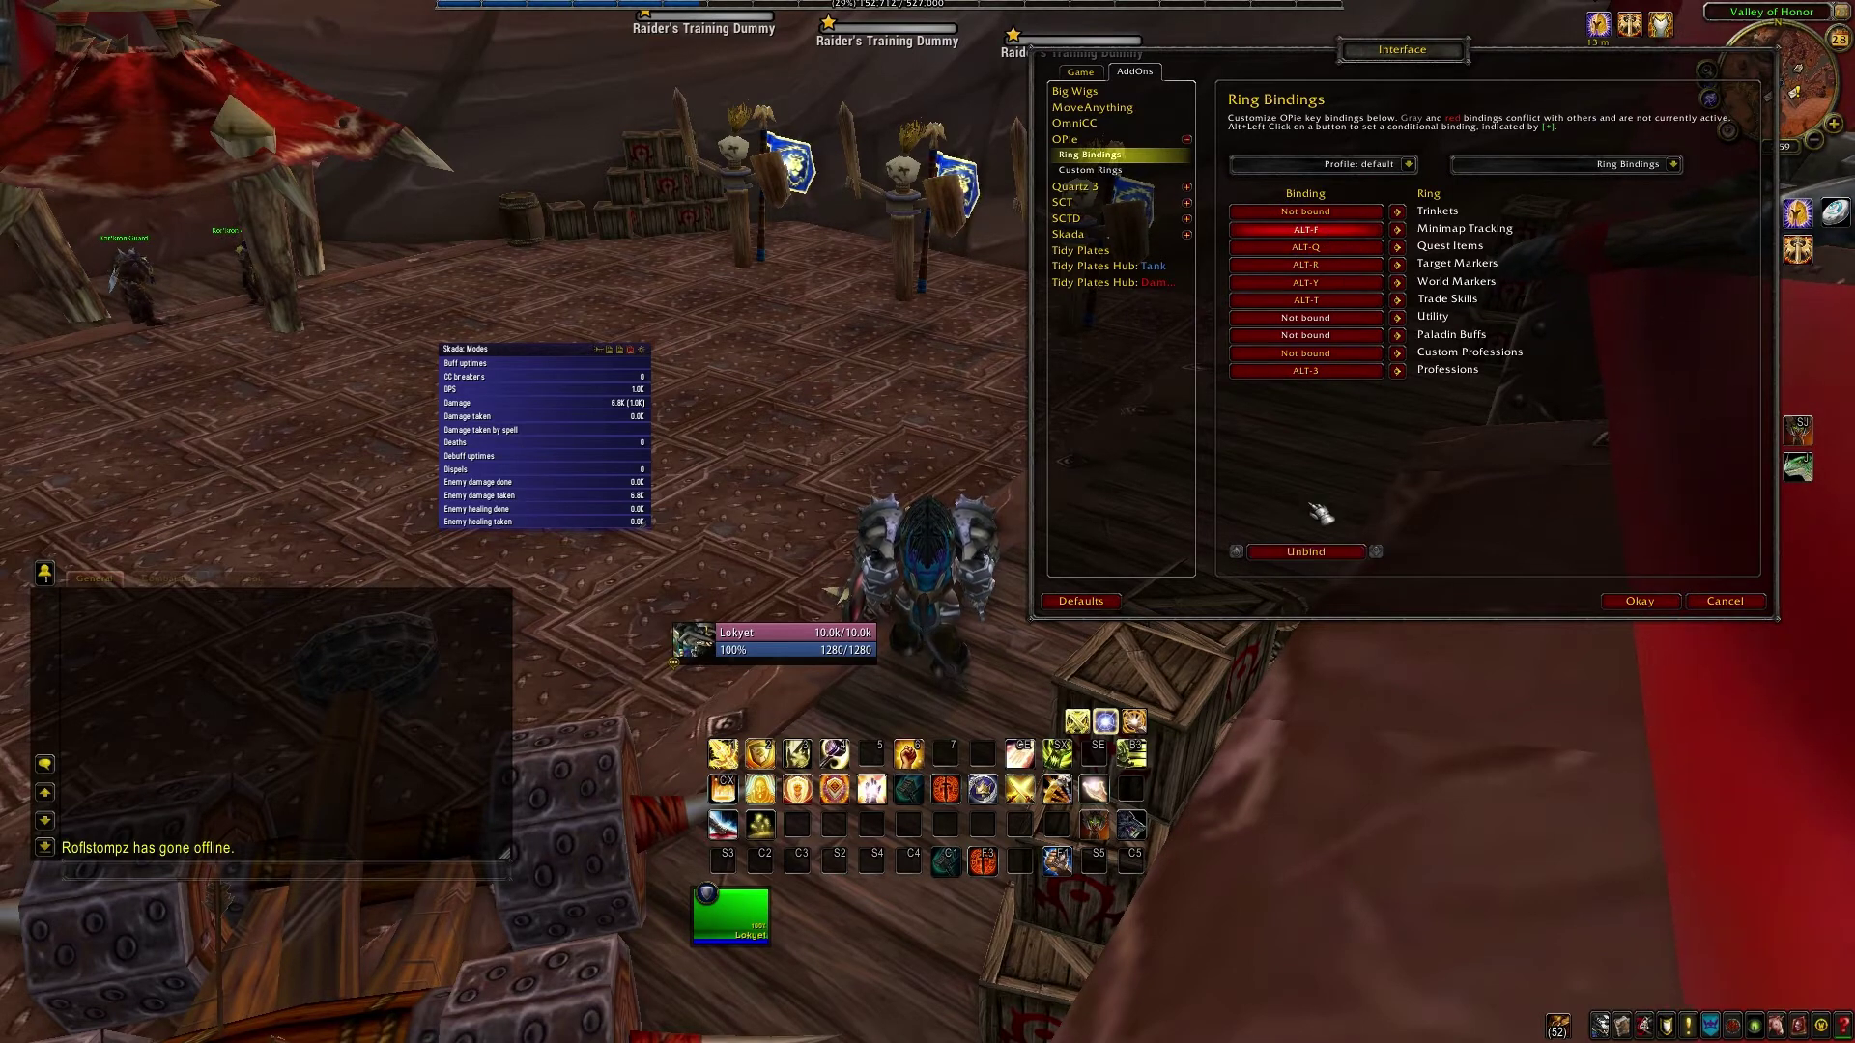
{"action": "left_click", "coordinate": [1306, 552]}
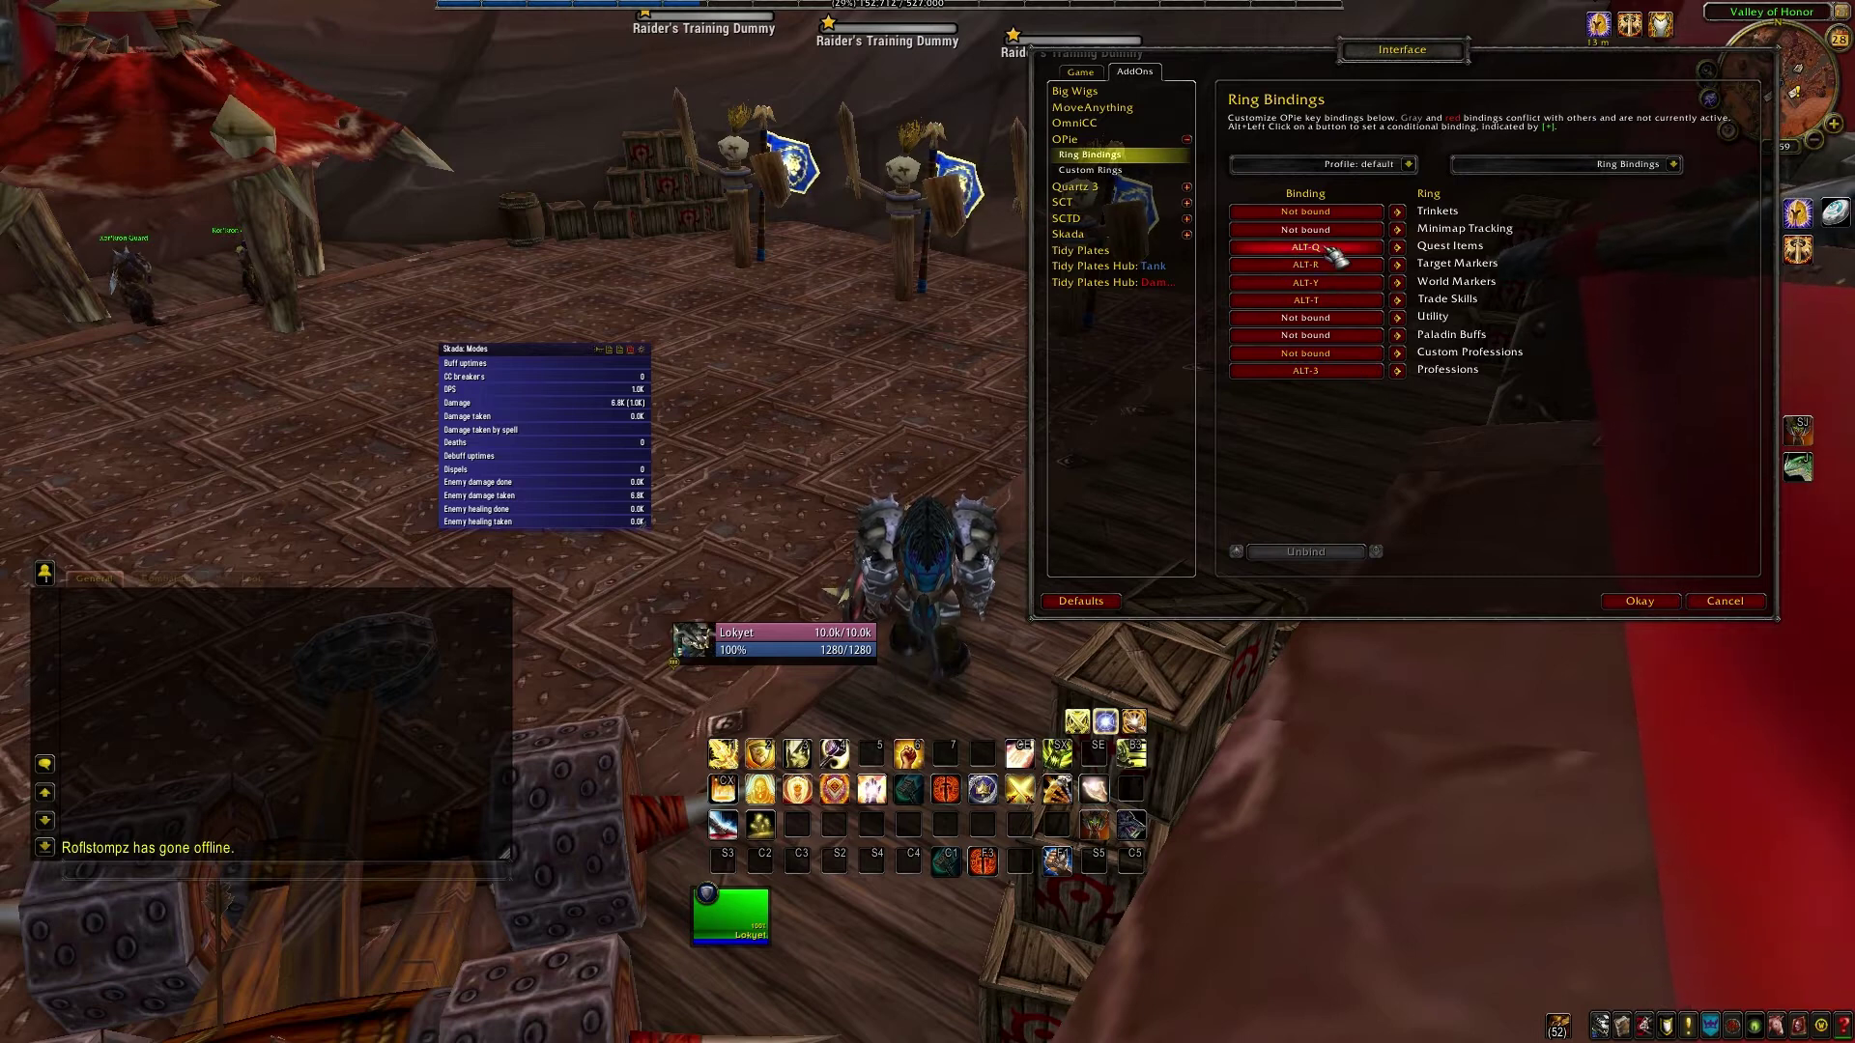
{"action": "left_click", "coordinate": [1304, 552]}
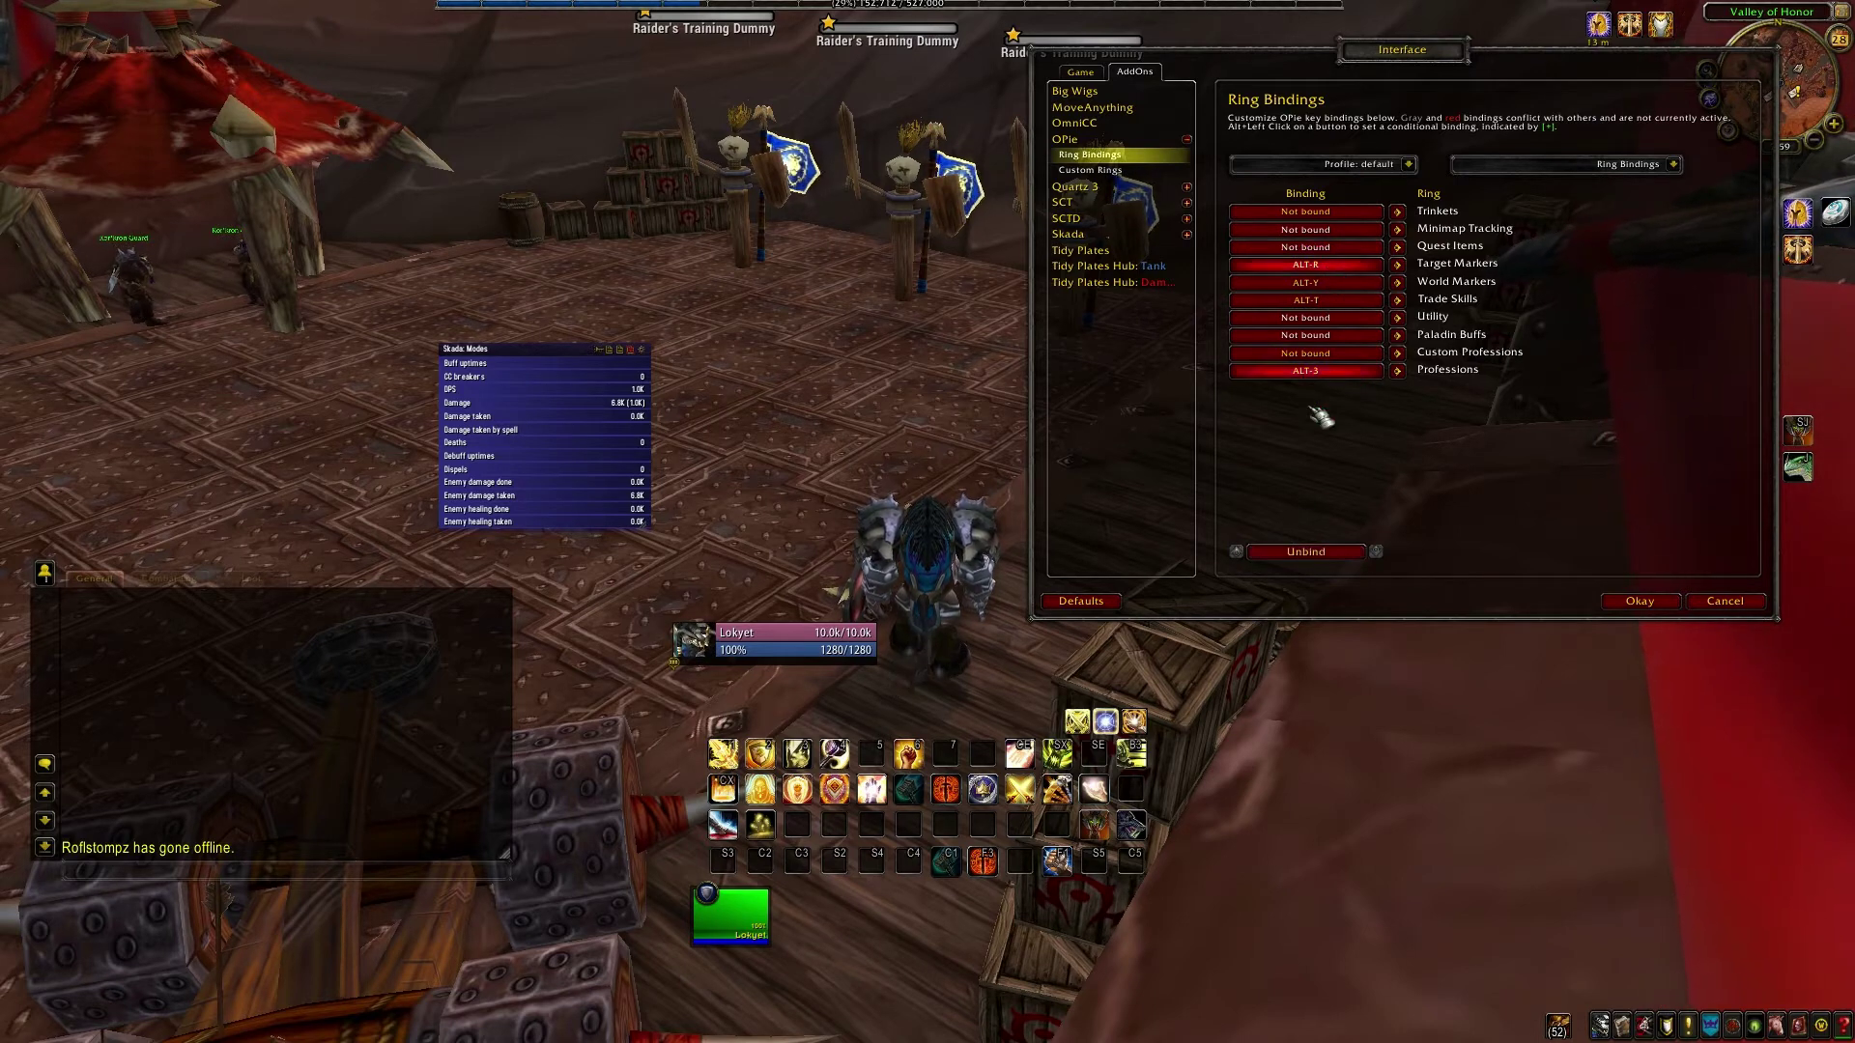
{"action": "left_click", "coordinate": [1304, 551]}
Unbind the World Markers, Trade Skills and Professions rings so that no OPie ring keeps a key binding
{"action": "left_click", "coordinate": [1306, 283]}
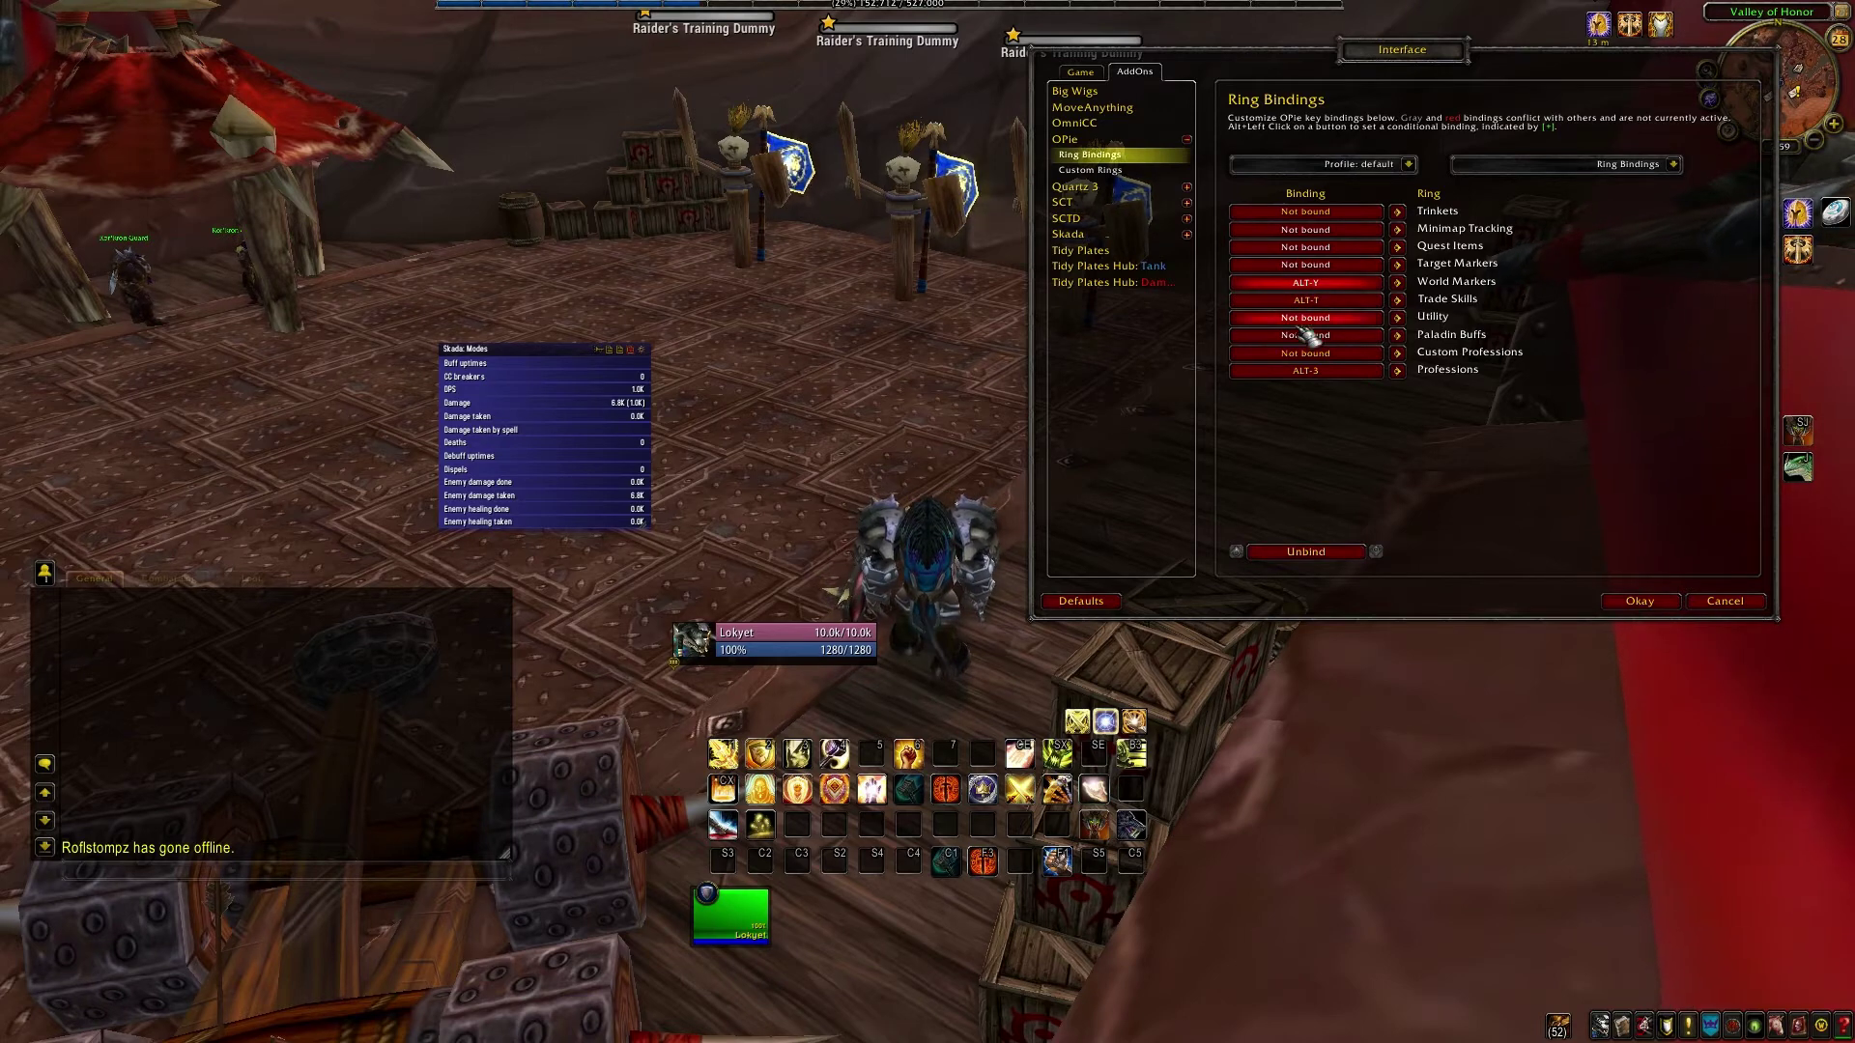
{"action": "left_click", "coordinate": [1304, 552]}
{"action": "left_click", "coordinate": [1306, 300]}
{"action": "left_click", "coordinate": [1304, 553]}
{"action": "left_click", "coordinate": [1305, 371]}
{"action": "left_click", "coordinate": [1306, 552]}
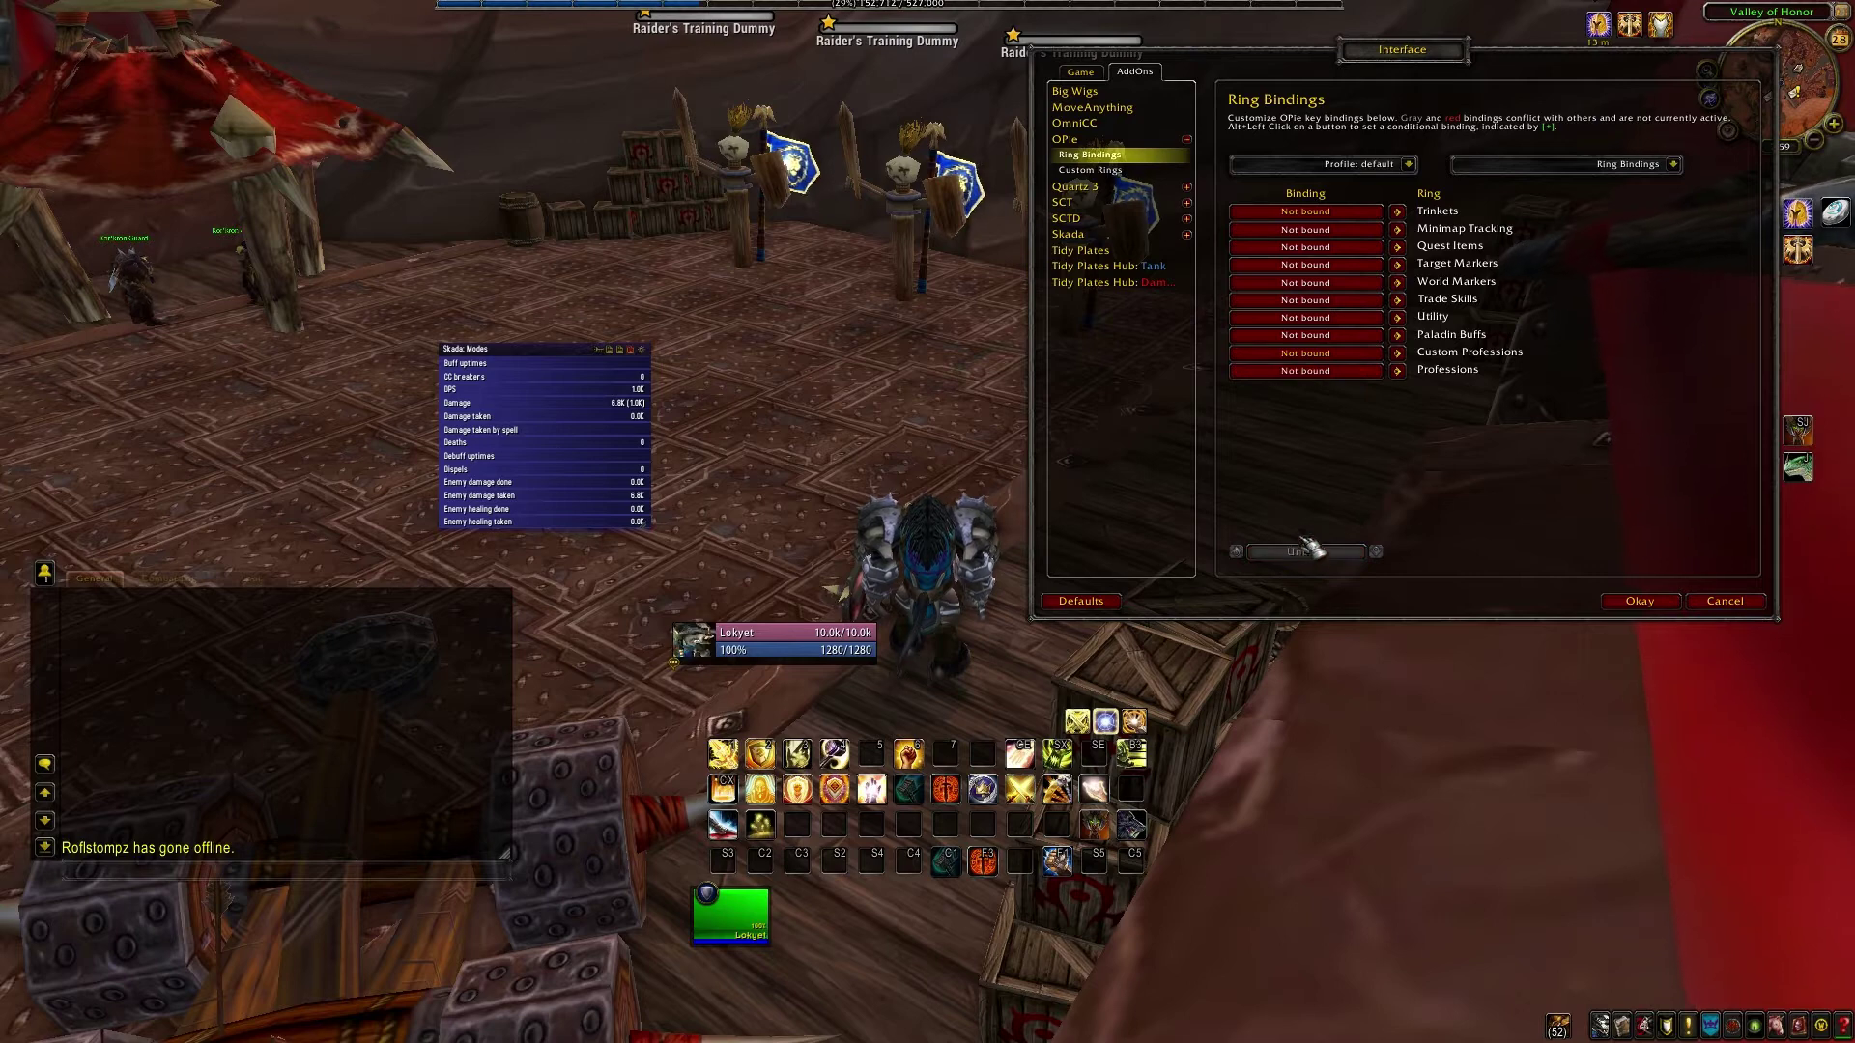
{"action": "left_click", "coordinate": [1306, 354]}
{"action": "left_click", "coordinate": [1306, 551]}
{"action": "left_click", "coordinate": [1306, 212]}
{"action": "left_click", "coordinate": [1306, 552]}
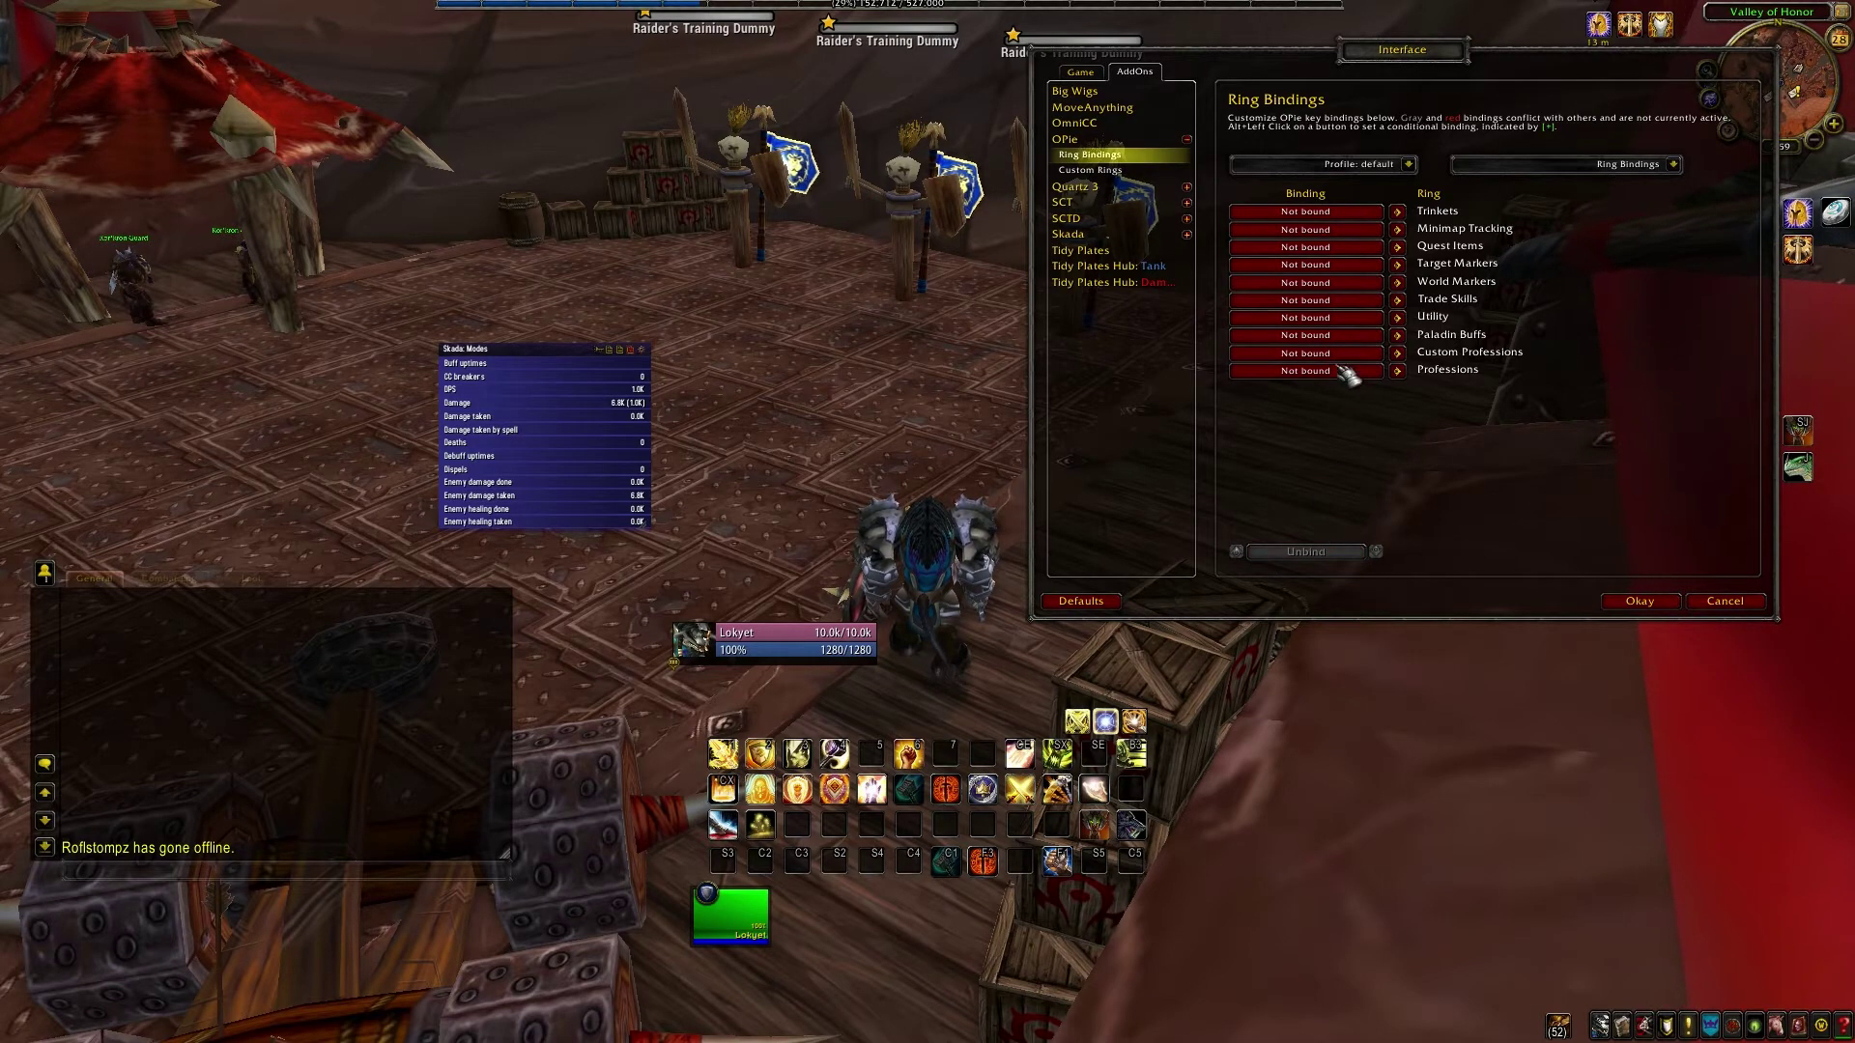
Bind the Quest Items ring to ALT-5
{"action": "left_click", "coordinate": [1333, 251]}
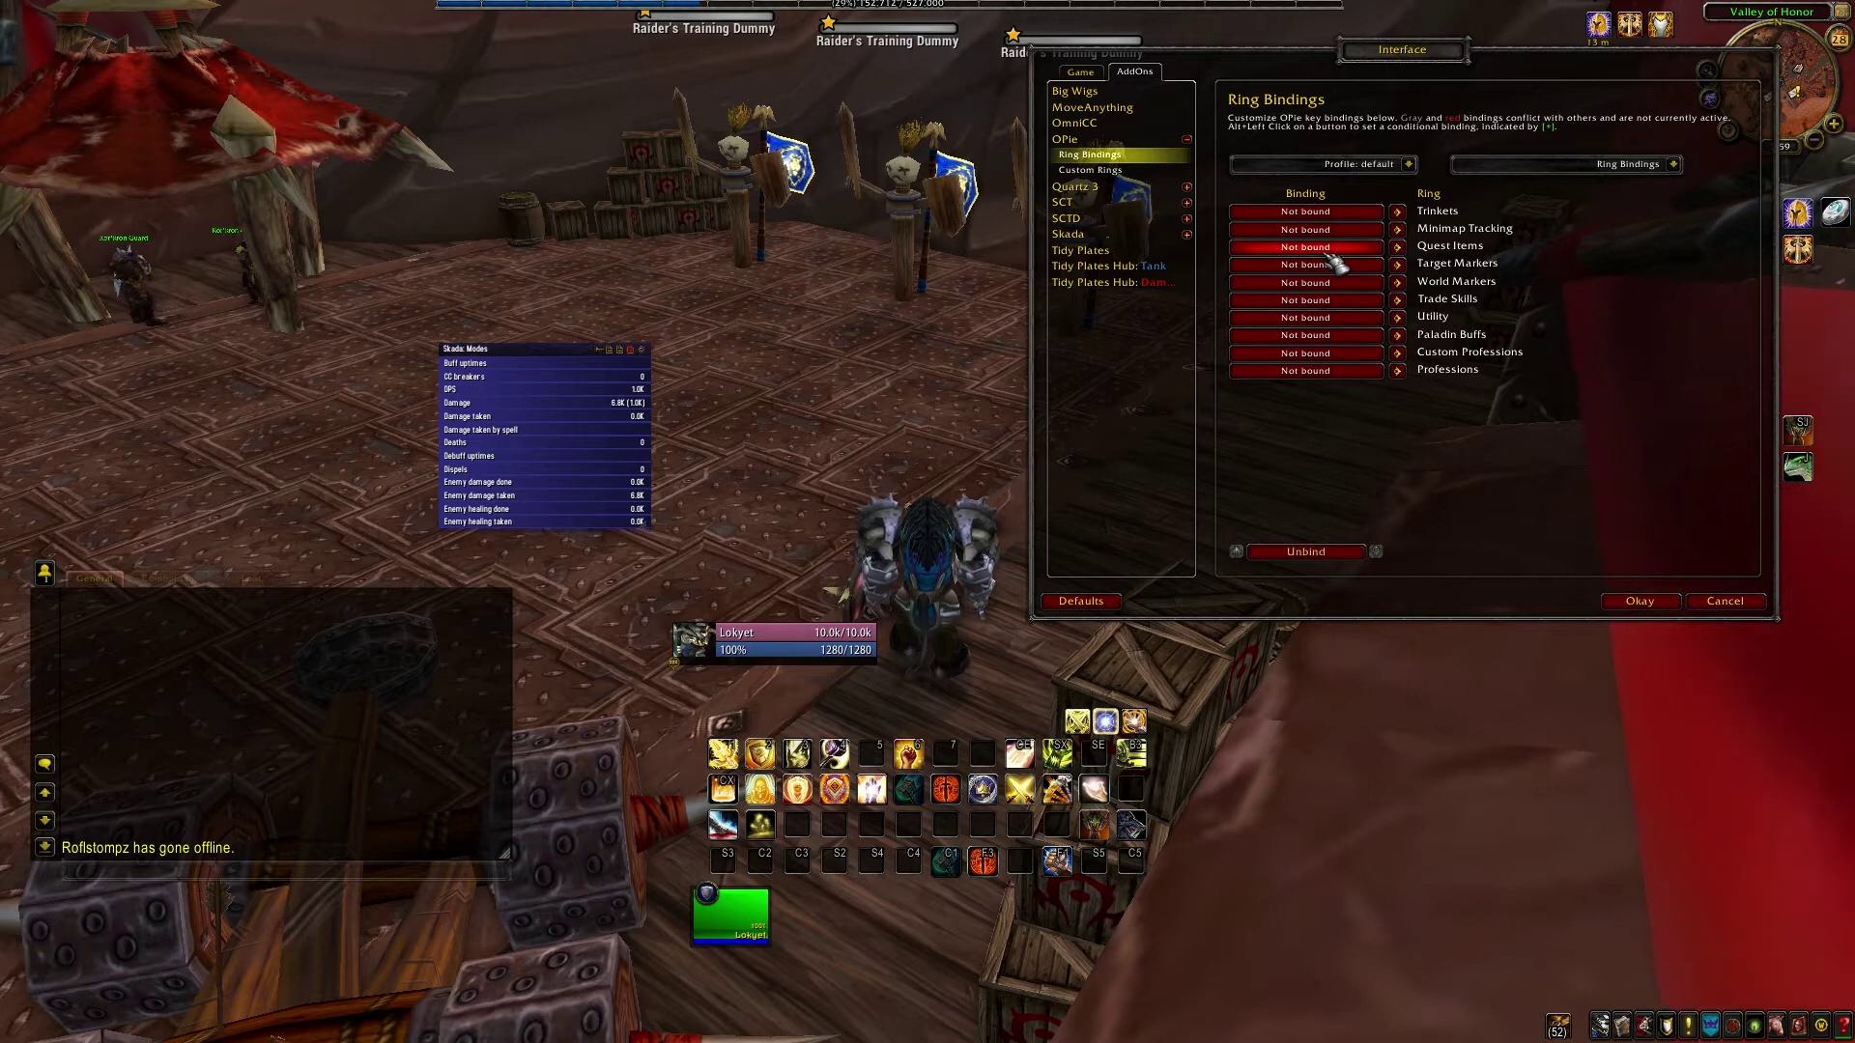
{"action": "key", "text": "alt+5"}
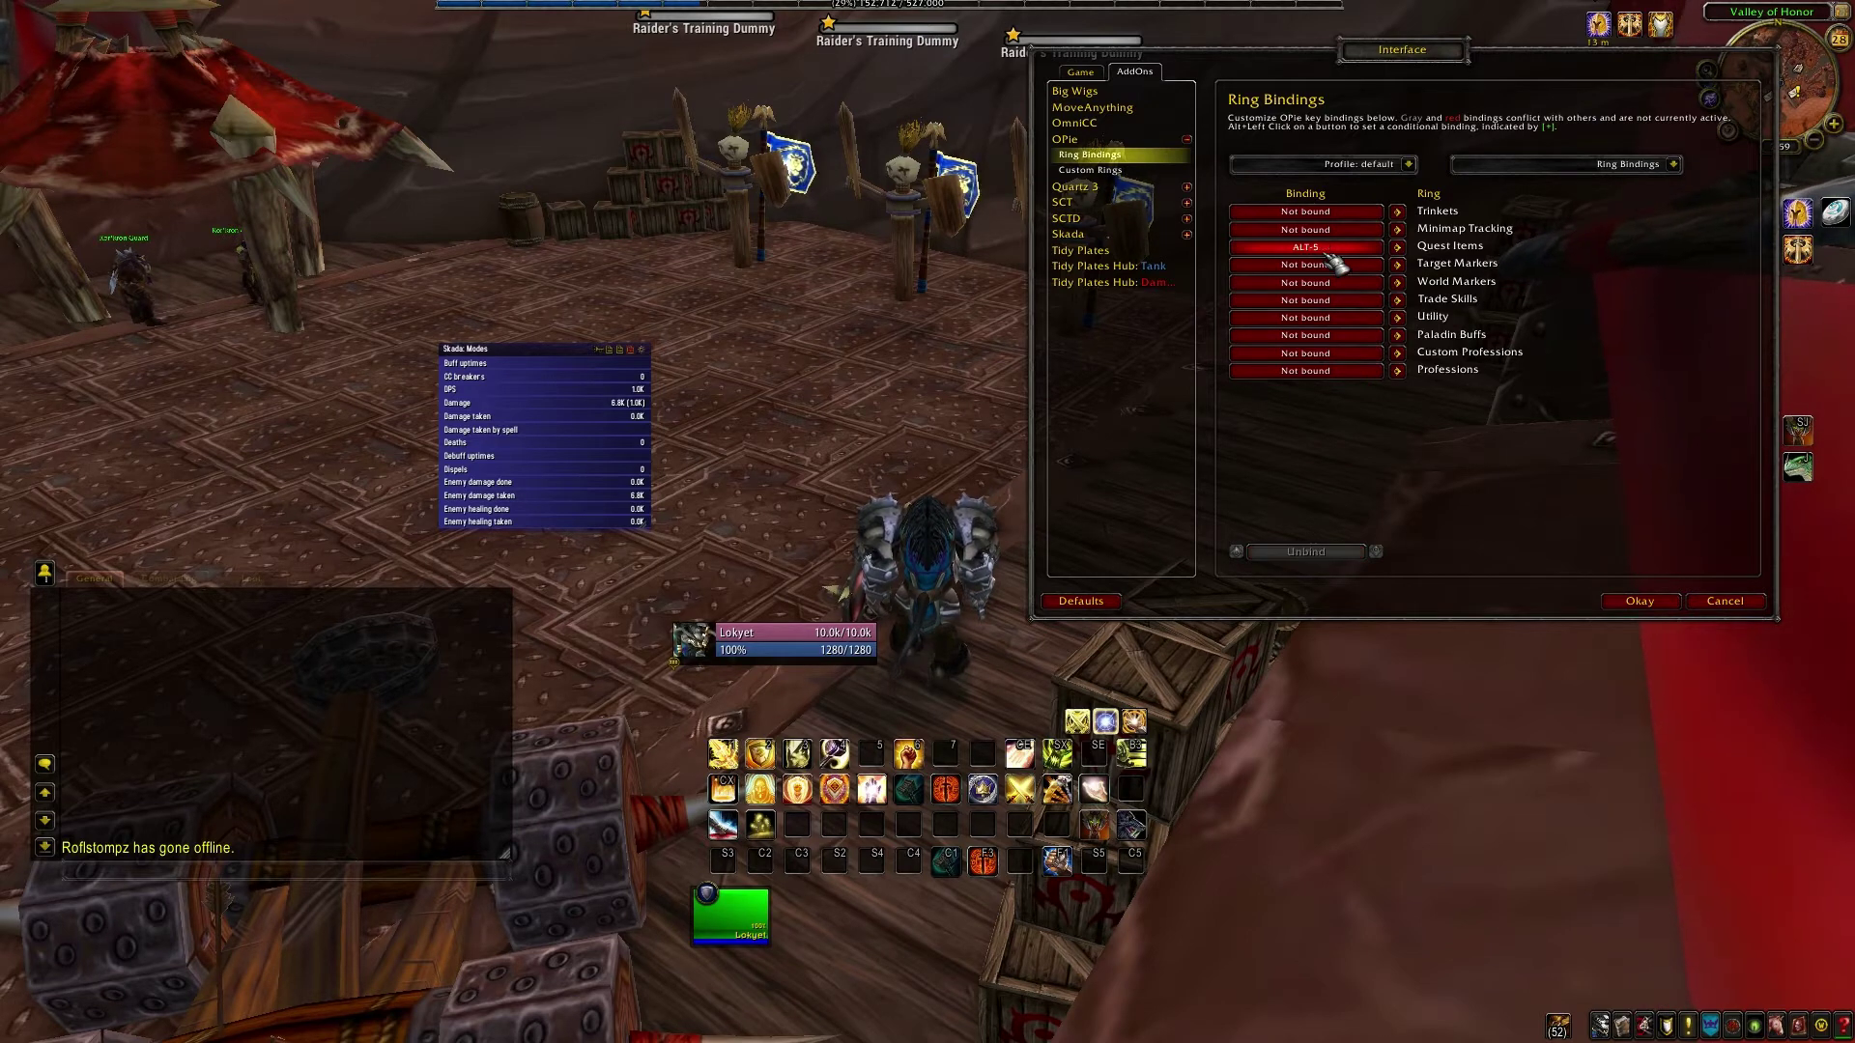
Bind the Target Markers ring to ALT-Q and the World Markers ring to ALT-R
{"action": "left_click", "coordinate": [1331, 265]}
{"action": "key", "text": "alt+q"}
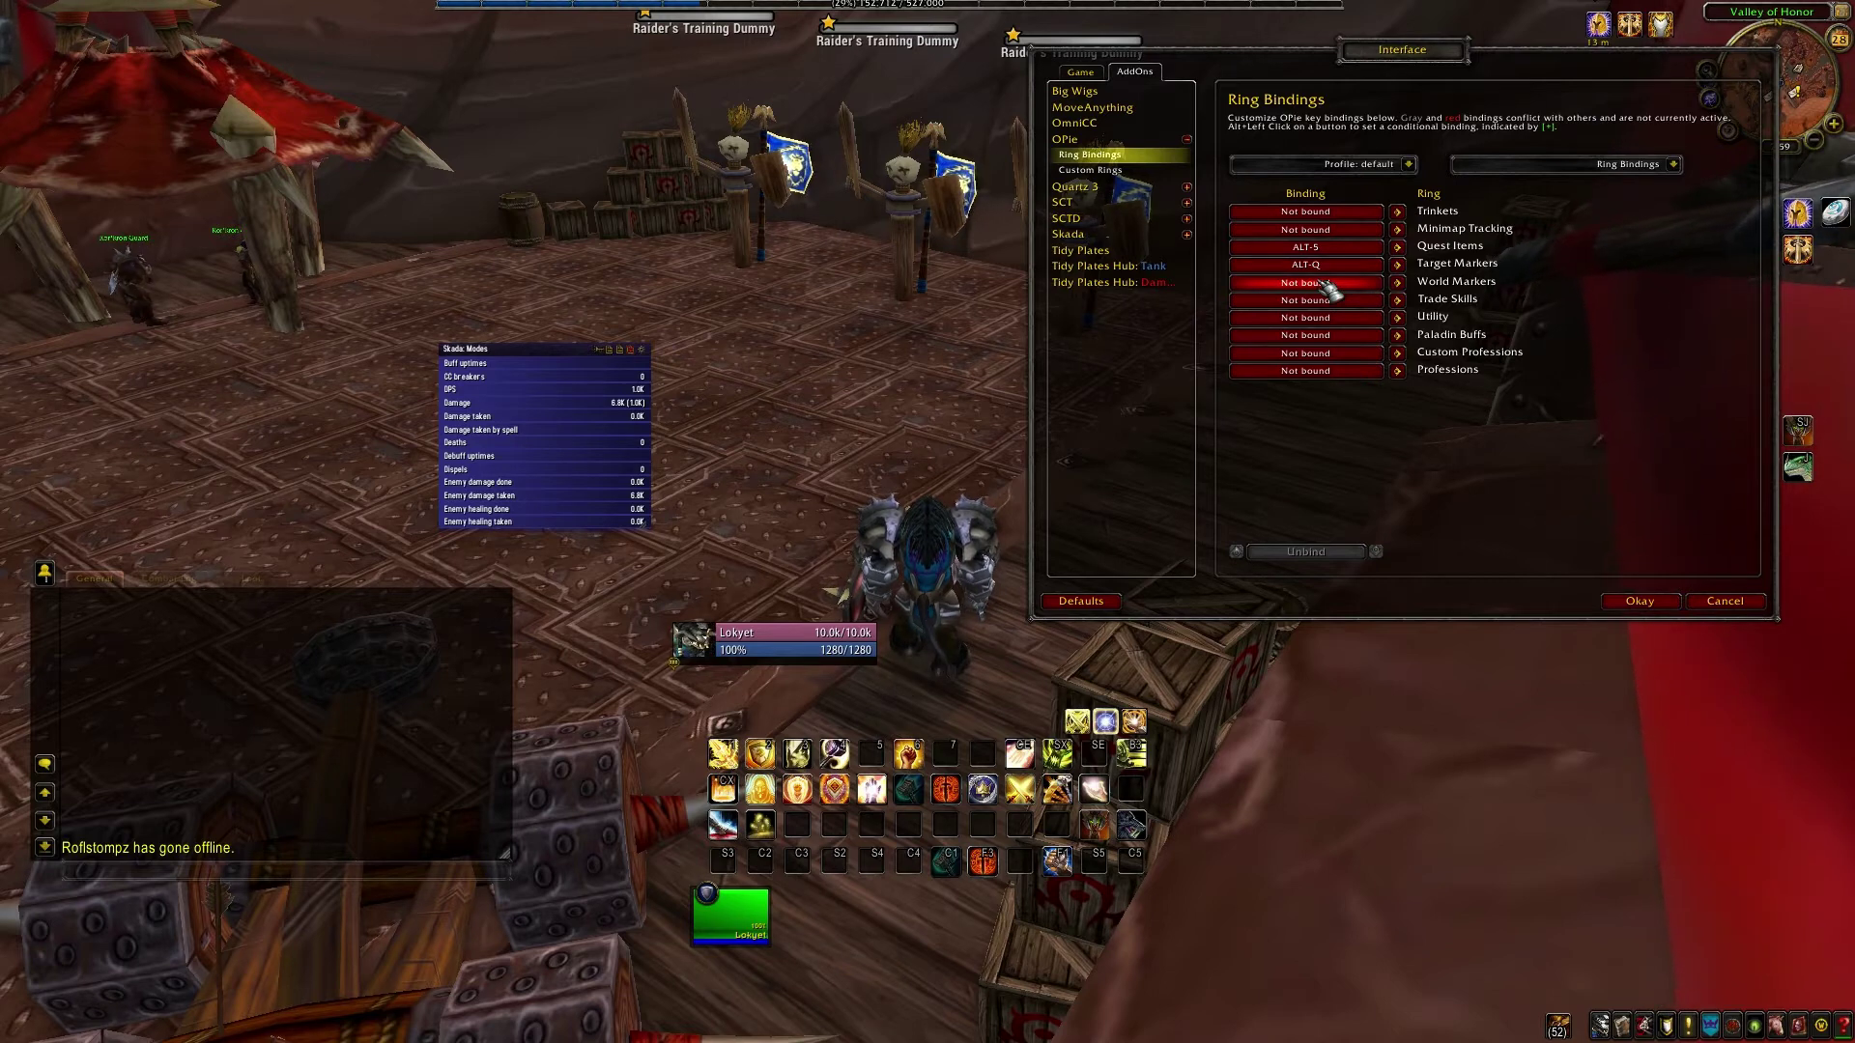
{"action": "left_click", "coordinate": [1331, 283]}
{"action": "key", "text": "alt+r"}
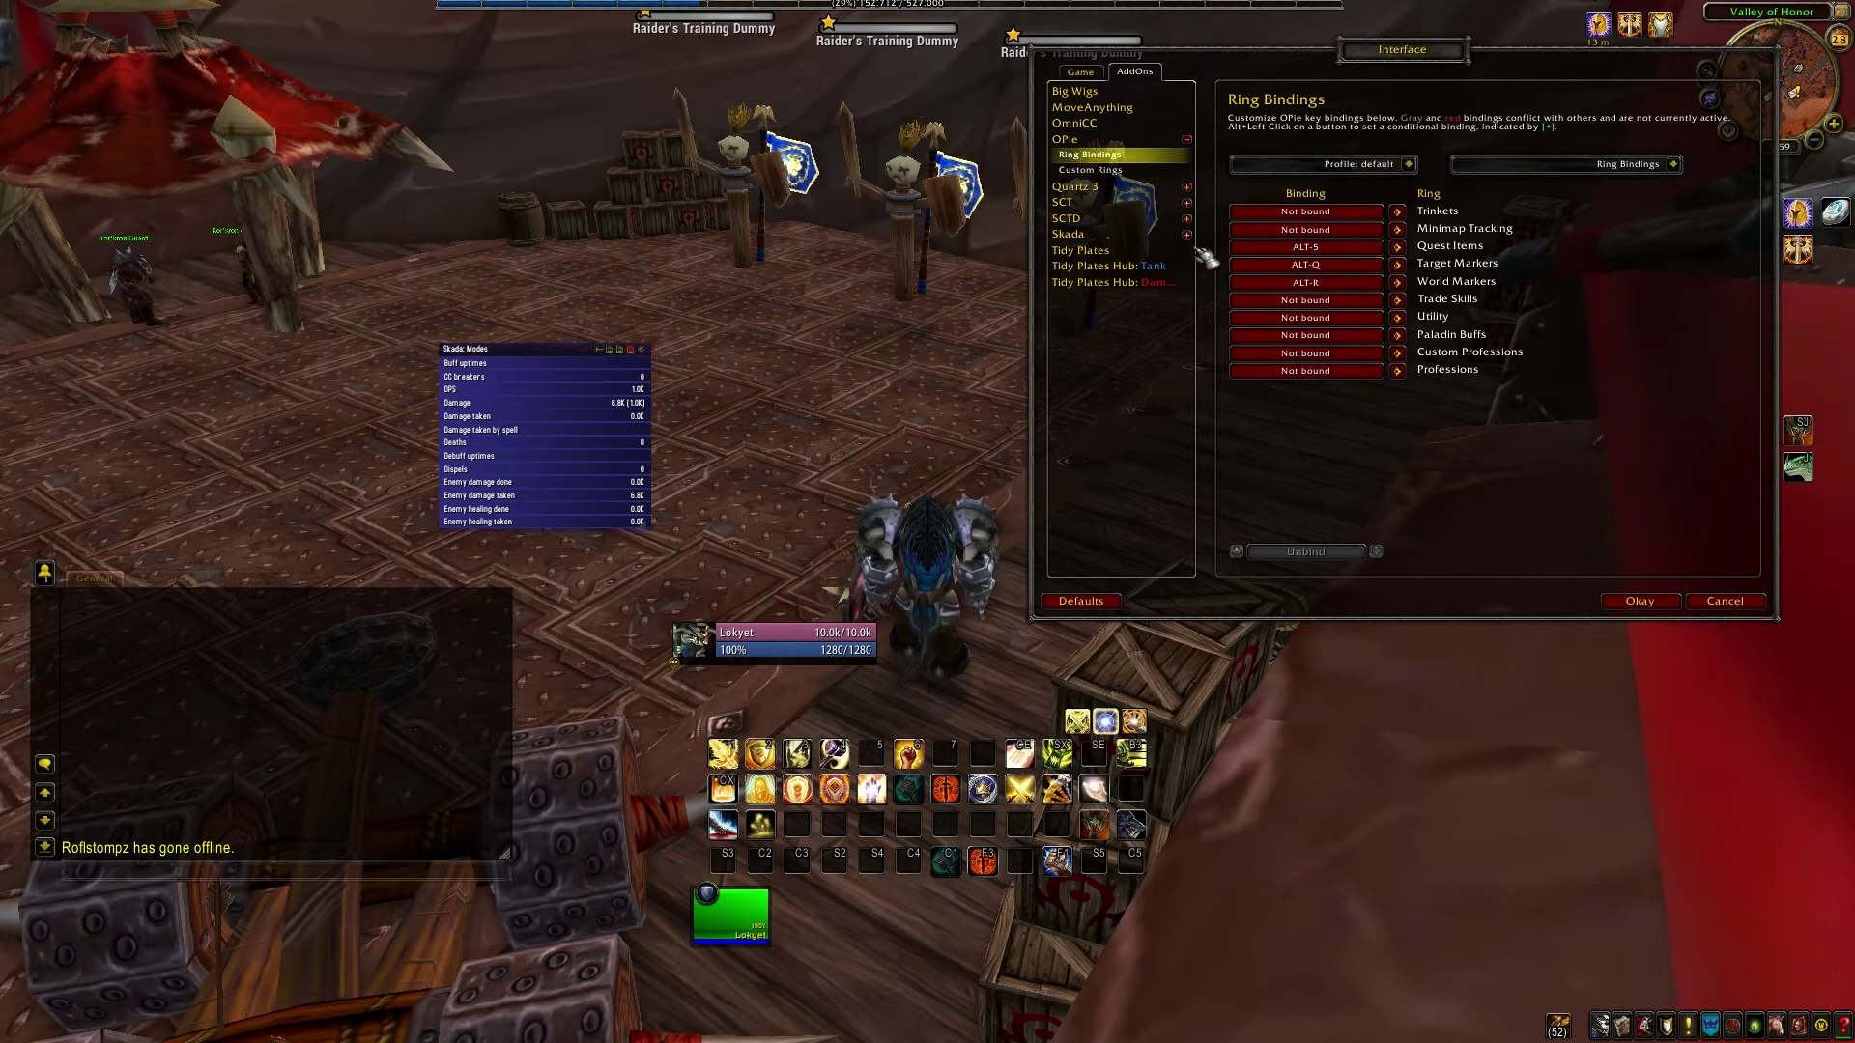
Create an empty custom OPie ring named Custom Professions and bind it to ALT-3
{"action": "left_click", "coordinate": [1090, 170]}
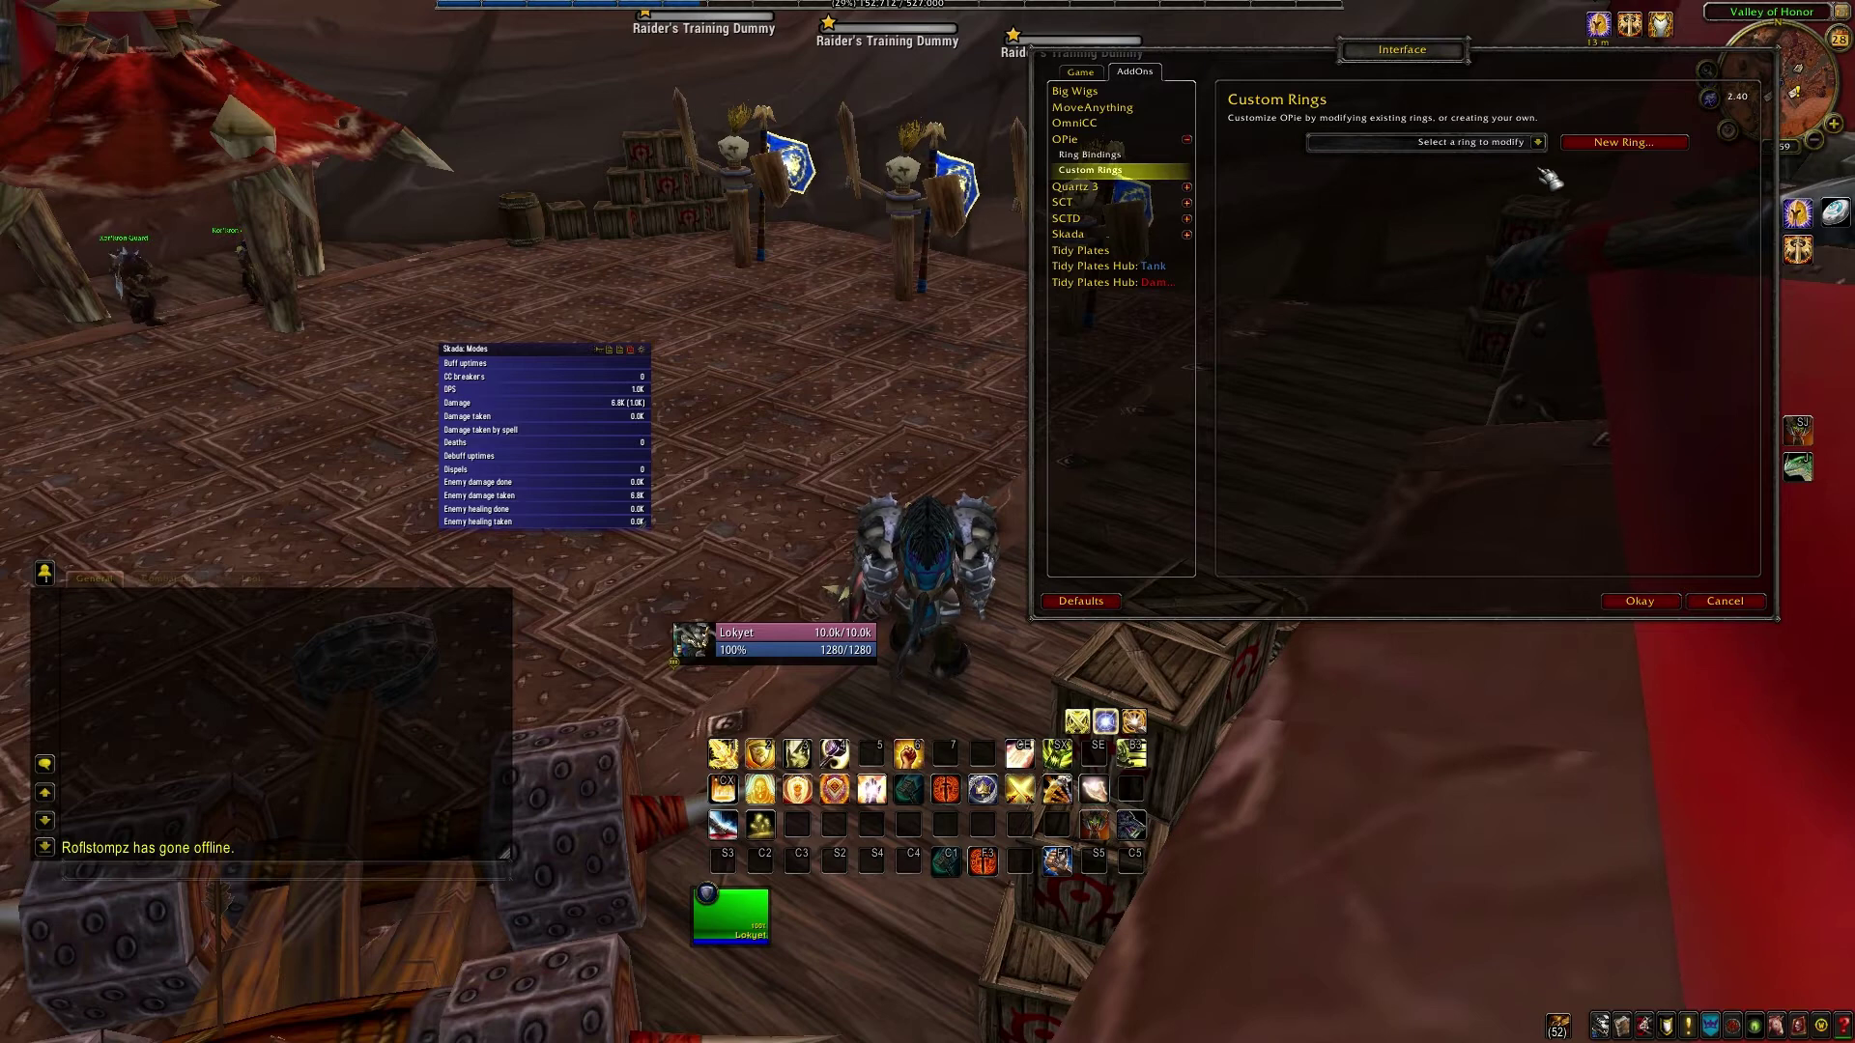
{"action": "left_click", "coordinate": [1593, 144]}
{"action": "type", "text": "Custom Professions"}
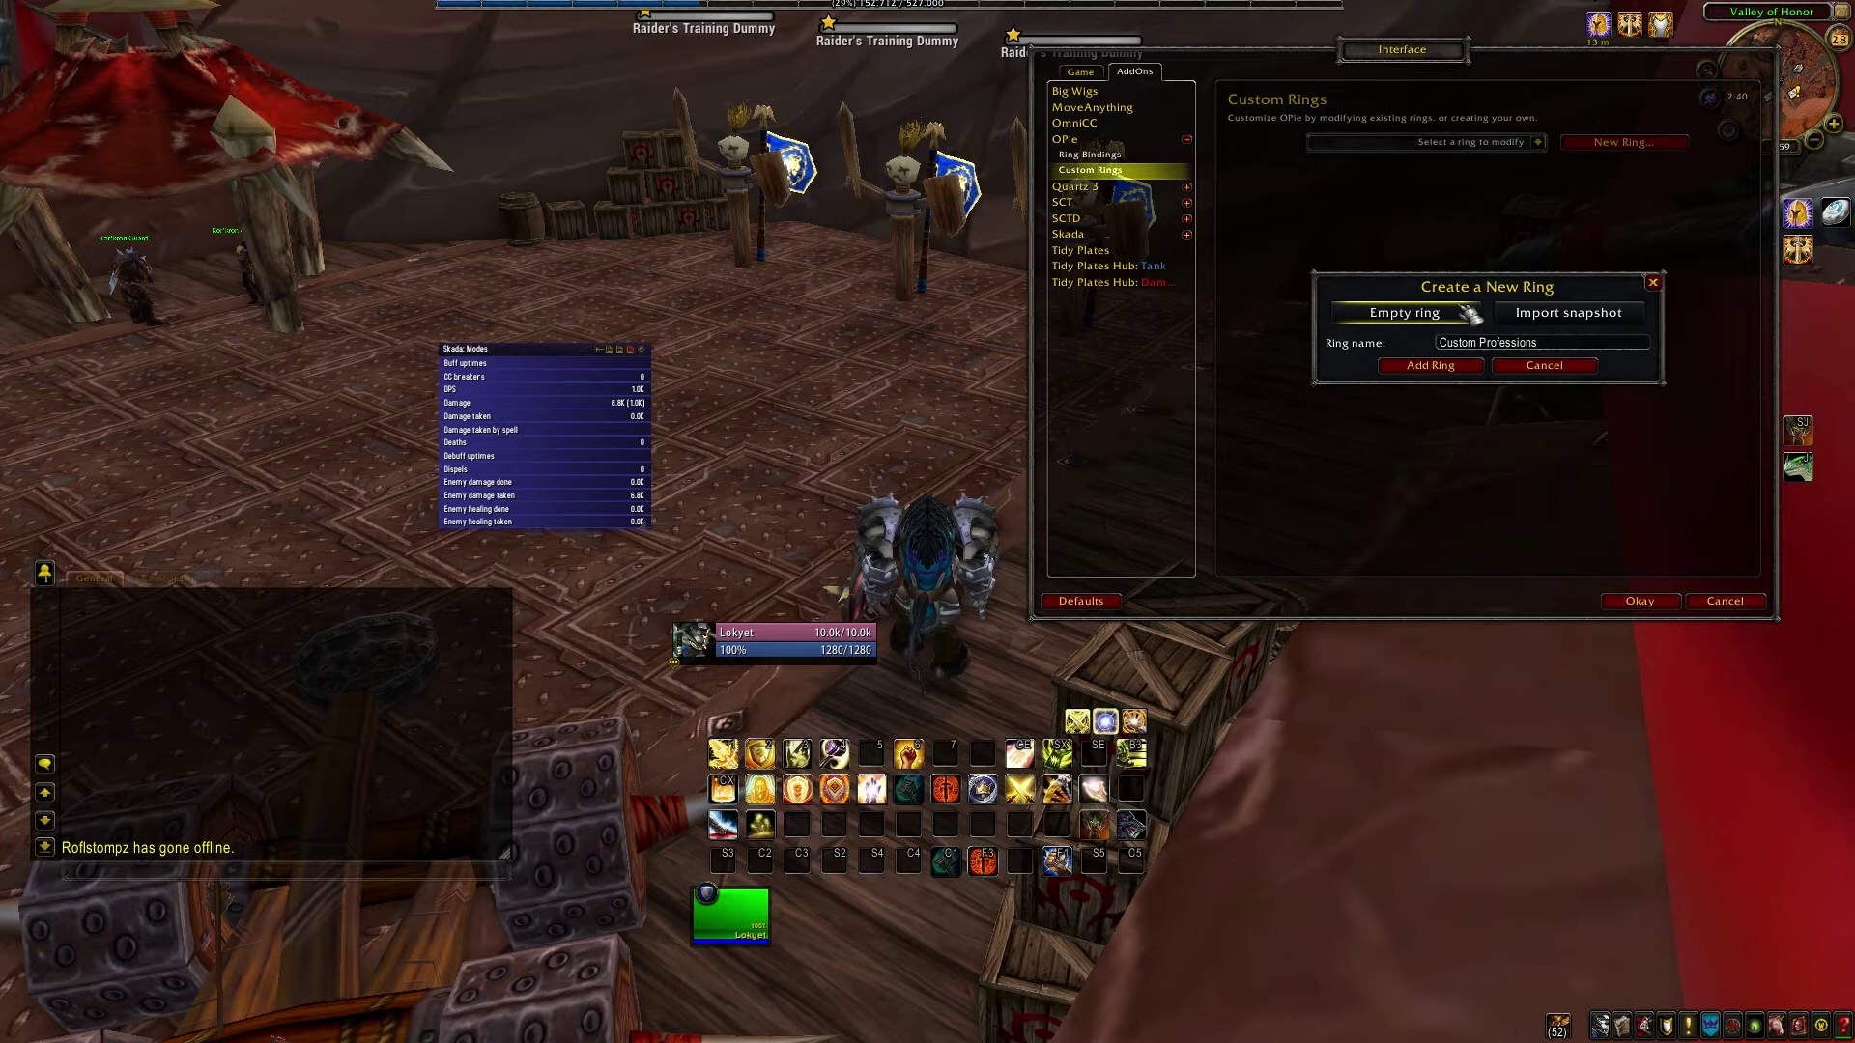
{"action": "left_click", "coordinate": [1430, 365]}
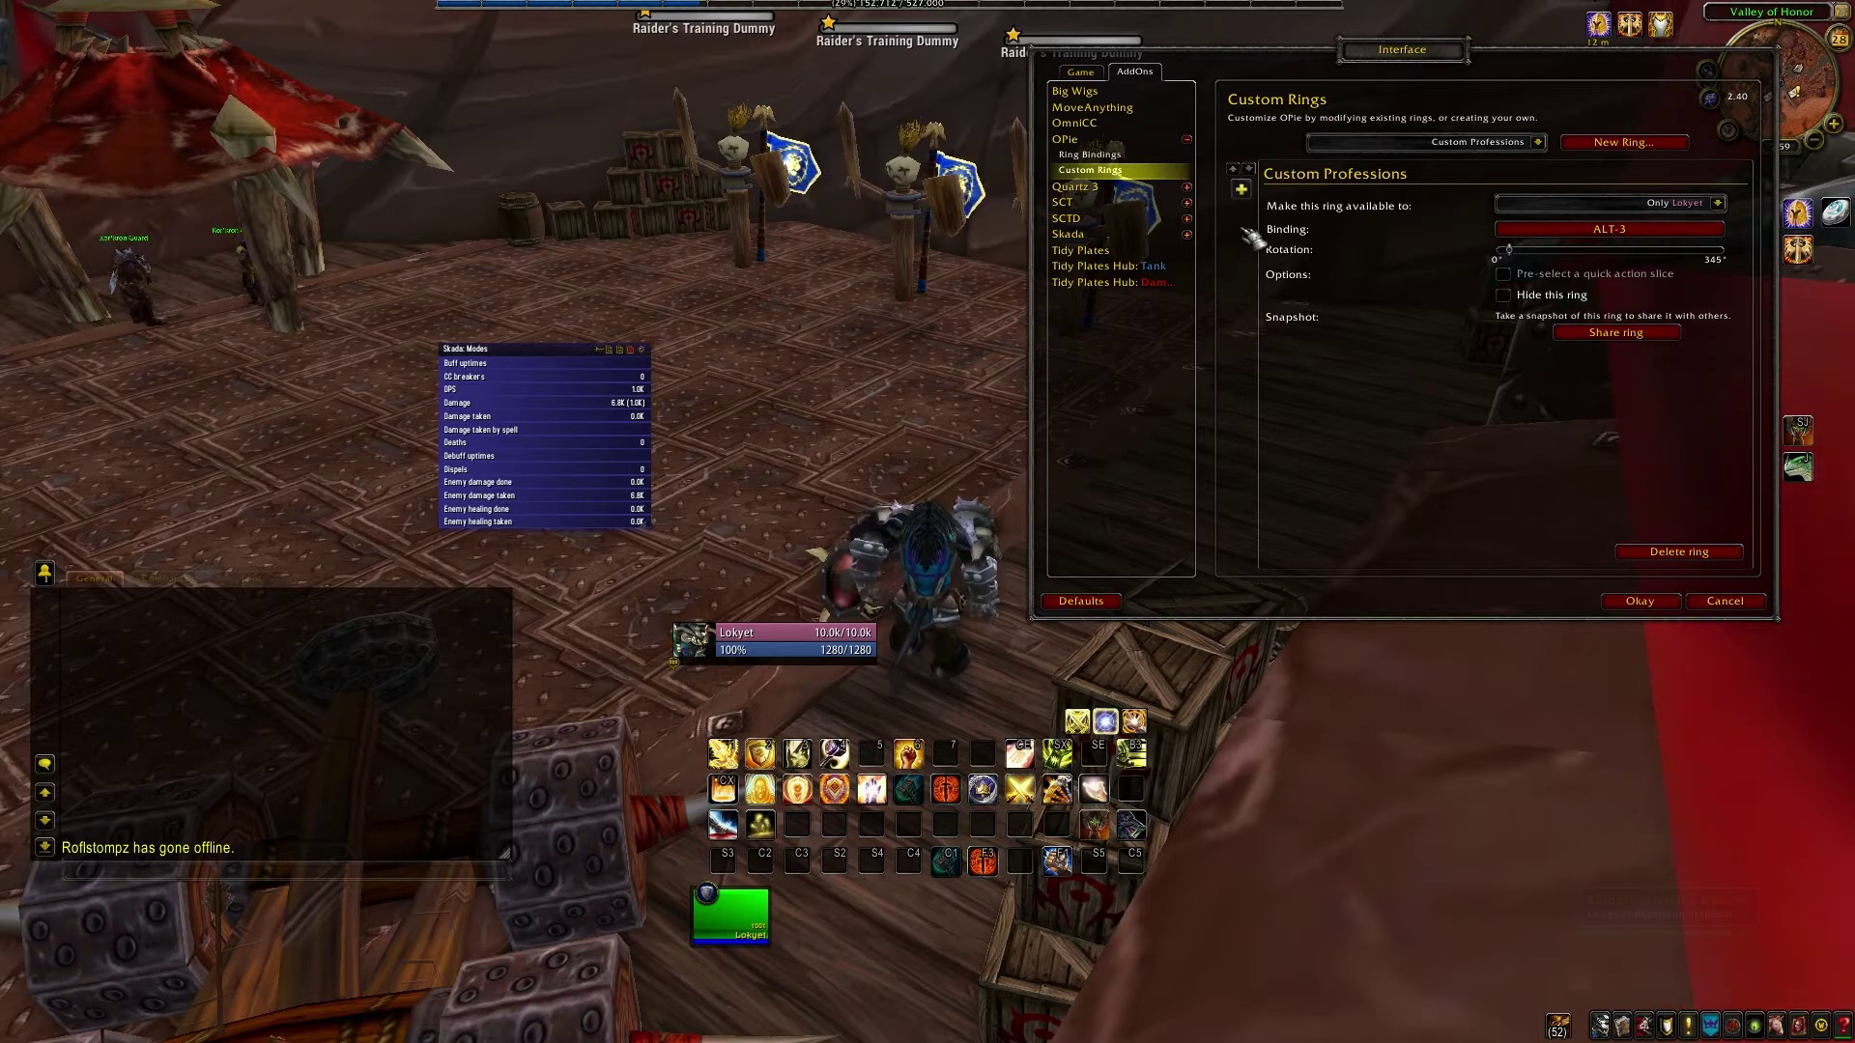
Search the available ring actions for Herbalism and Alchemy, and add the Alchemy spell to the Custom Professions ring
{"action": "left_click", "coordinate": [1243, 190]}
{"action": "left_click", "coordinate": [1316, 170]}
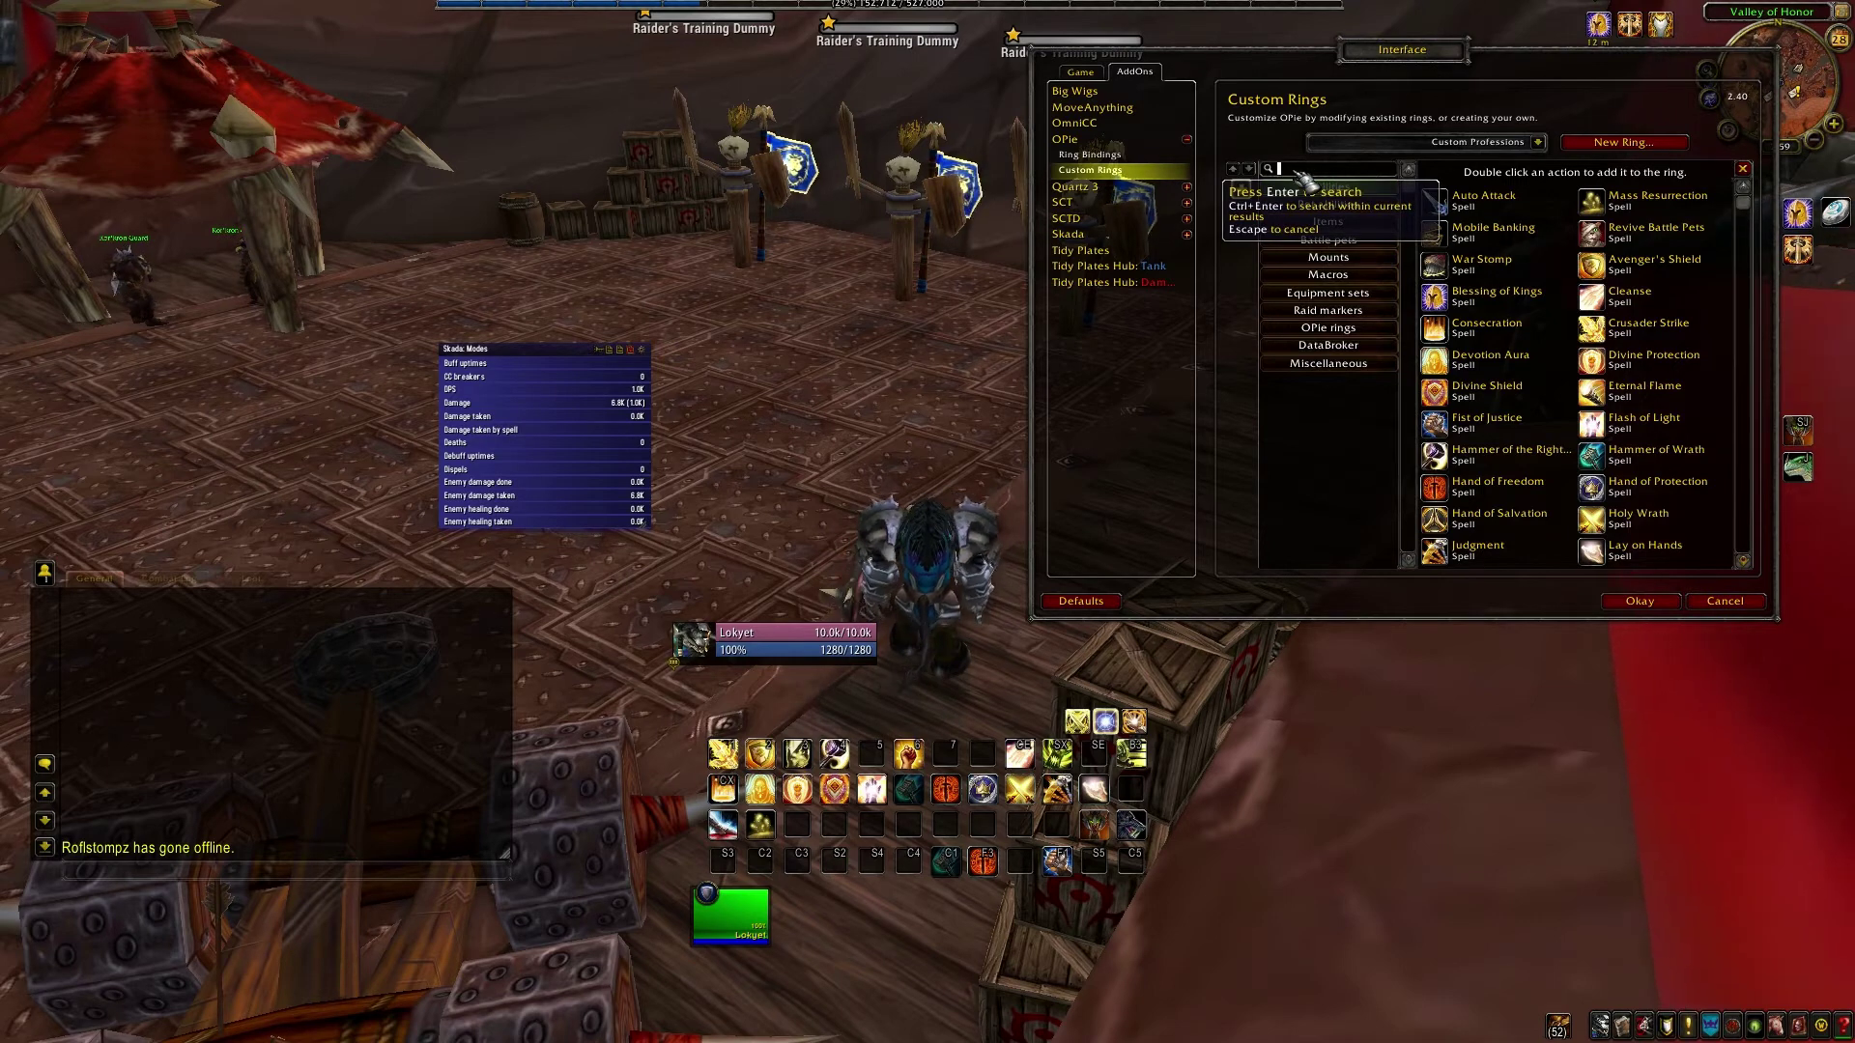
{"action": "type", "text": "Herbal"}
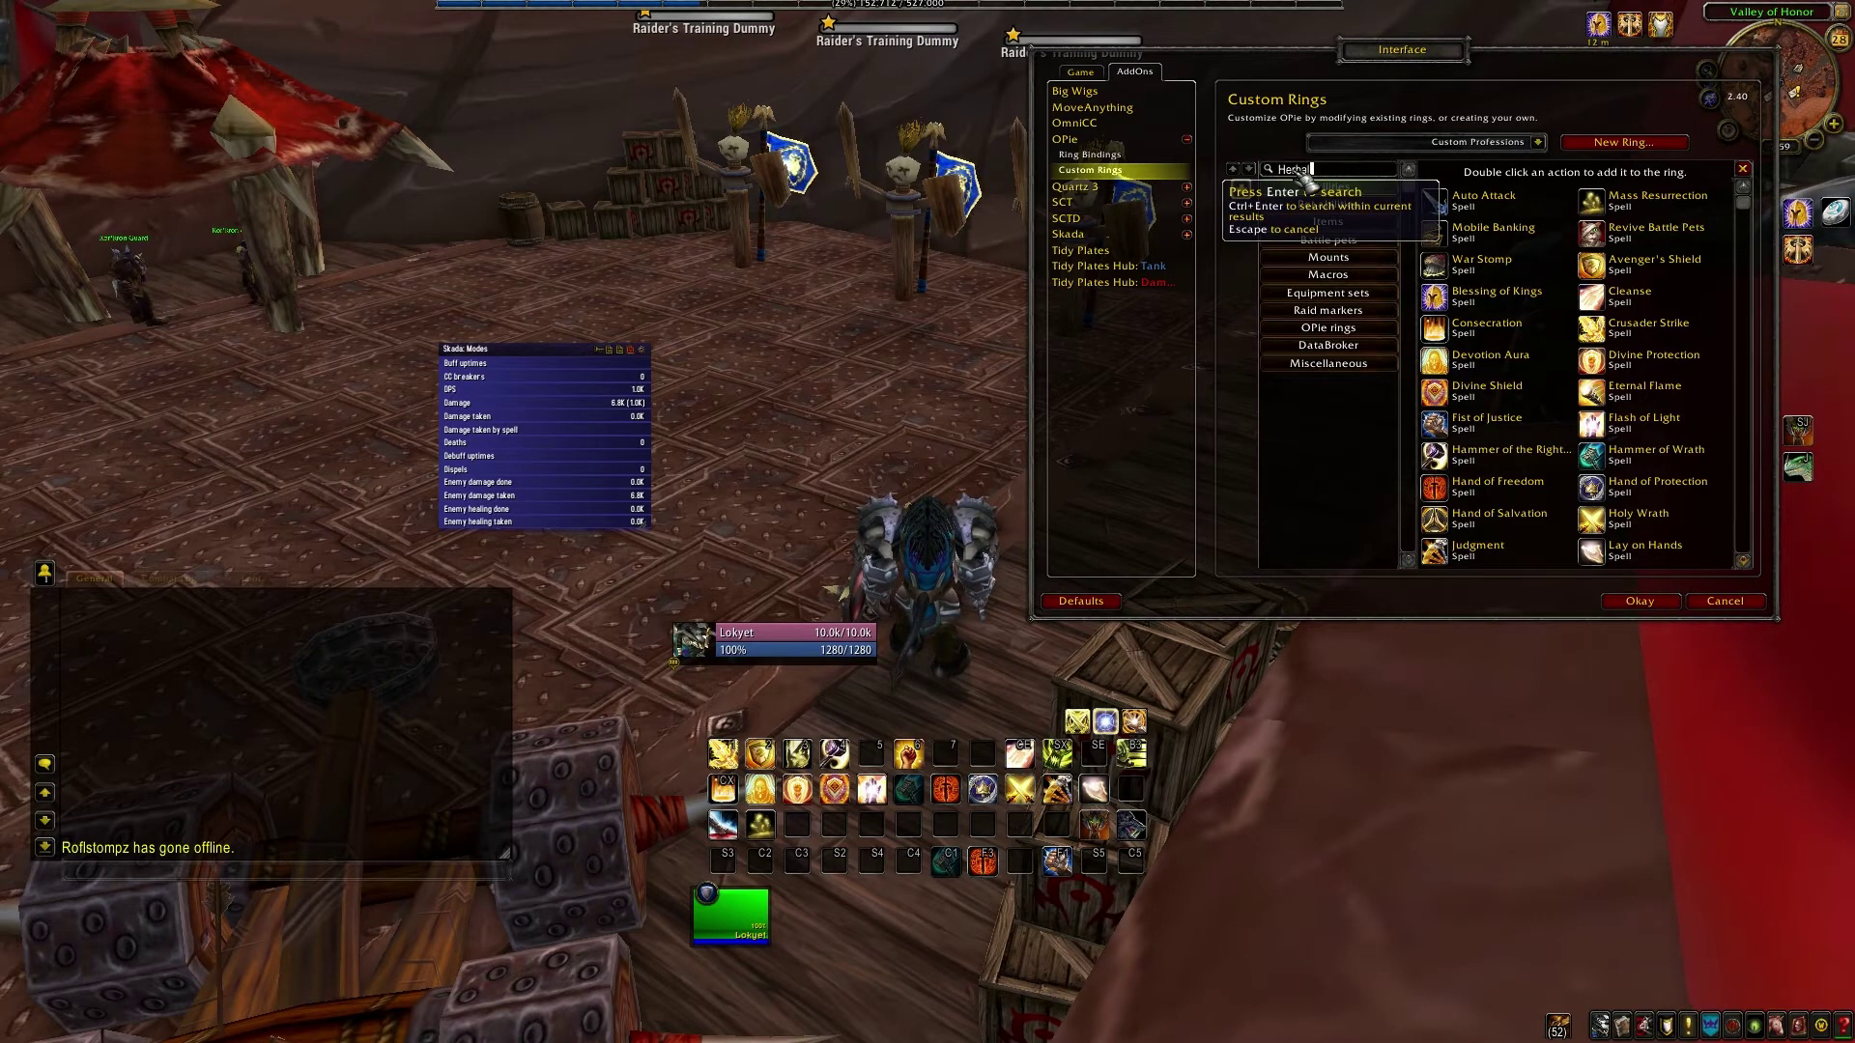
{"action": "type", "text": "ism"}
{"action": "key", "text": "Return"}
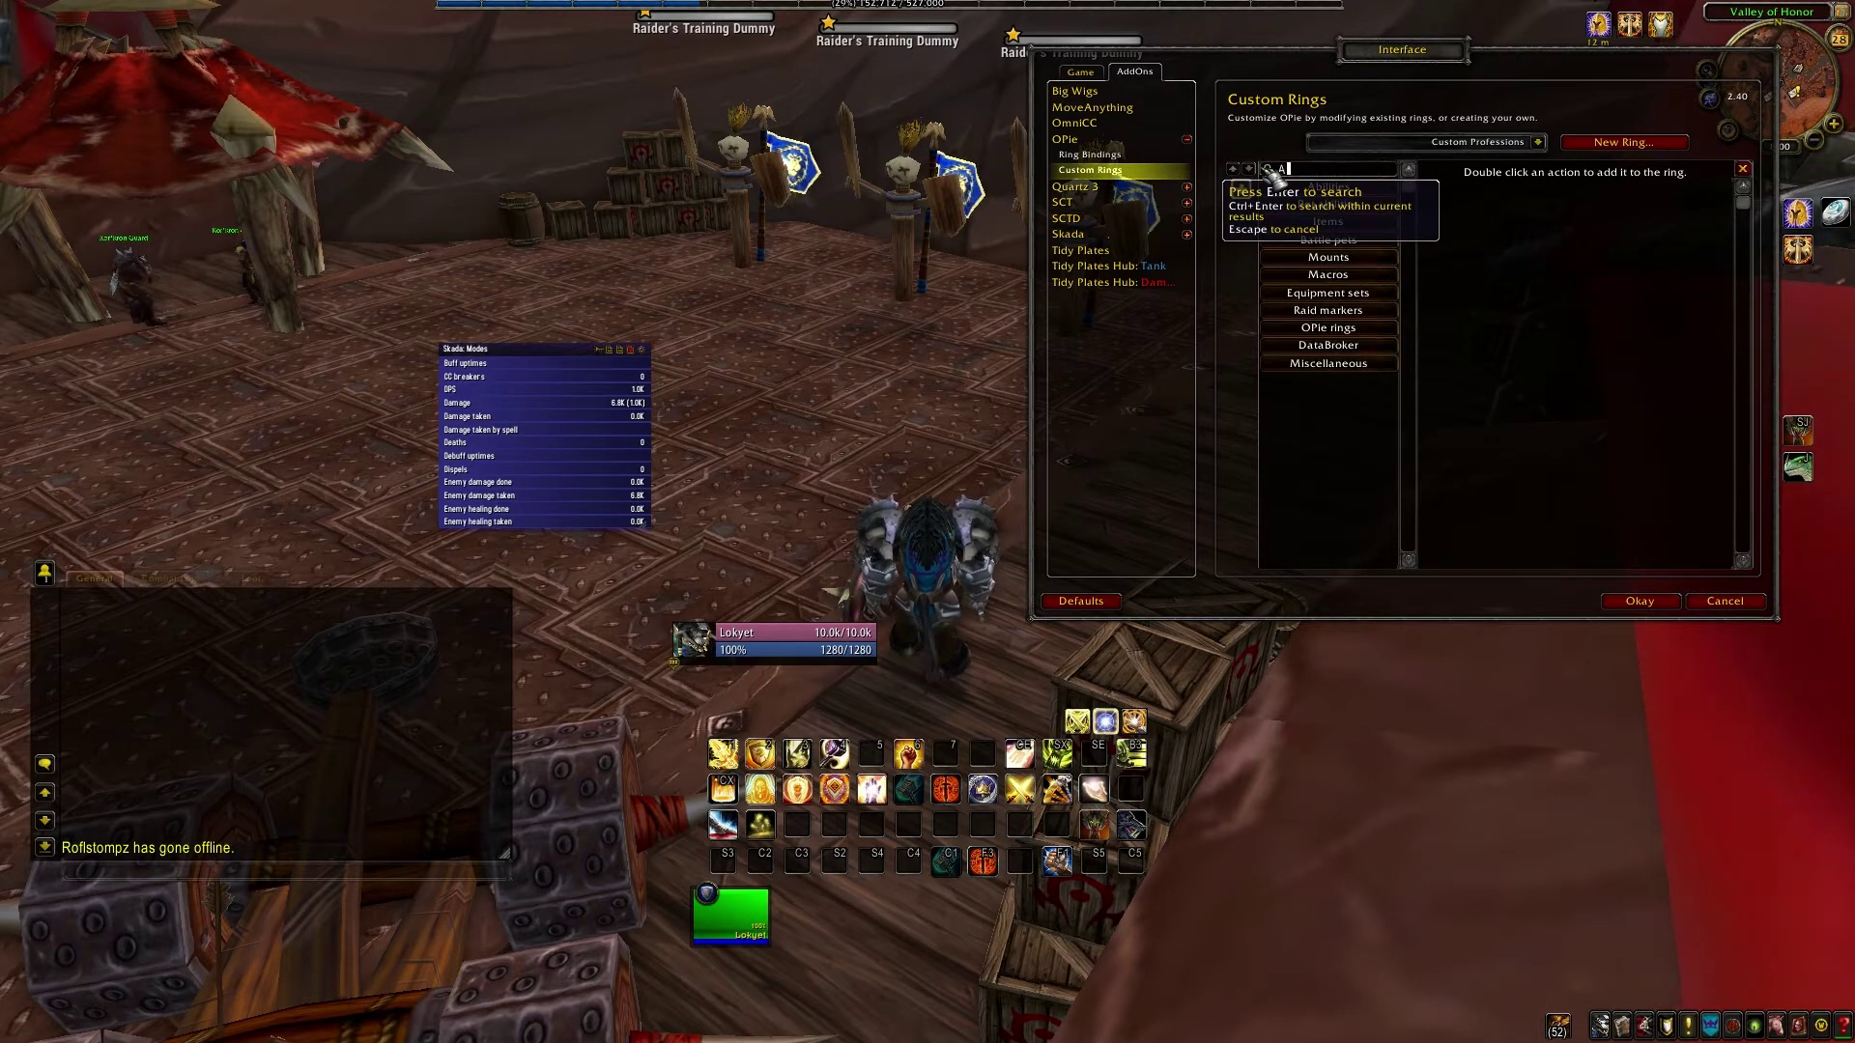
{"action": "type", "text": "y"}
{"action": "key", "text": "Return"}
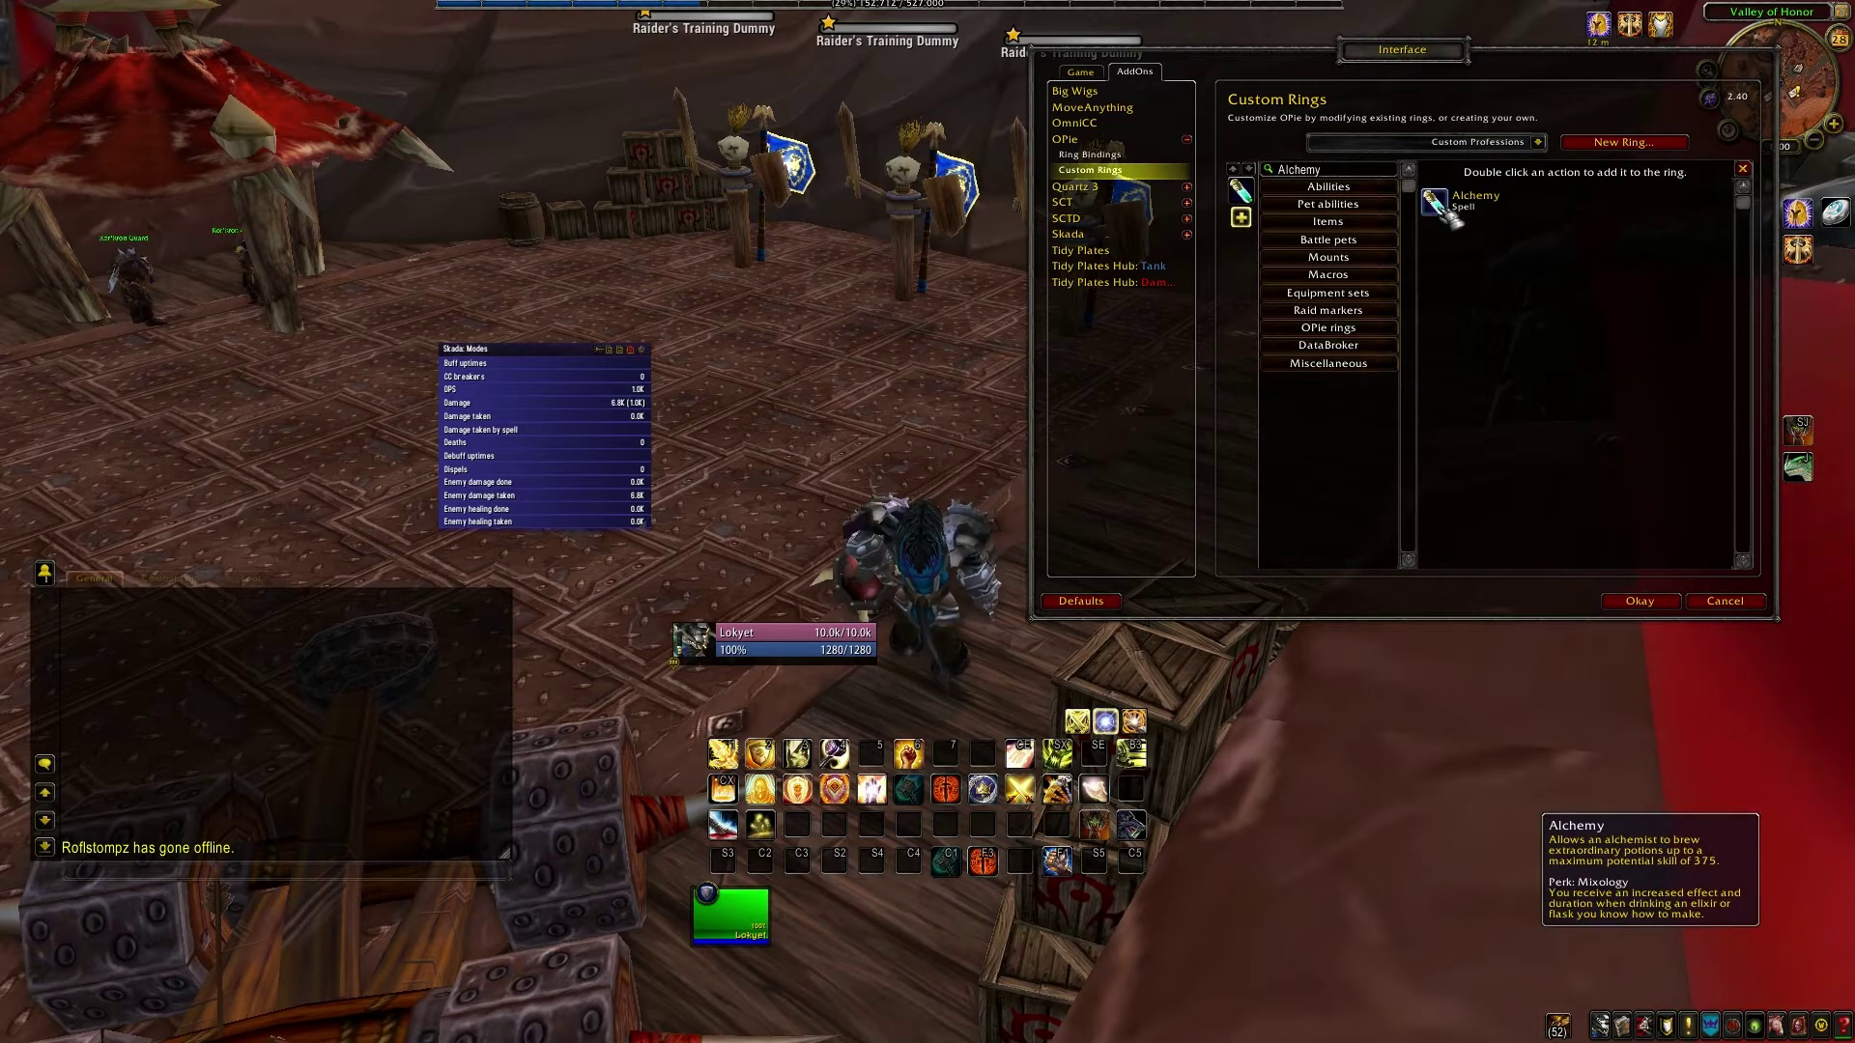
Test the Custom Professions ring by opening Alchemy from it, close the Alchemy window and accept the interface settings
{"action": "left_click_drag", "start_coordinate": [1454, 207], "coordinate": [916, 274]}
{"action": "left_click", "coordinate": [906, 261]}
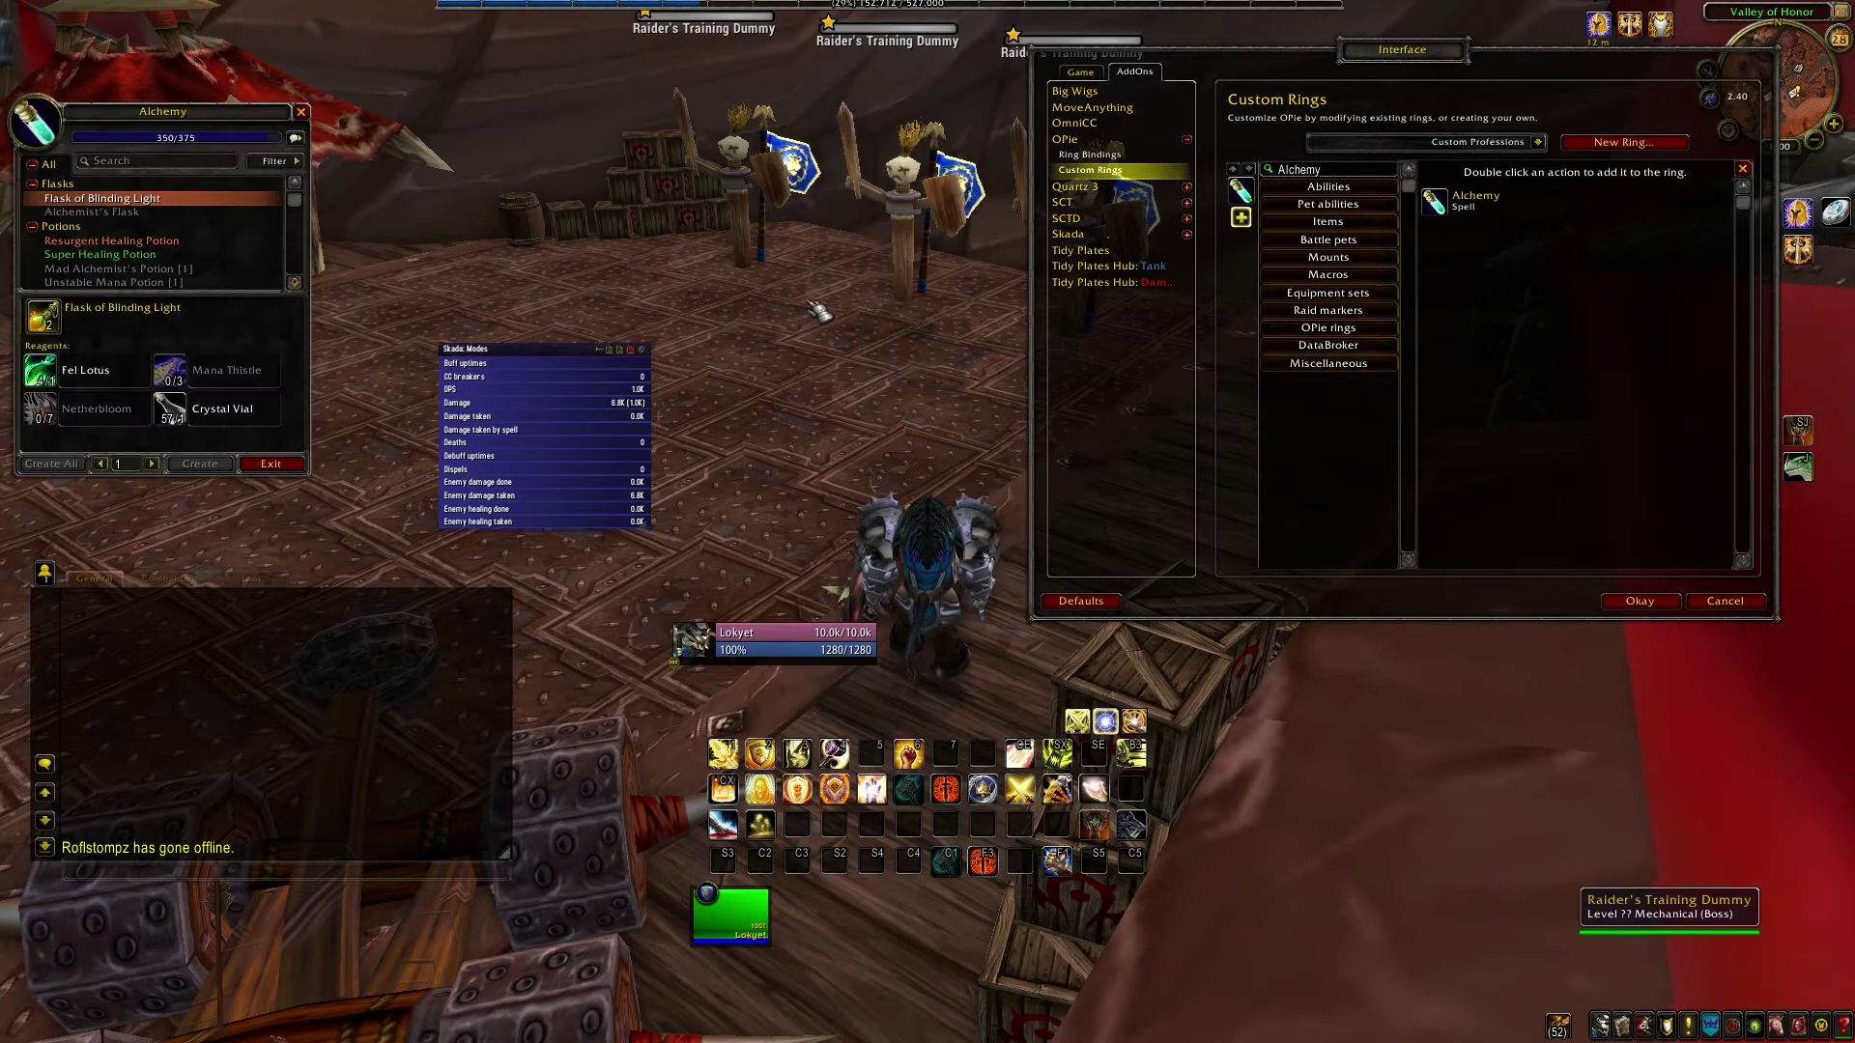
{"action": "left_click", "coordinate": [301, 111]}
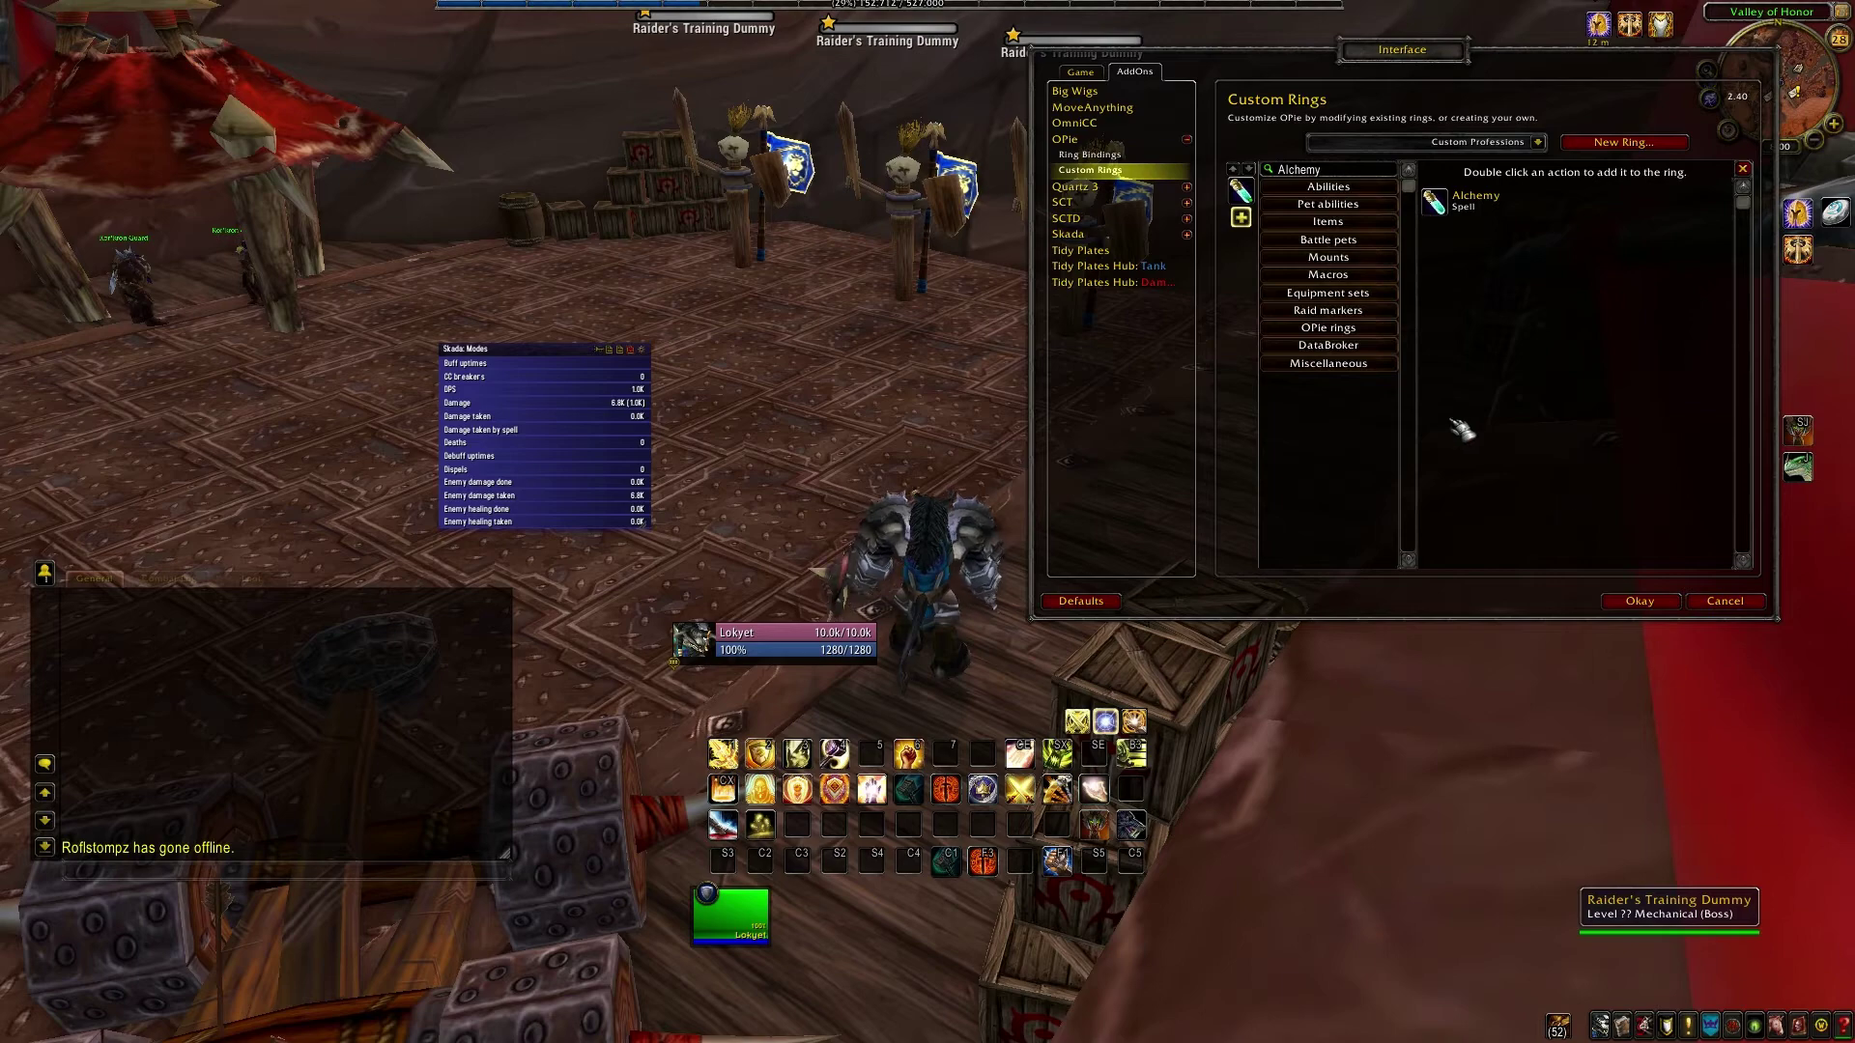
{"action": "left_click", "coordinate": [1632, 601]}
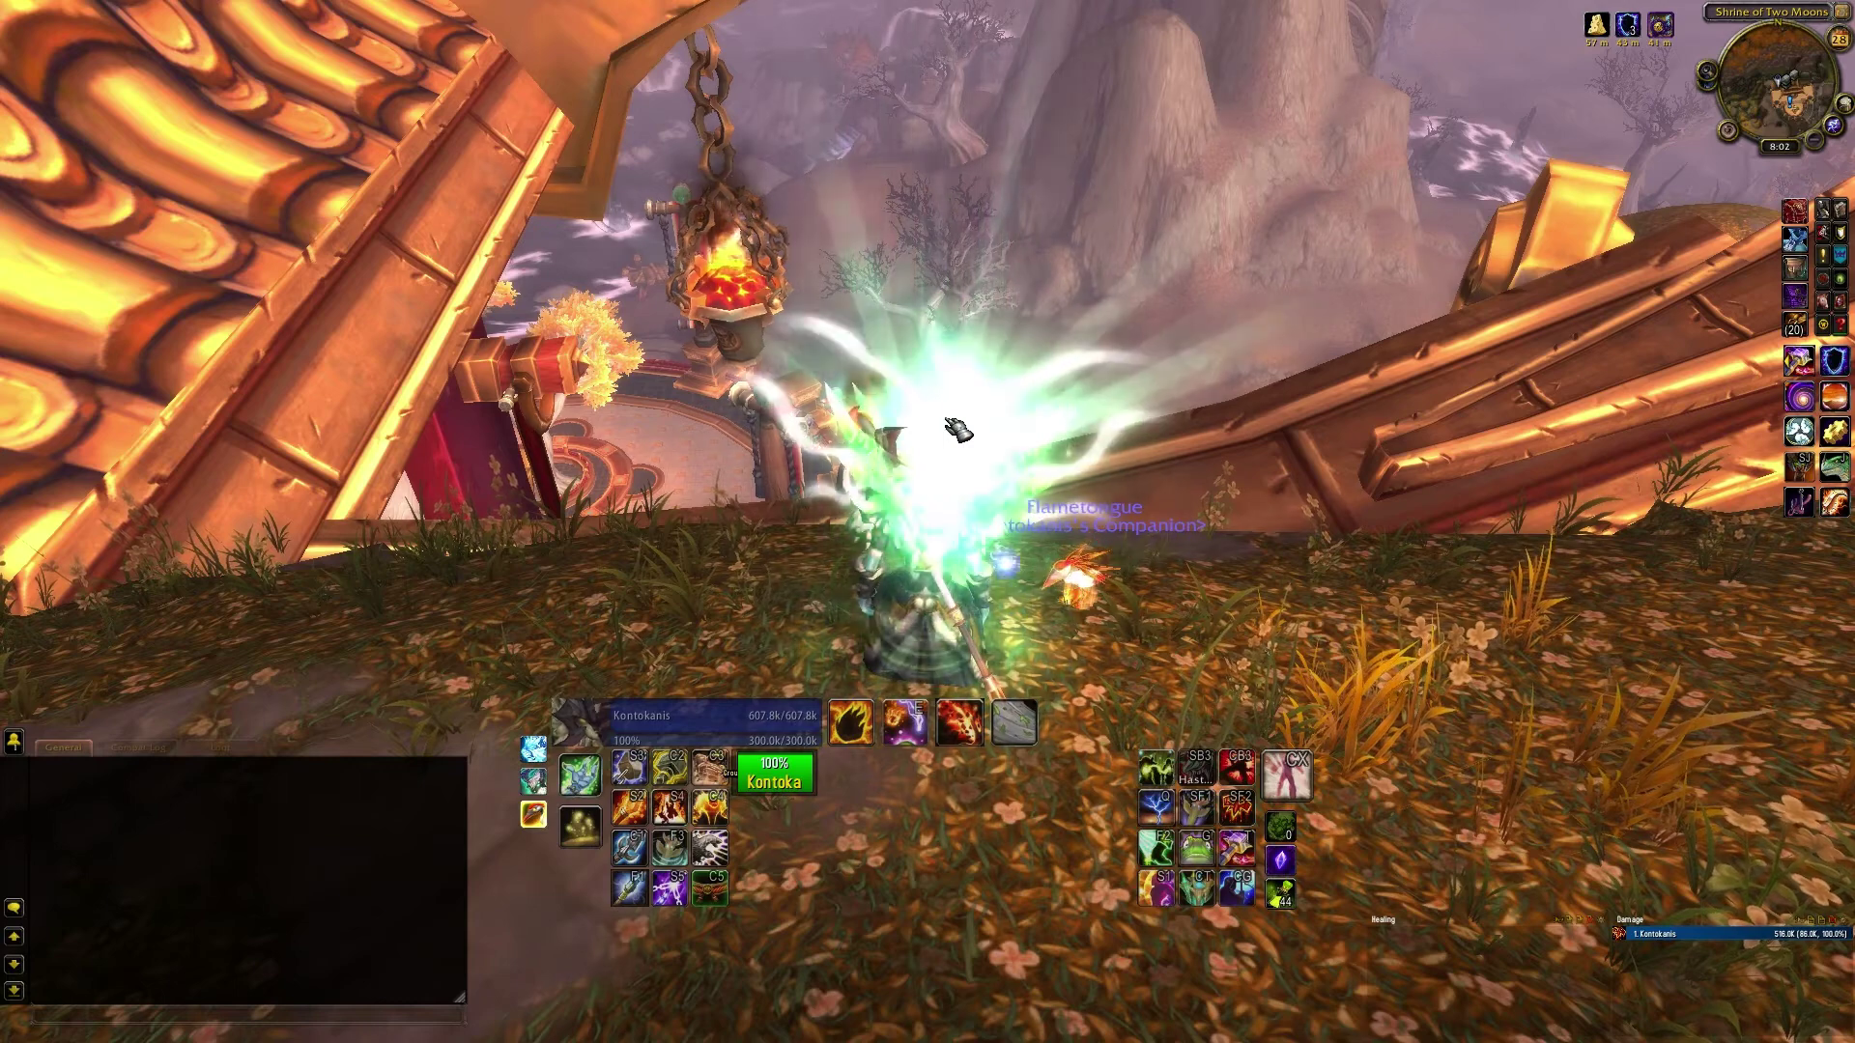
Bring up the OPie options with its slash command and create an empty custom ring named Custom Raiding
{"action": "key", "text": "slash"}
{"action": "type", "text": "opie"}
{"action": "key", "text": "Return"}
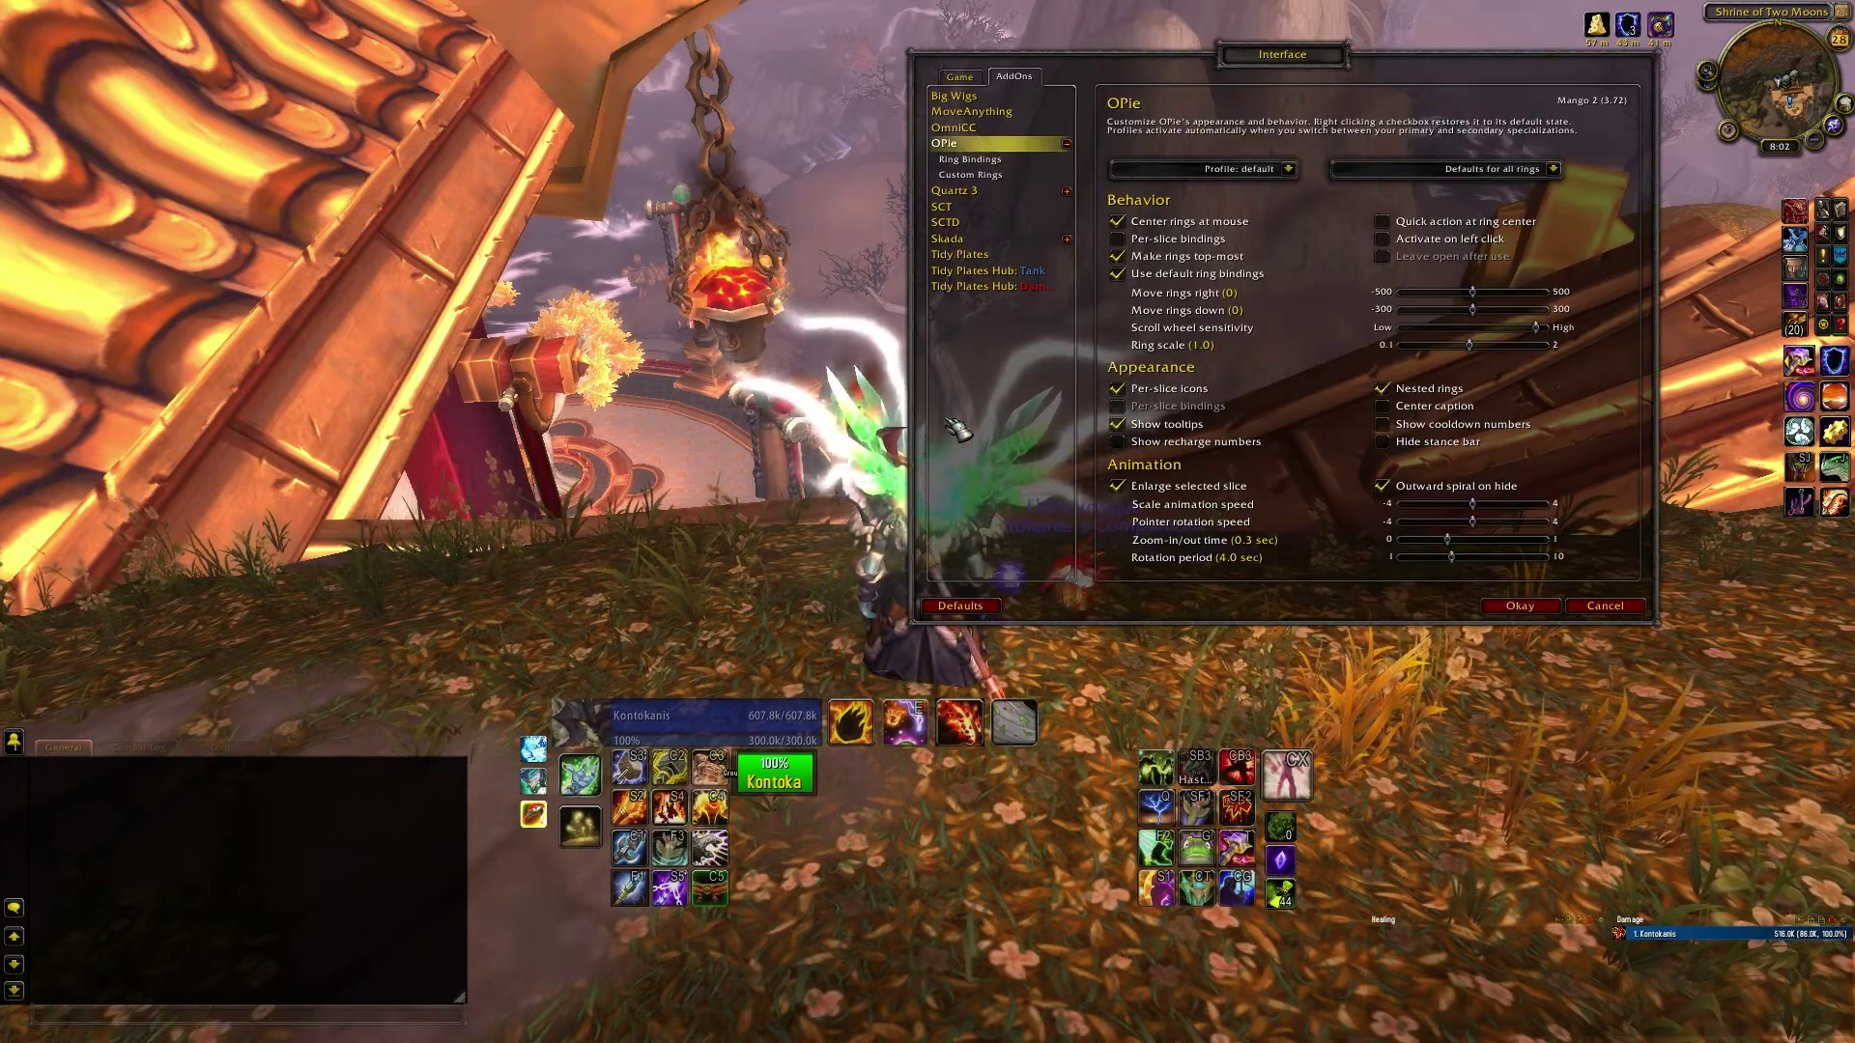
{"action": "left_click", "coordinate": [970, 175]}
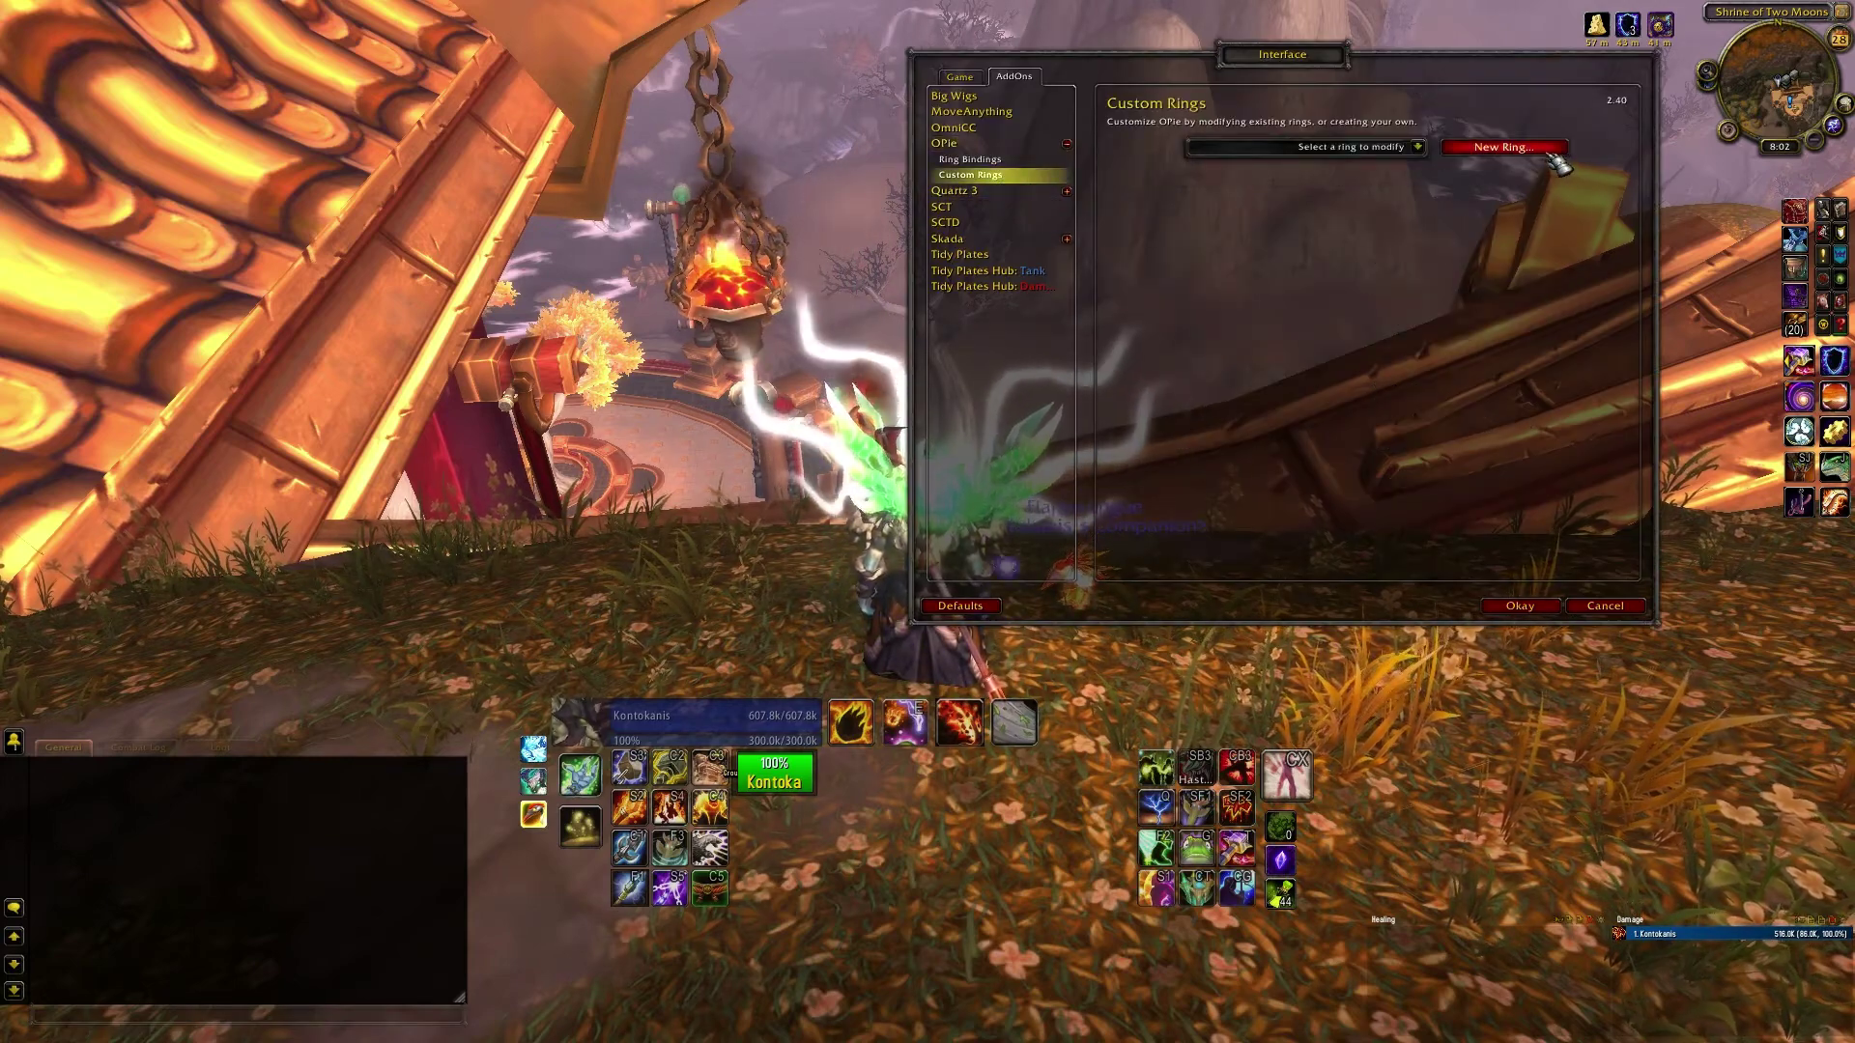
{"action": "left_click", "coordinate": [1507, 147]}
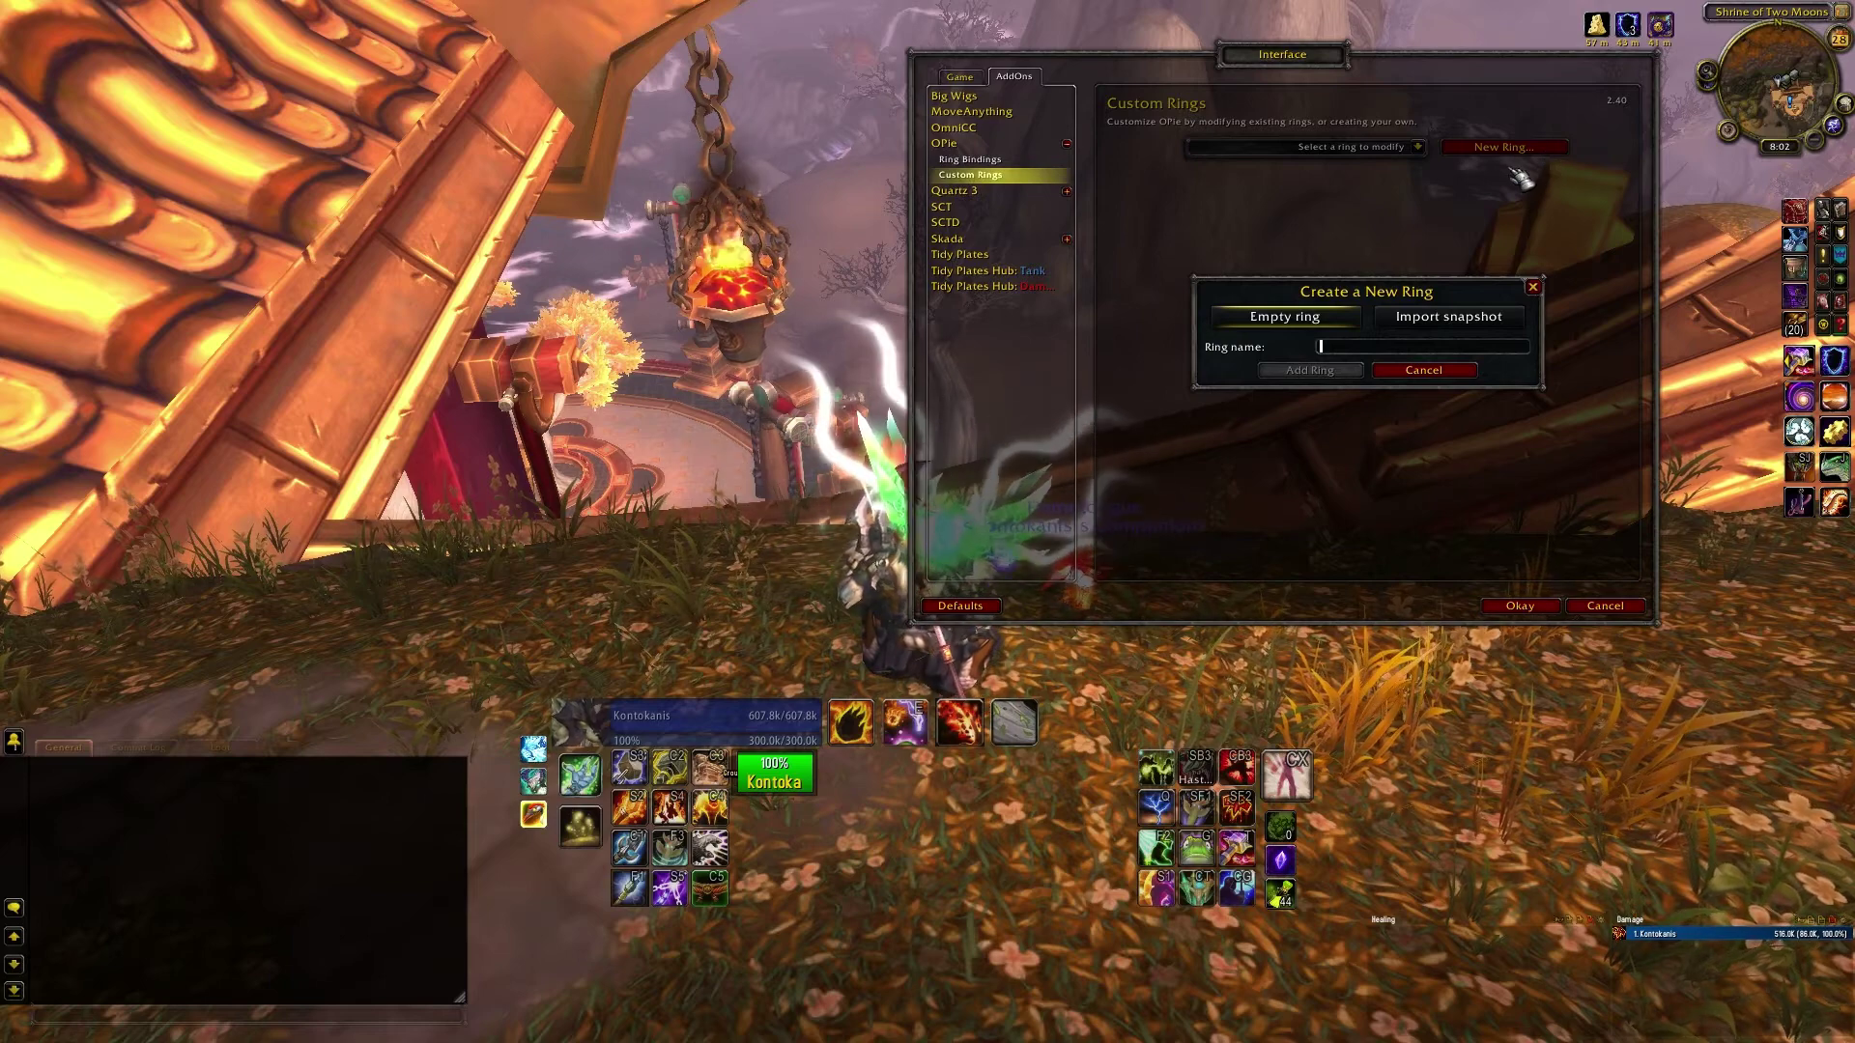
{"action": "type", "text": "Custom Raiding"}
{"action": "key", "text": "Return"}
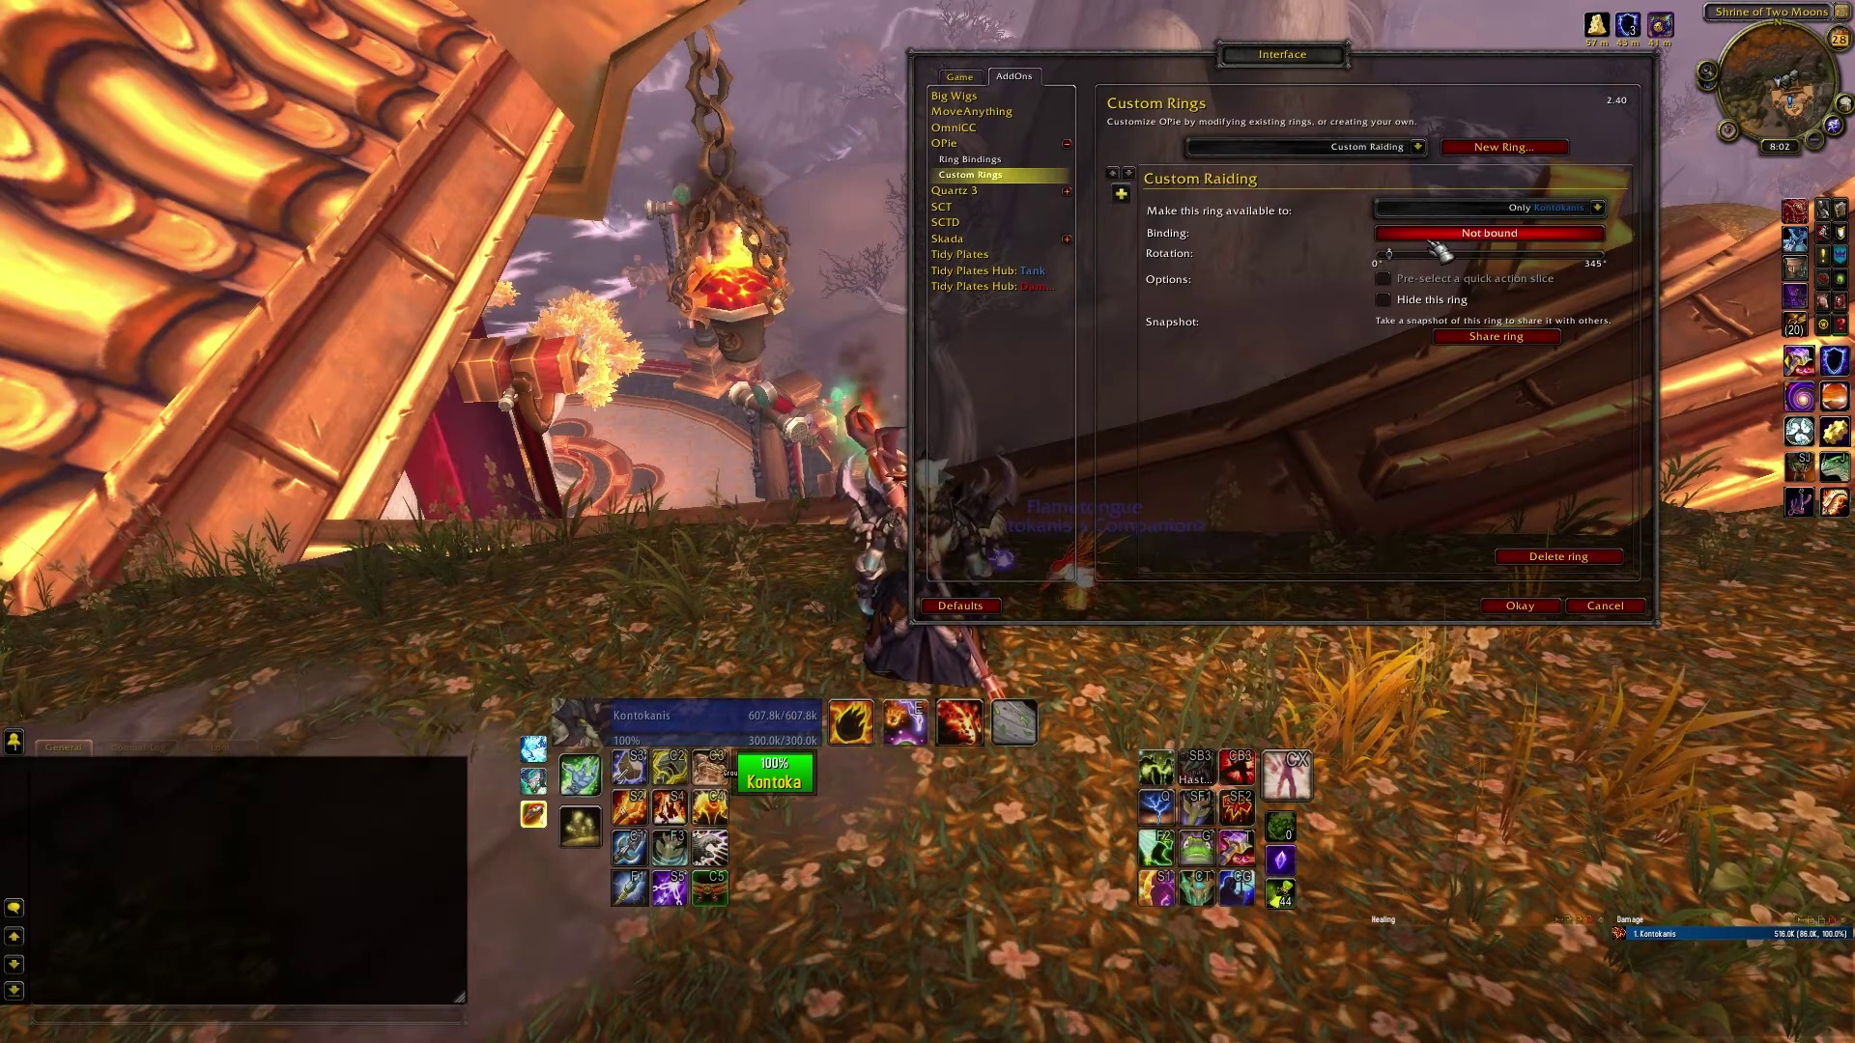
Add the Warm Sun flask, Crystal of Insanity, Jade Serpent potion, two Pandaren Treasure items and Flippable Table to Custom Raiding and use the table from the ring
{"action": "left_click", "coordinate": [1121, 193]}
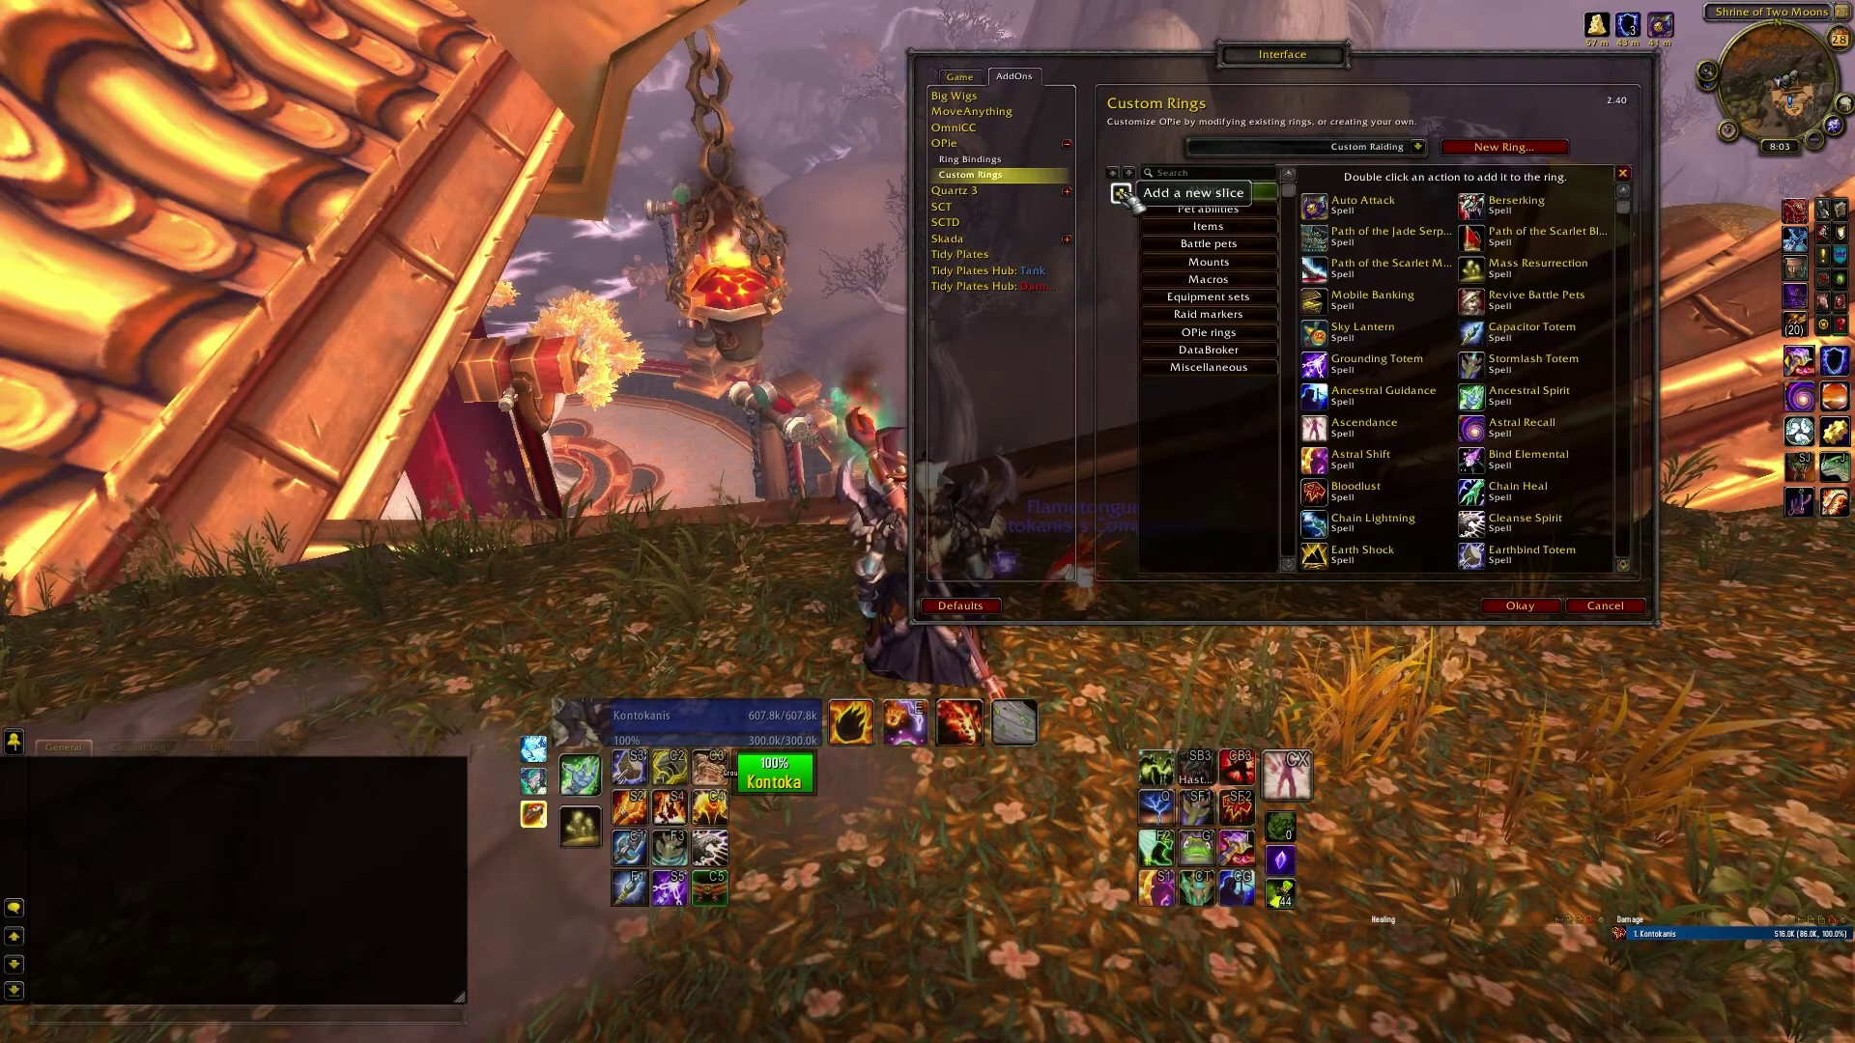
{"action": "left_click", "coordinate": [1209, 230]}
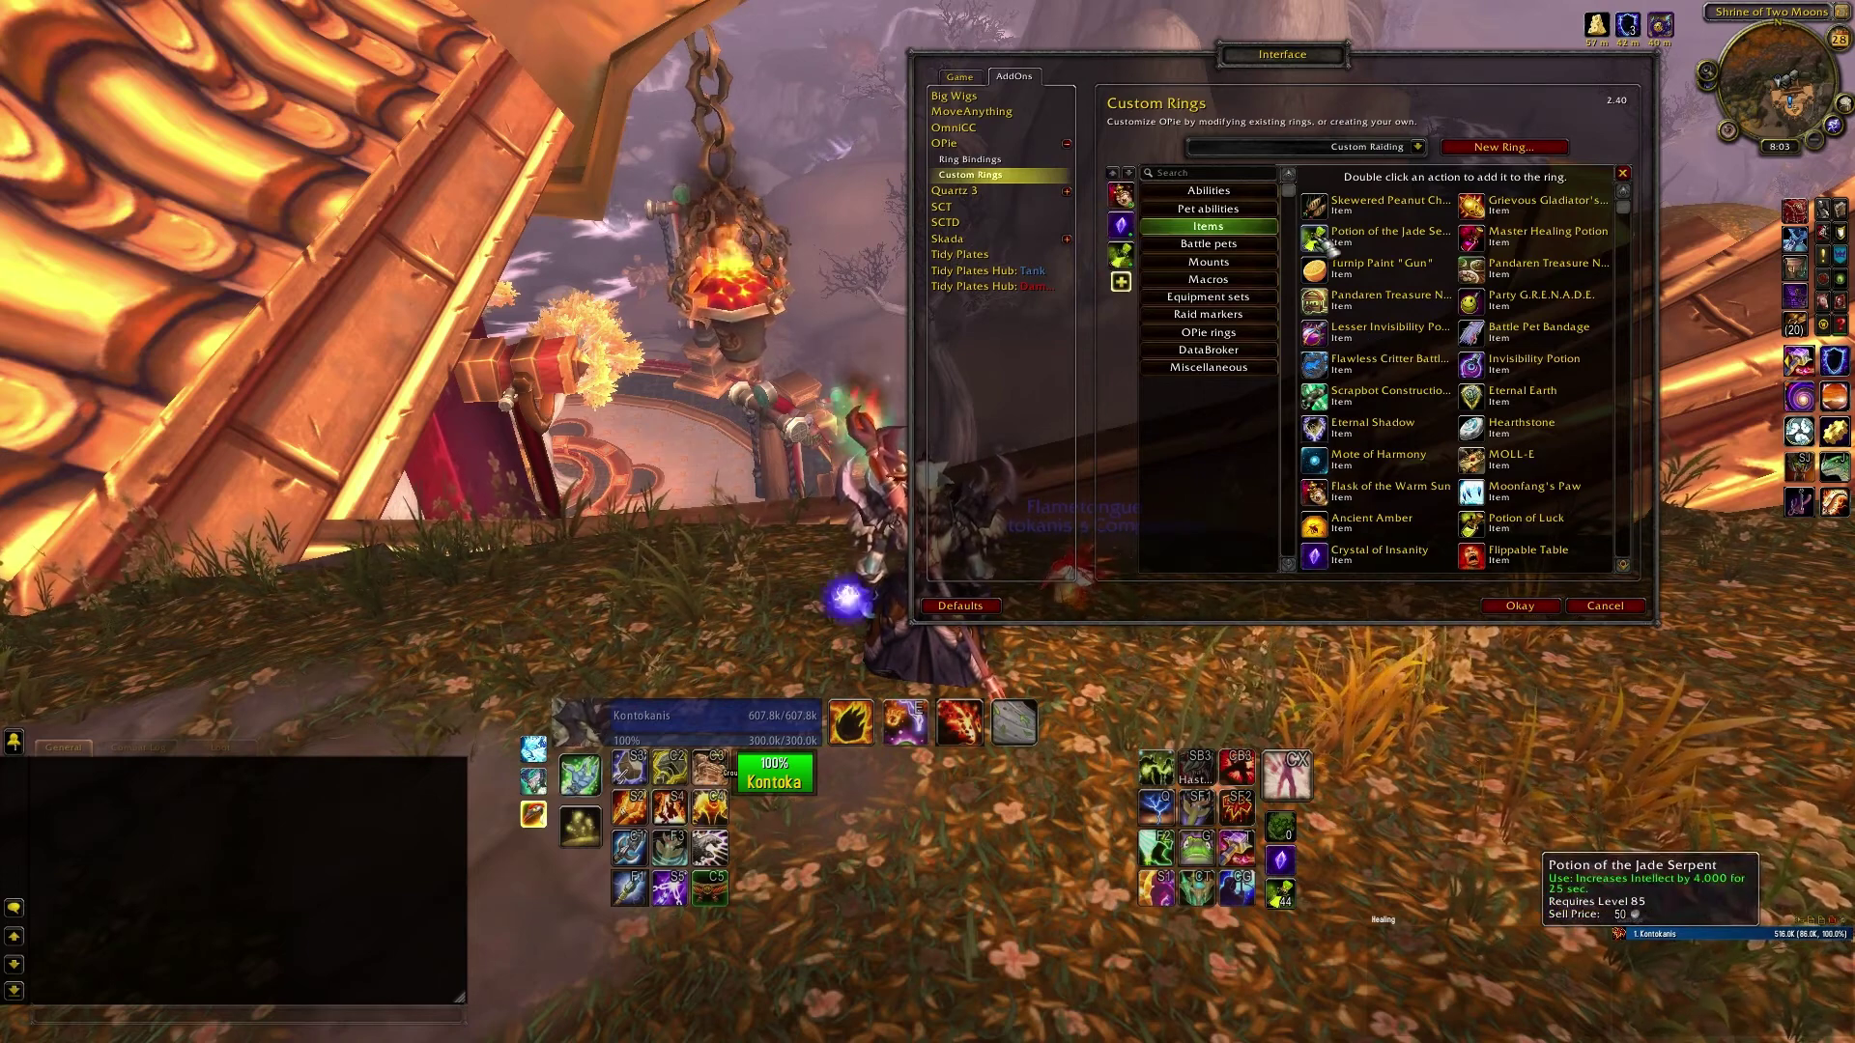
{"action": "double_click", "coordinate": [1318, 307]}
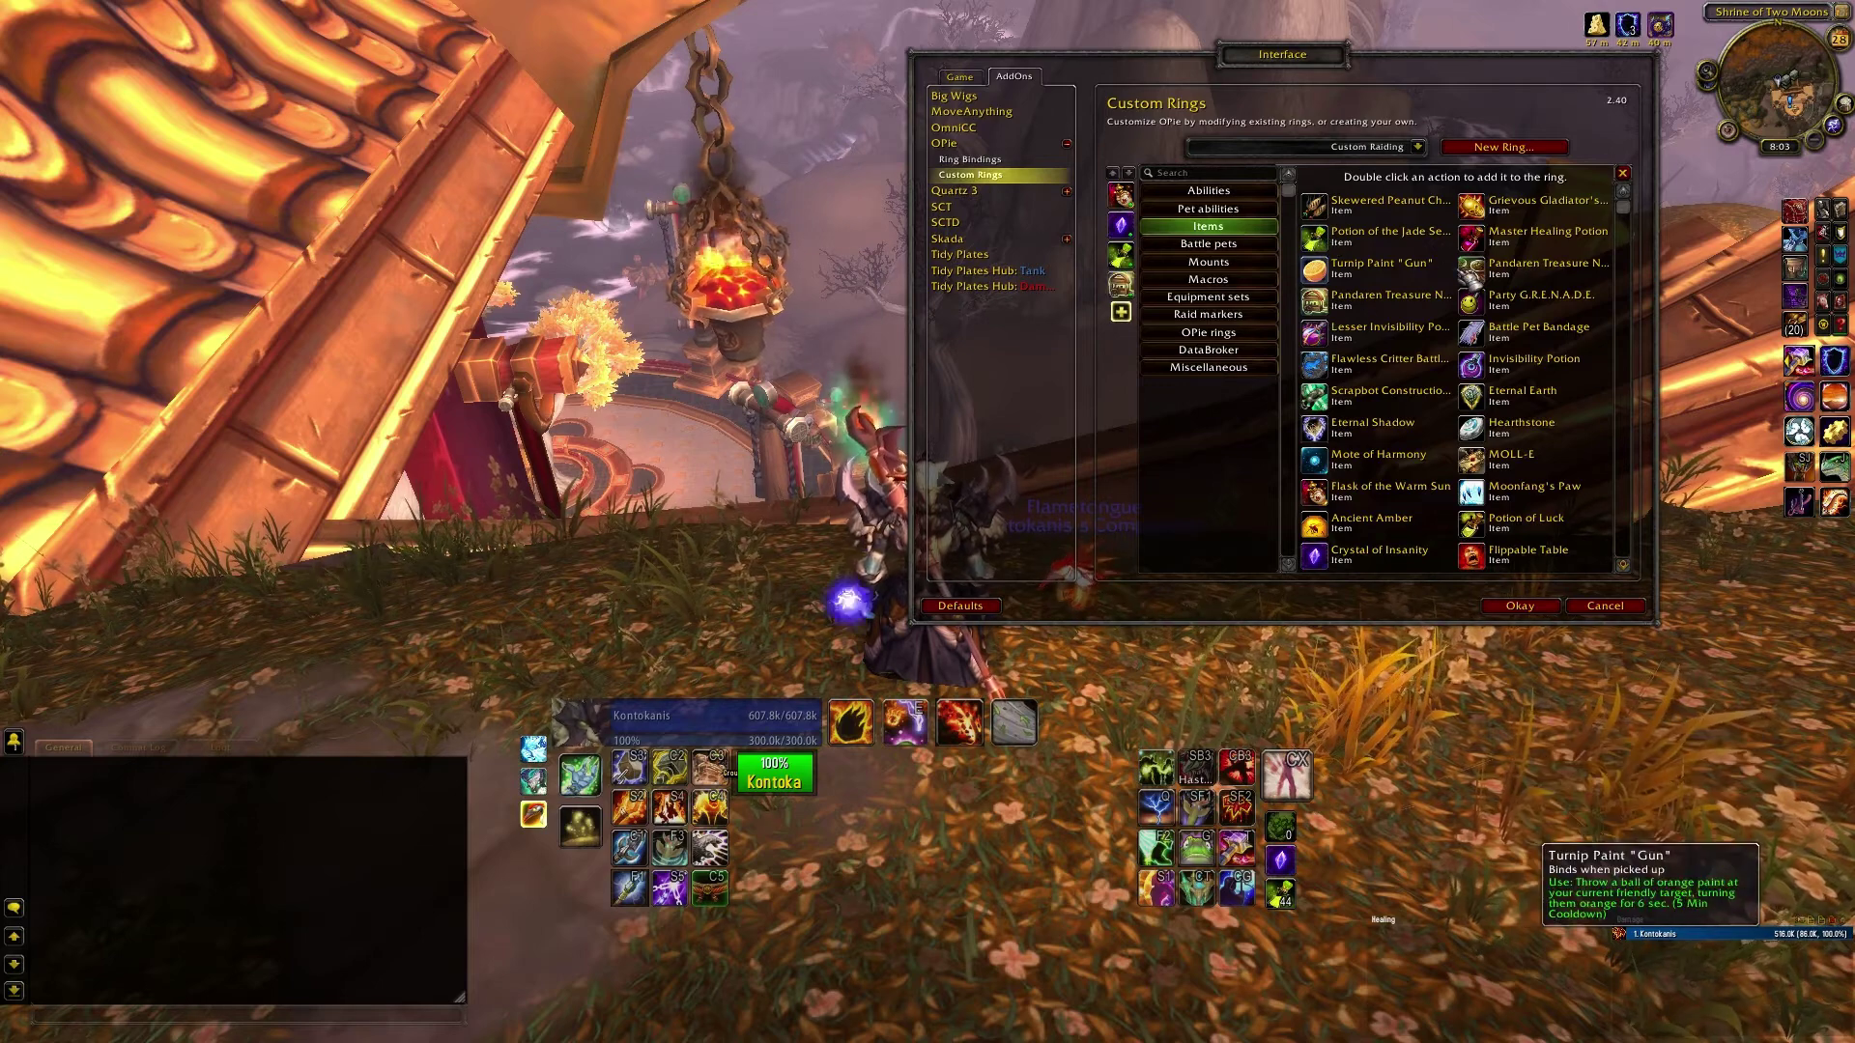
{"action": "double_click", "coordinate": [1470, 273]}
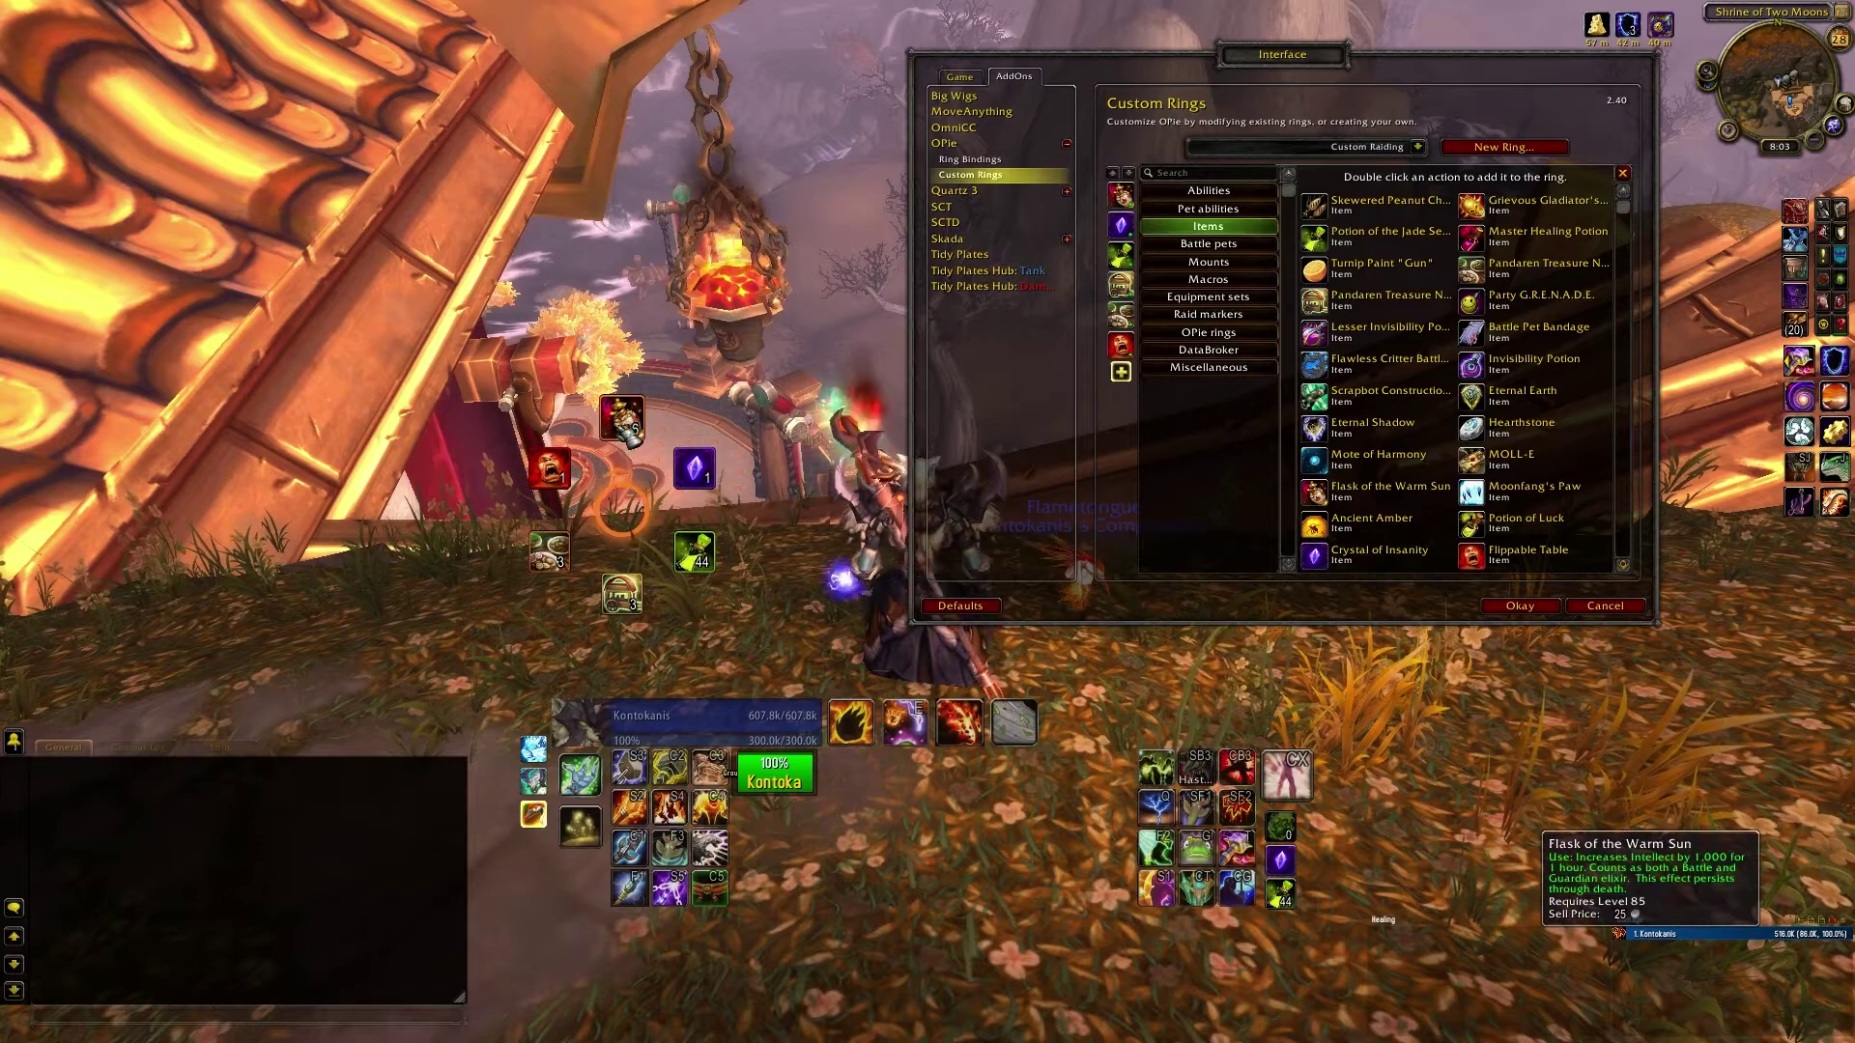
{"action": "left_click", "coordinate": [558, 458]}
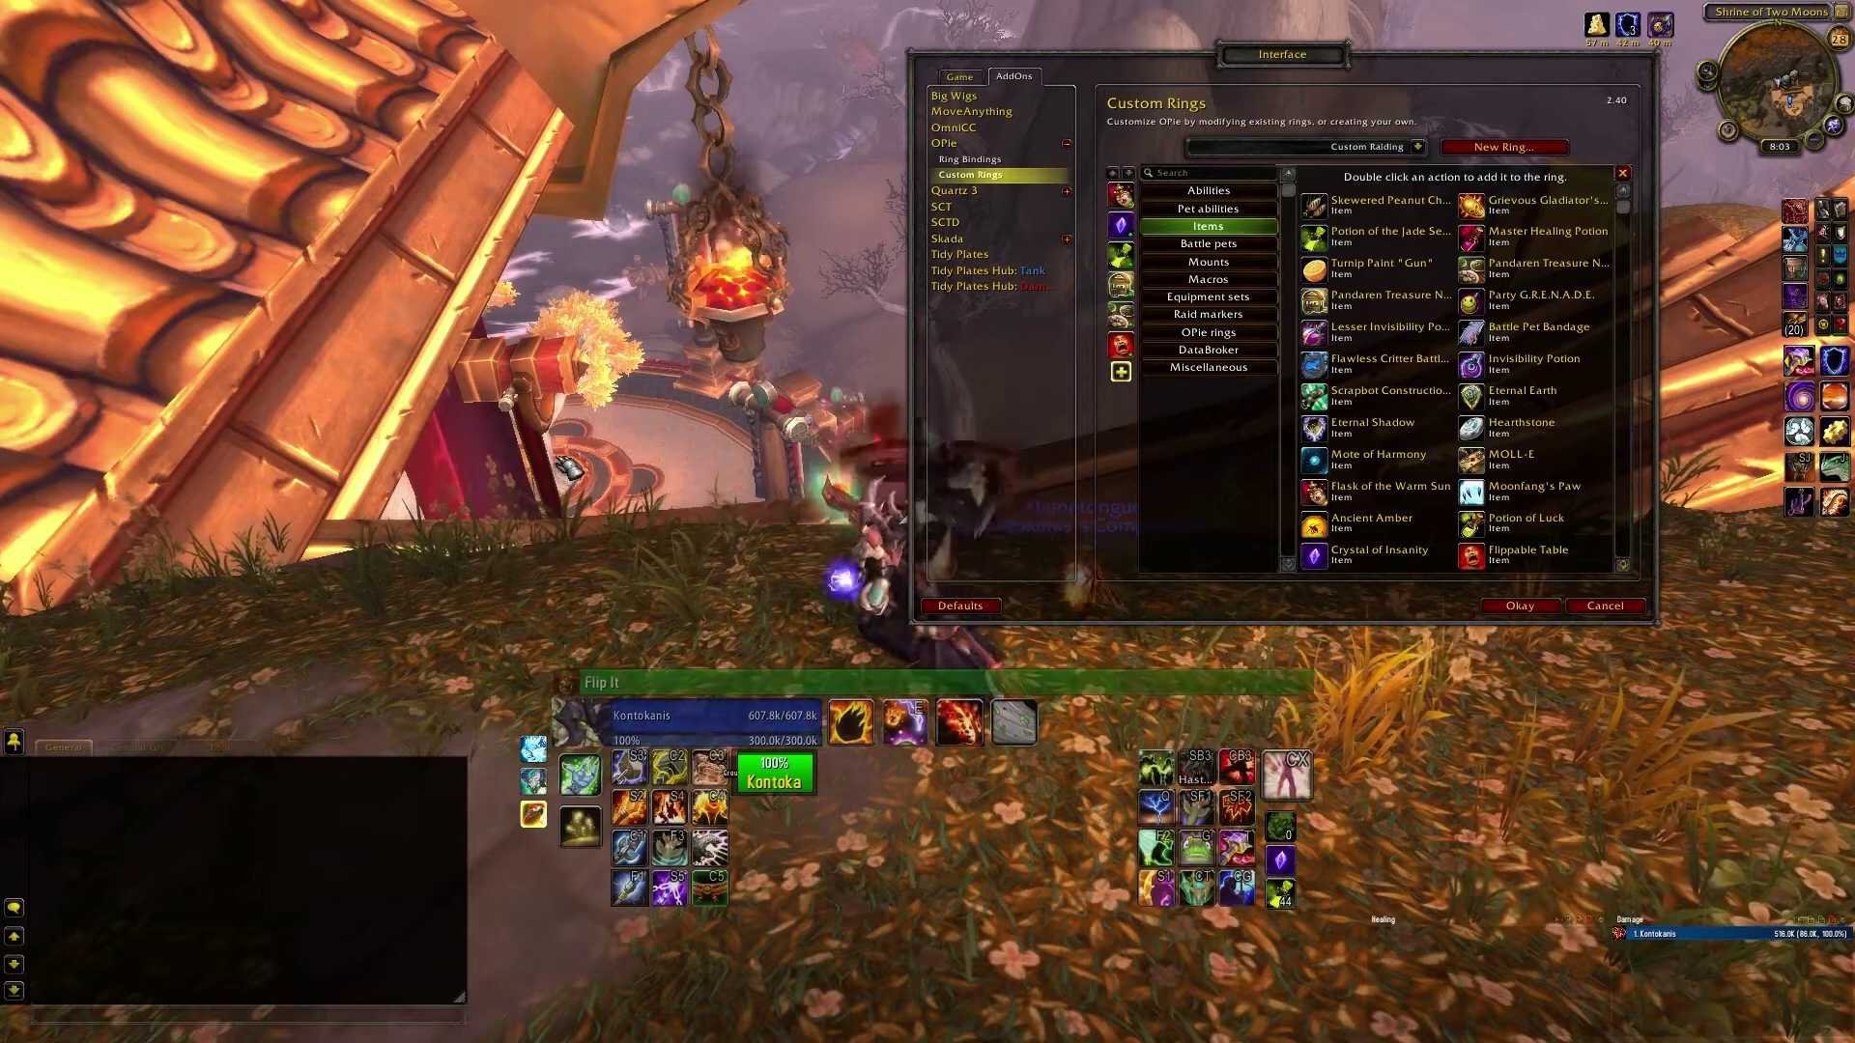
Look through the action categories that can be added to a ring, from battle pets and macros to raid markers, OPie rings and miscellaneous
{"action": "left_click", "coordinate": [1219, 245]}
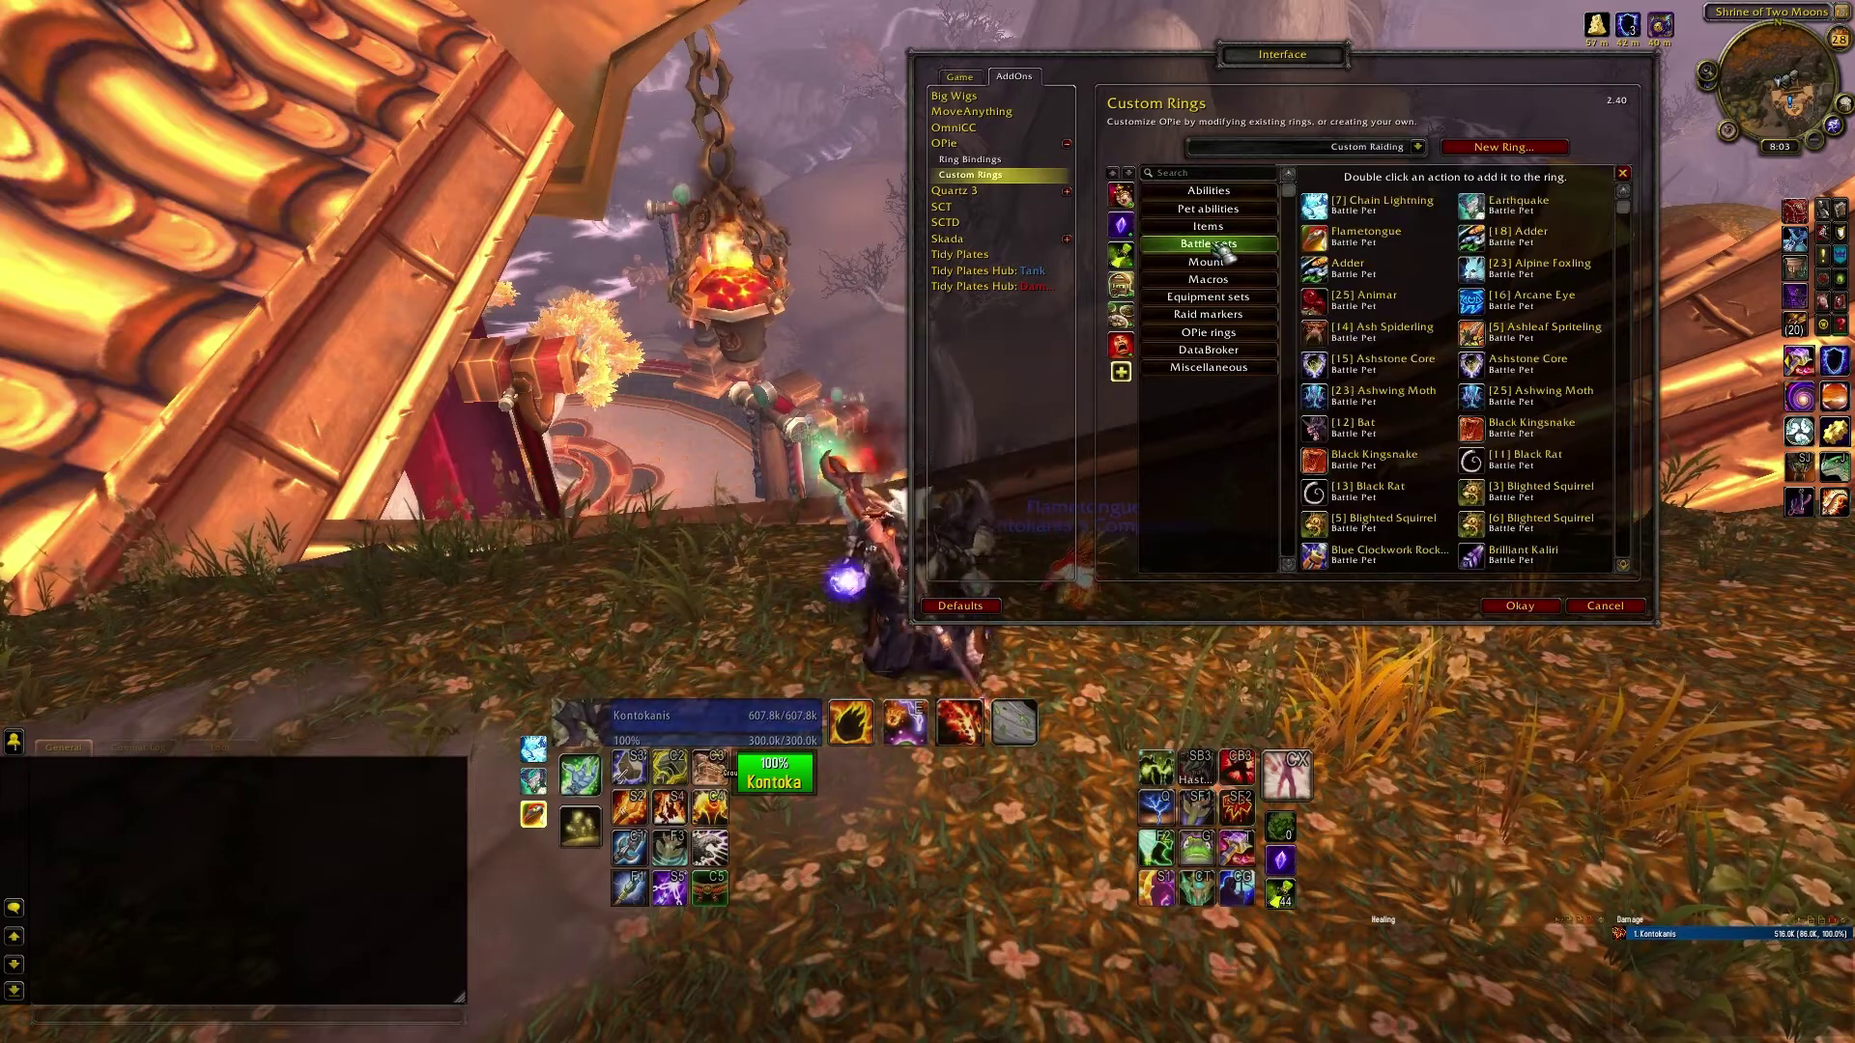
{"action": "left_click", "coordinate": [1208, 261]}
{"action": "left_click", "coordinate": [1207, 279]}
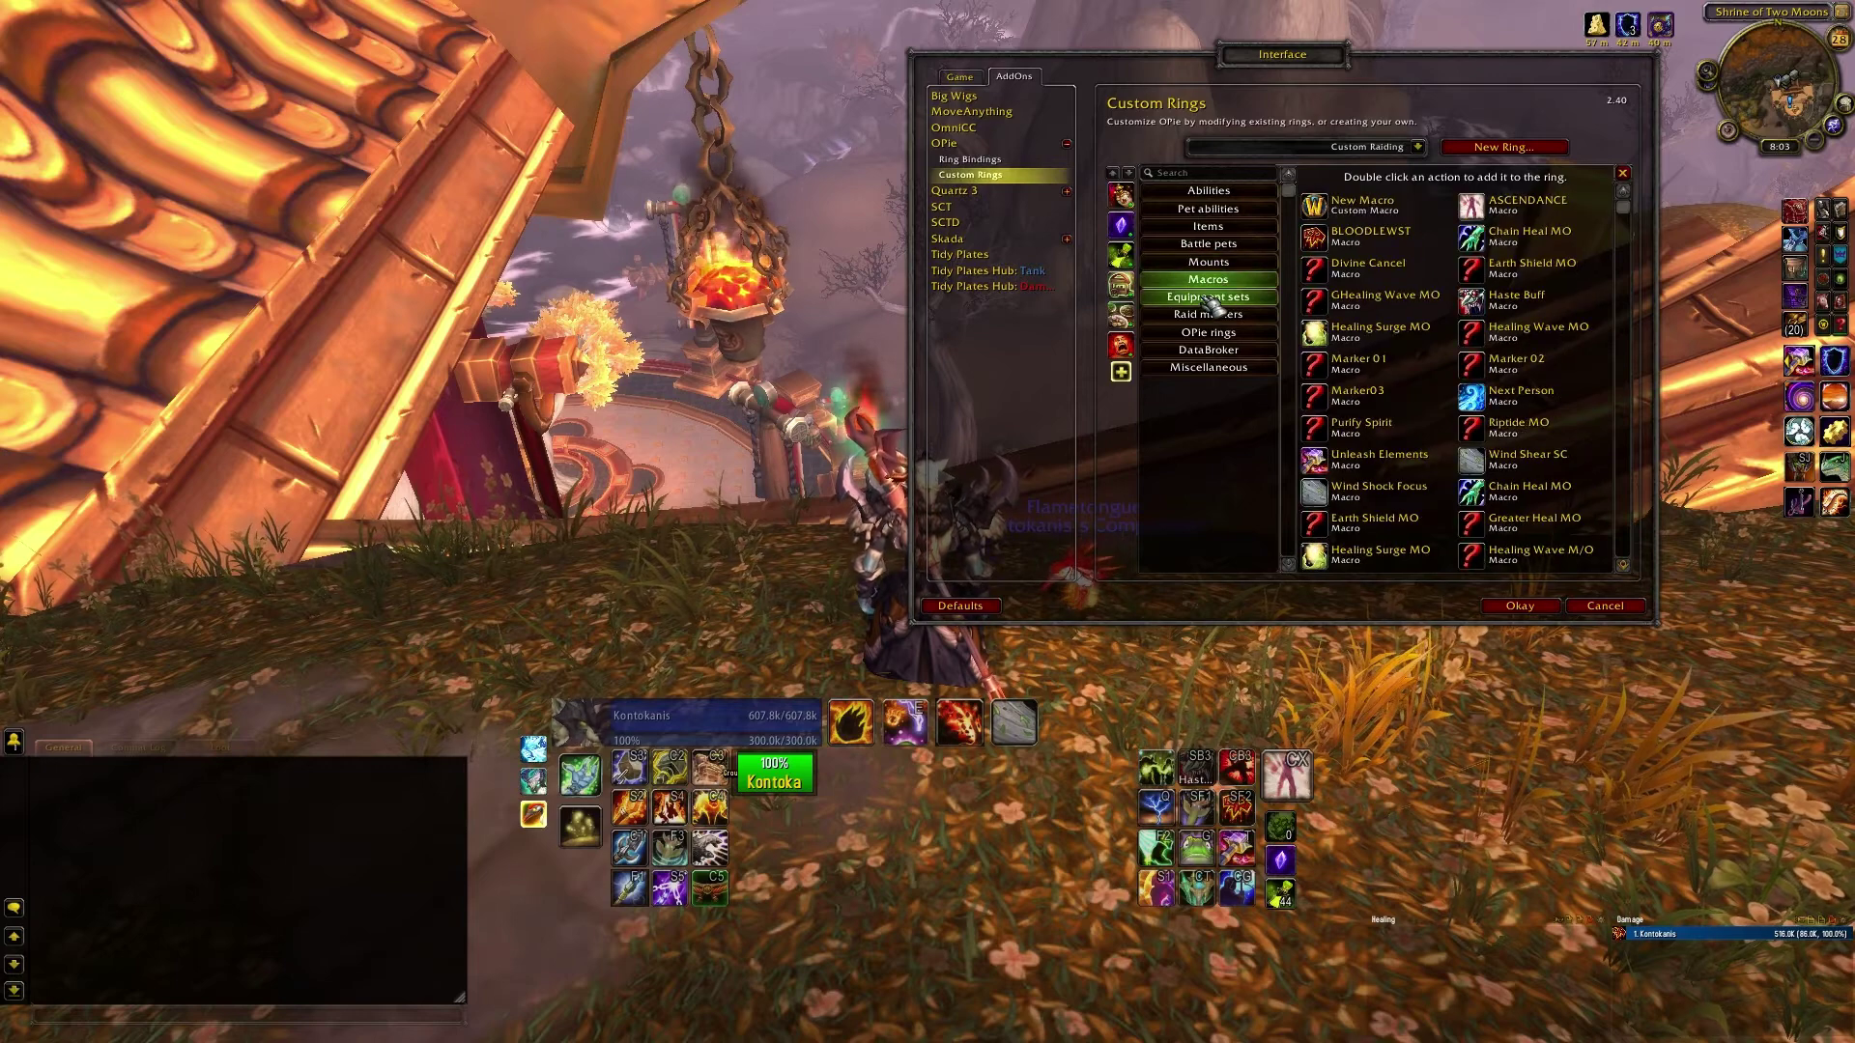
{"action": "left_click", "coordinate": [1208, 297]}
{"action": "left_click", "coordinate": [1208, 314]}
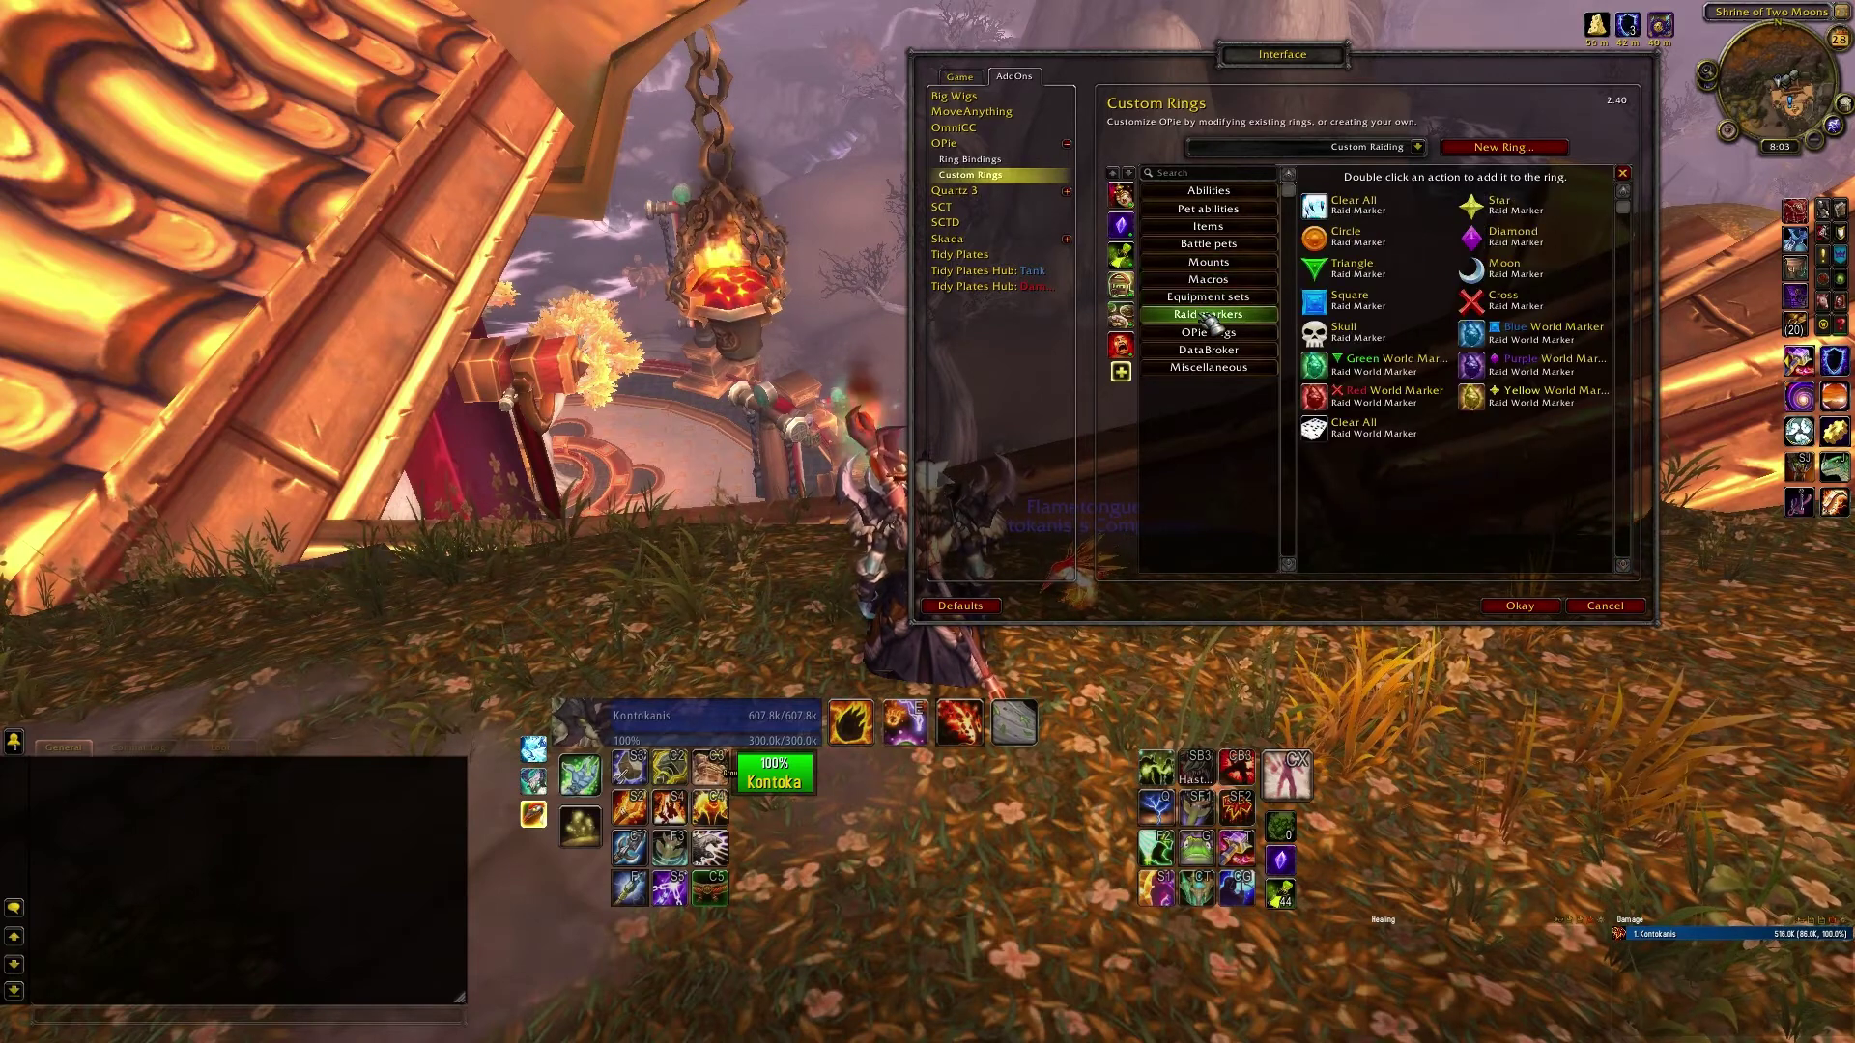
{"action": "left_click", "coordinate": [1209, 333]}
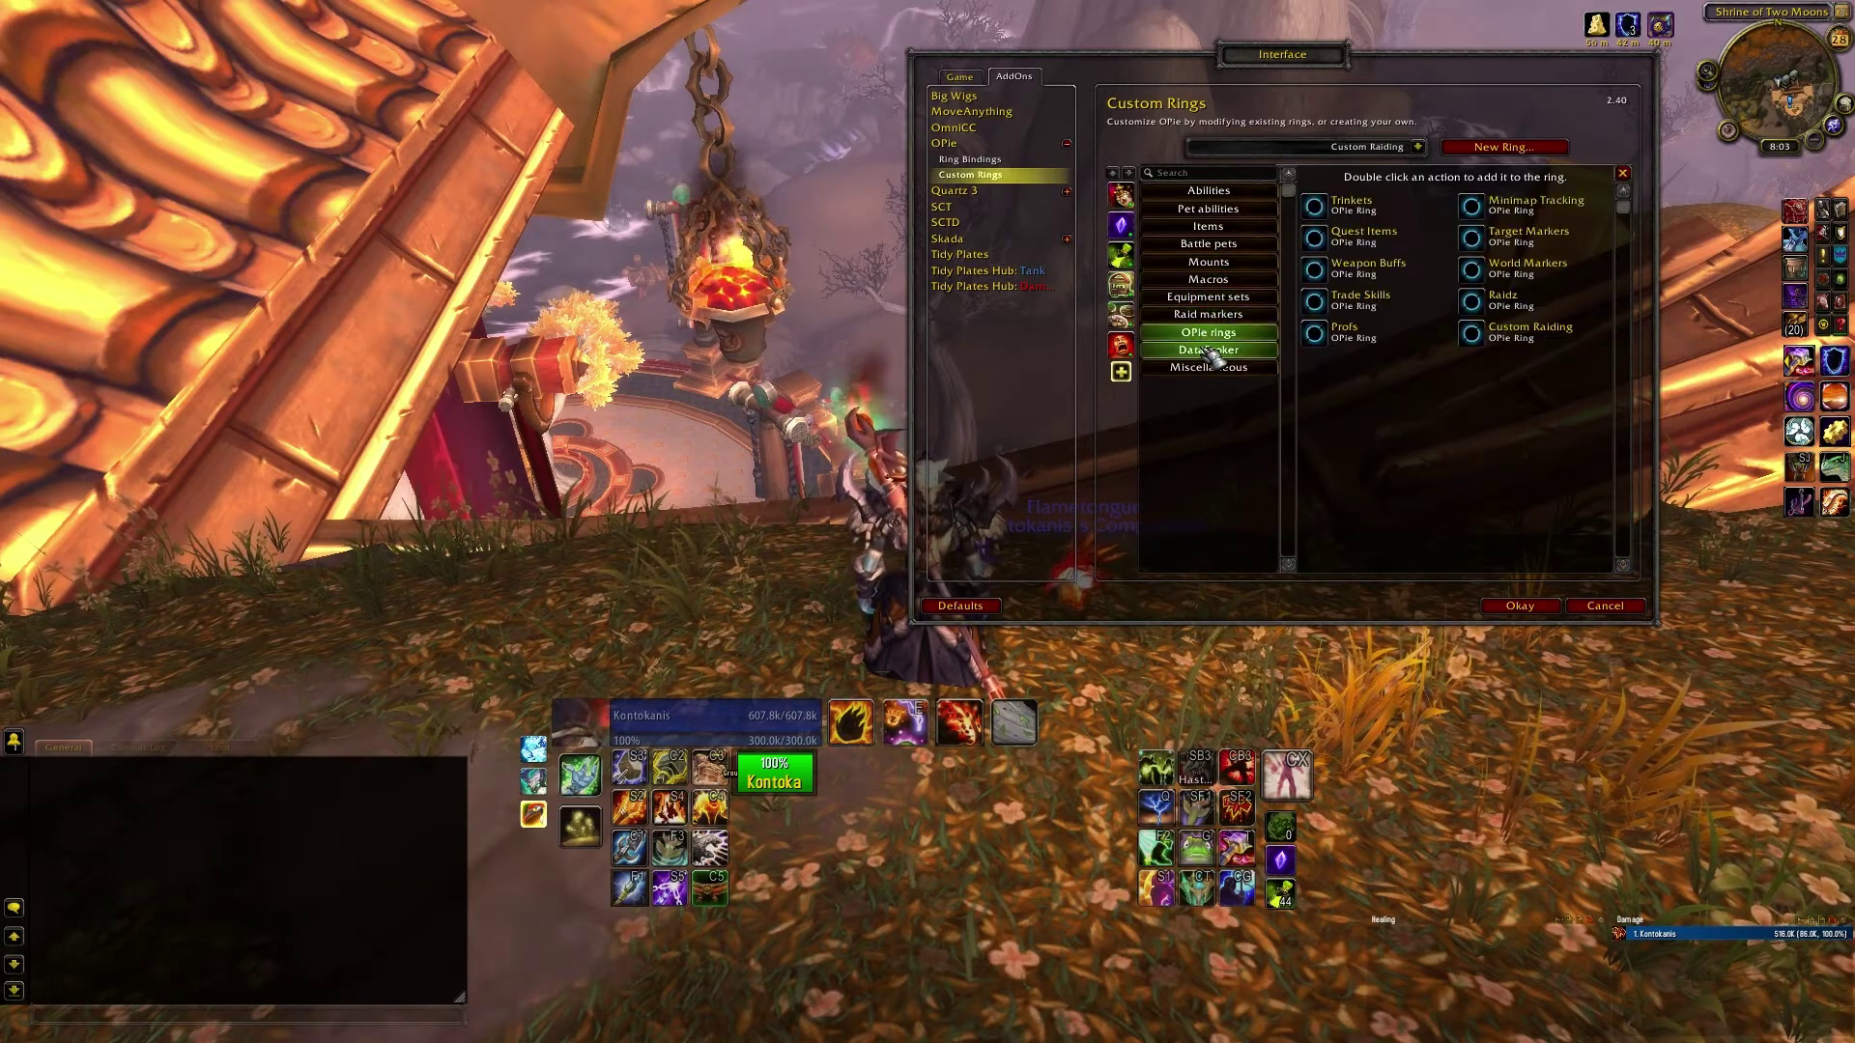
{"action": "left_click", "coordinate": [1210, 350]}
{"action": "left_click", "coordinate": [1209, 368]}
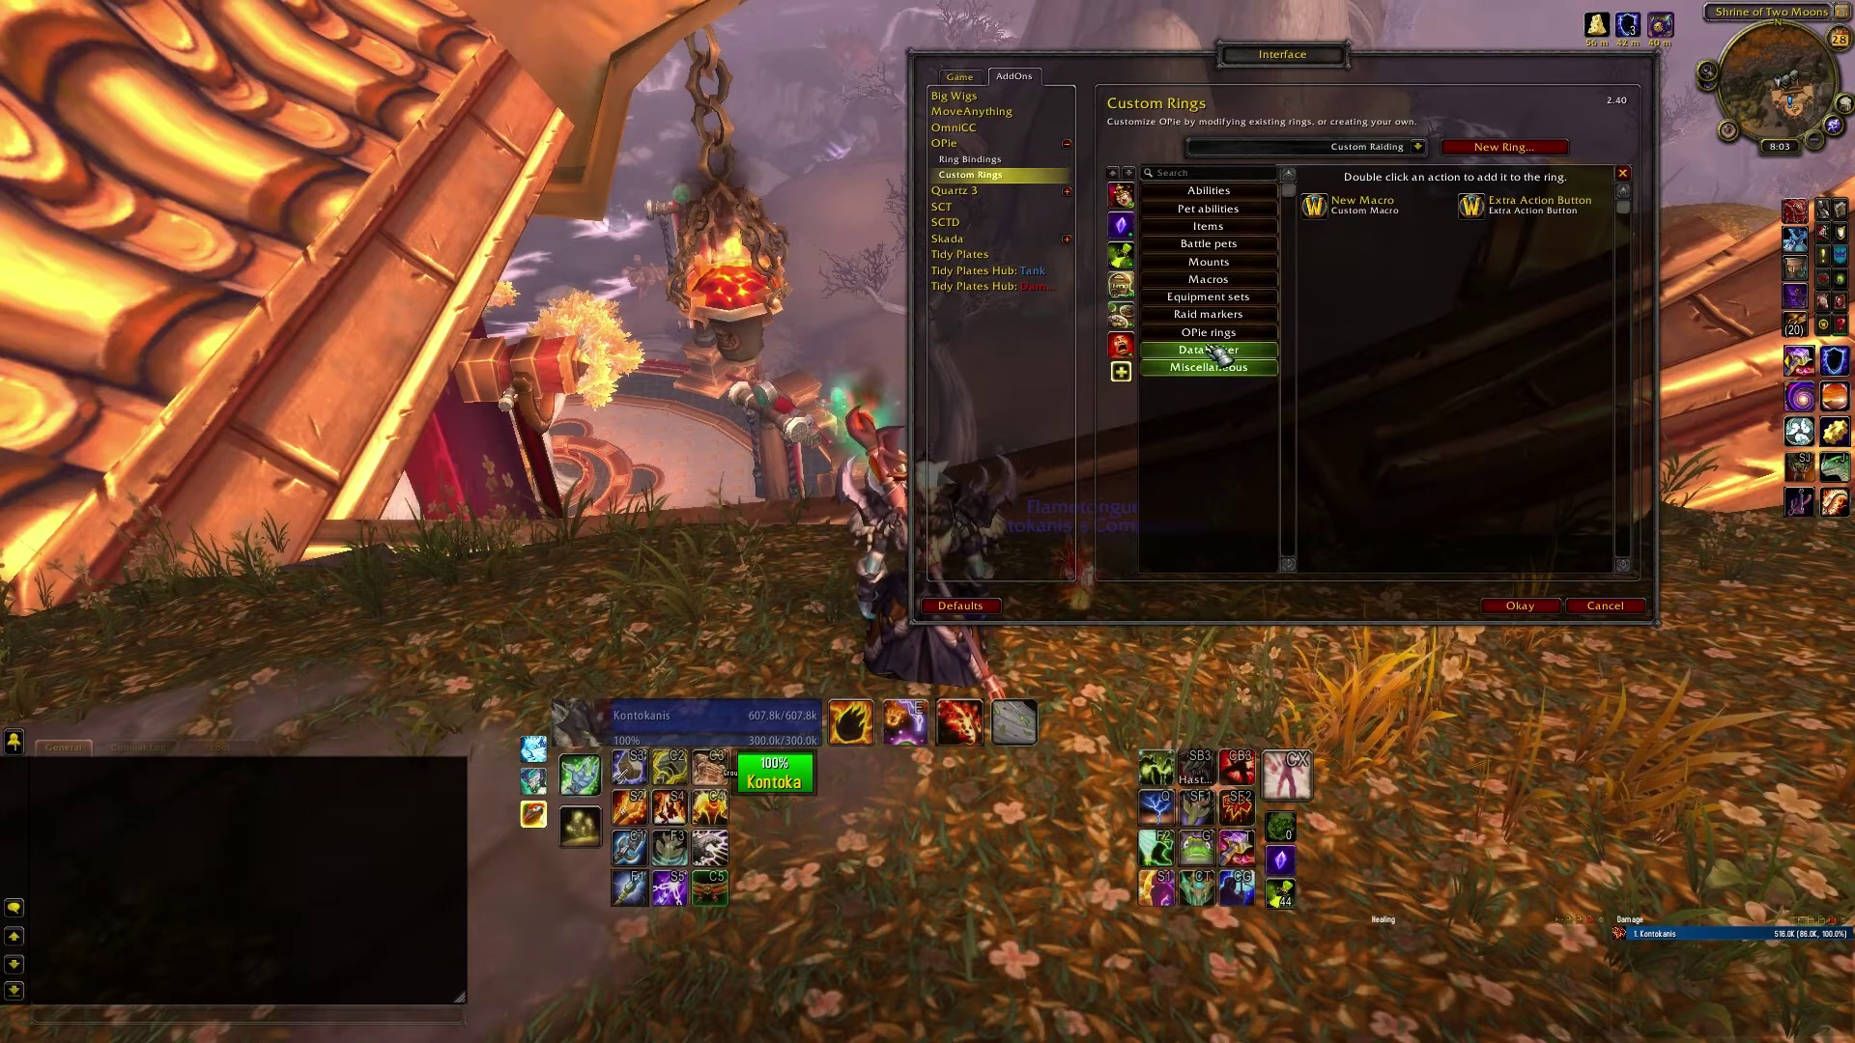
{"action": "left_click", "coordinate": [1219, 209]}
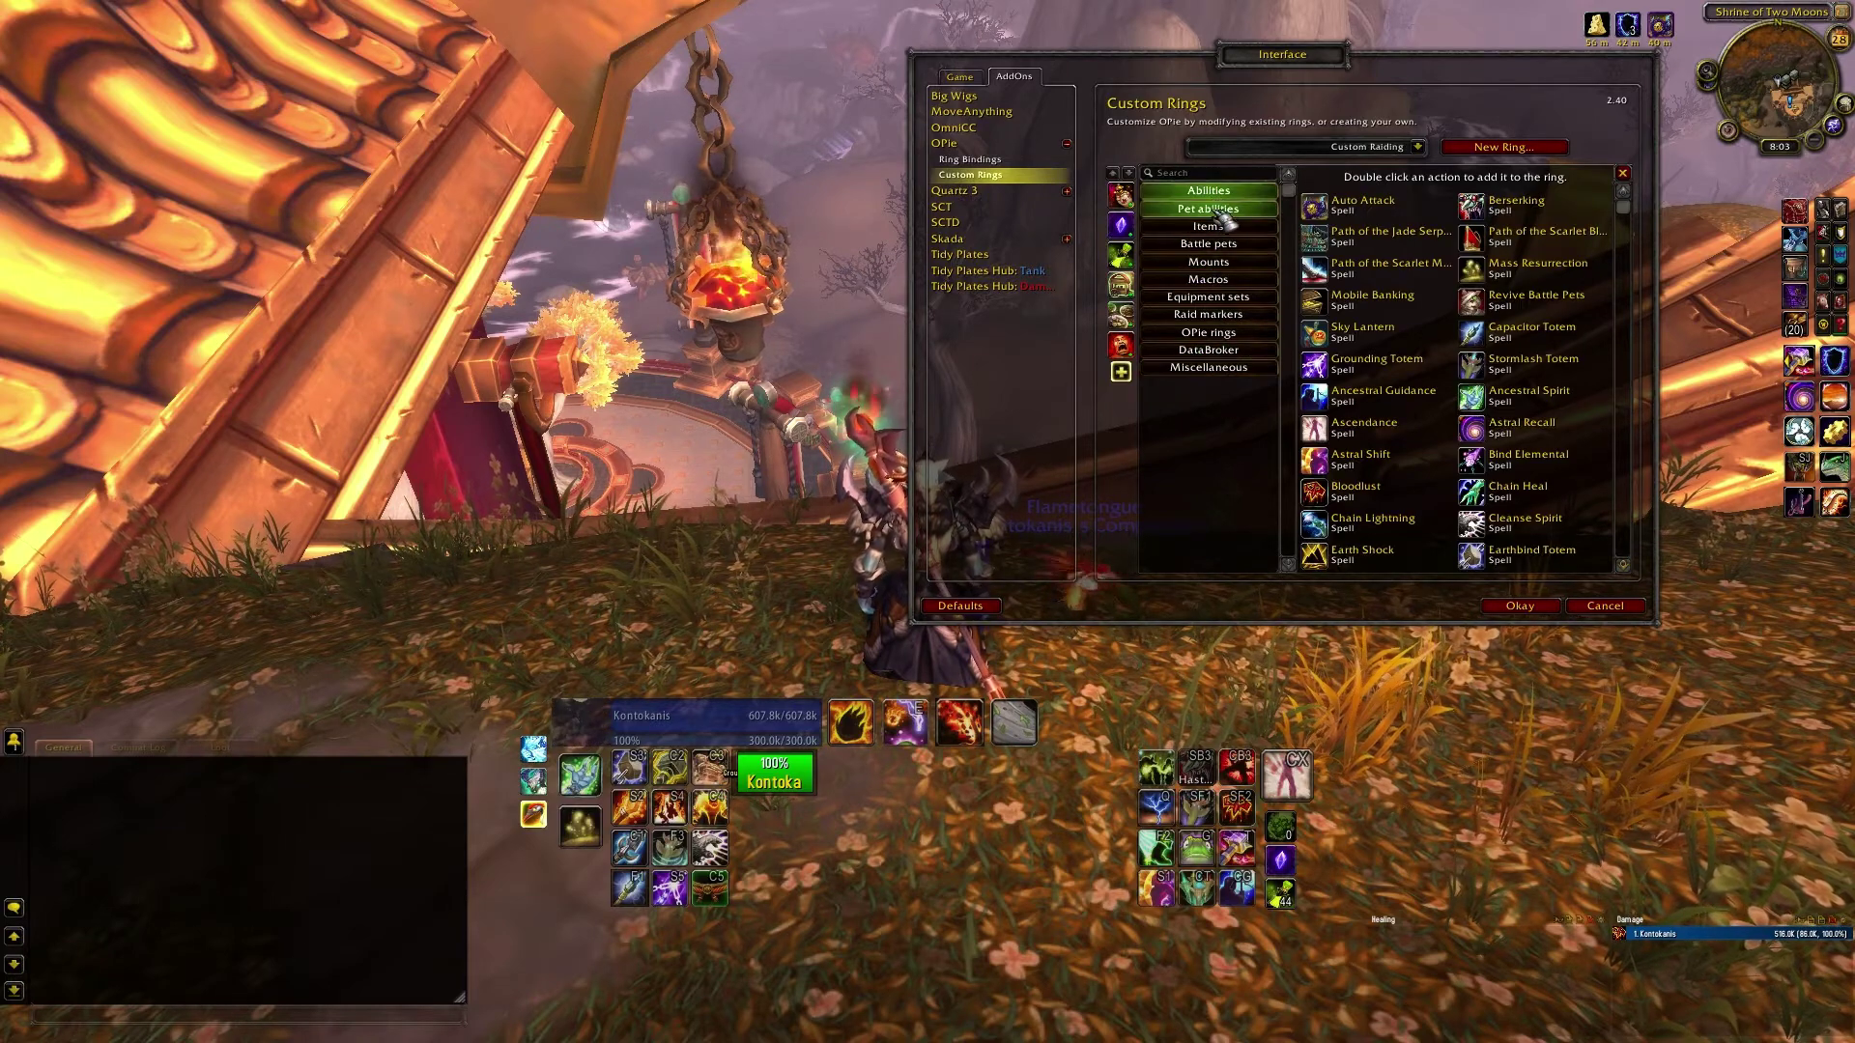
{"action": "left_click", "coordinate": [1221, 228]}
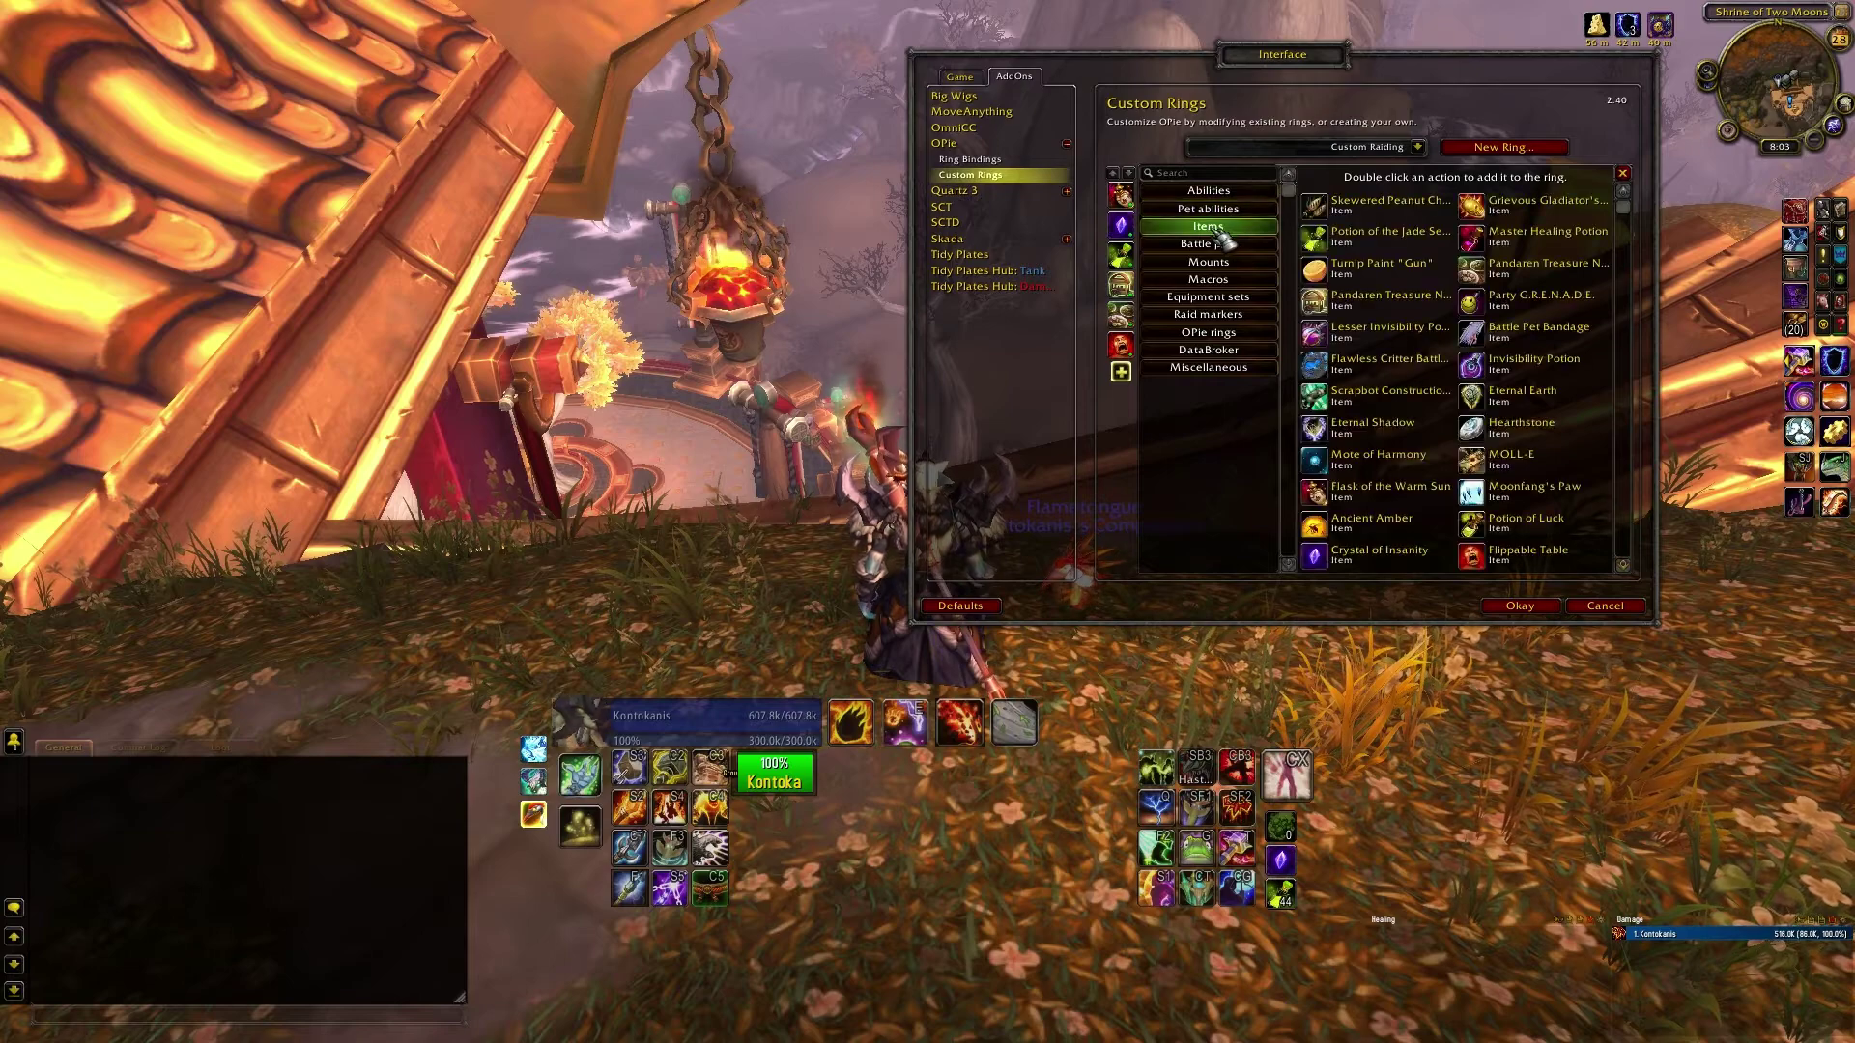
{"action": "left_click", "coordinate": [1222, 246]}
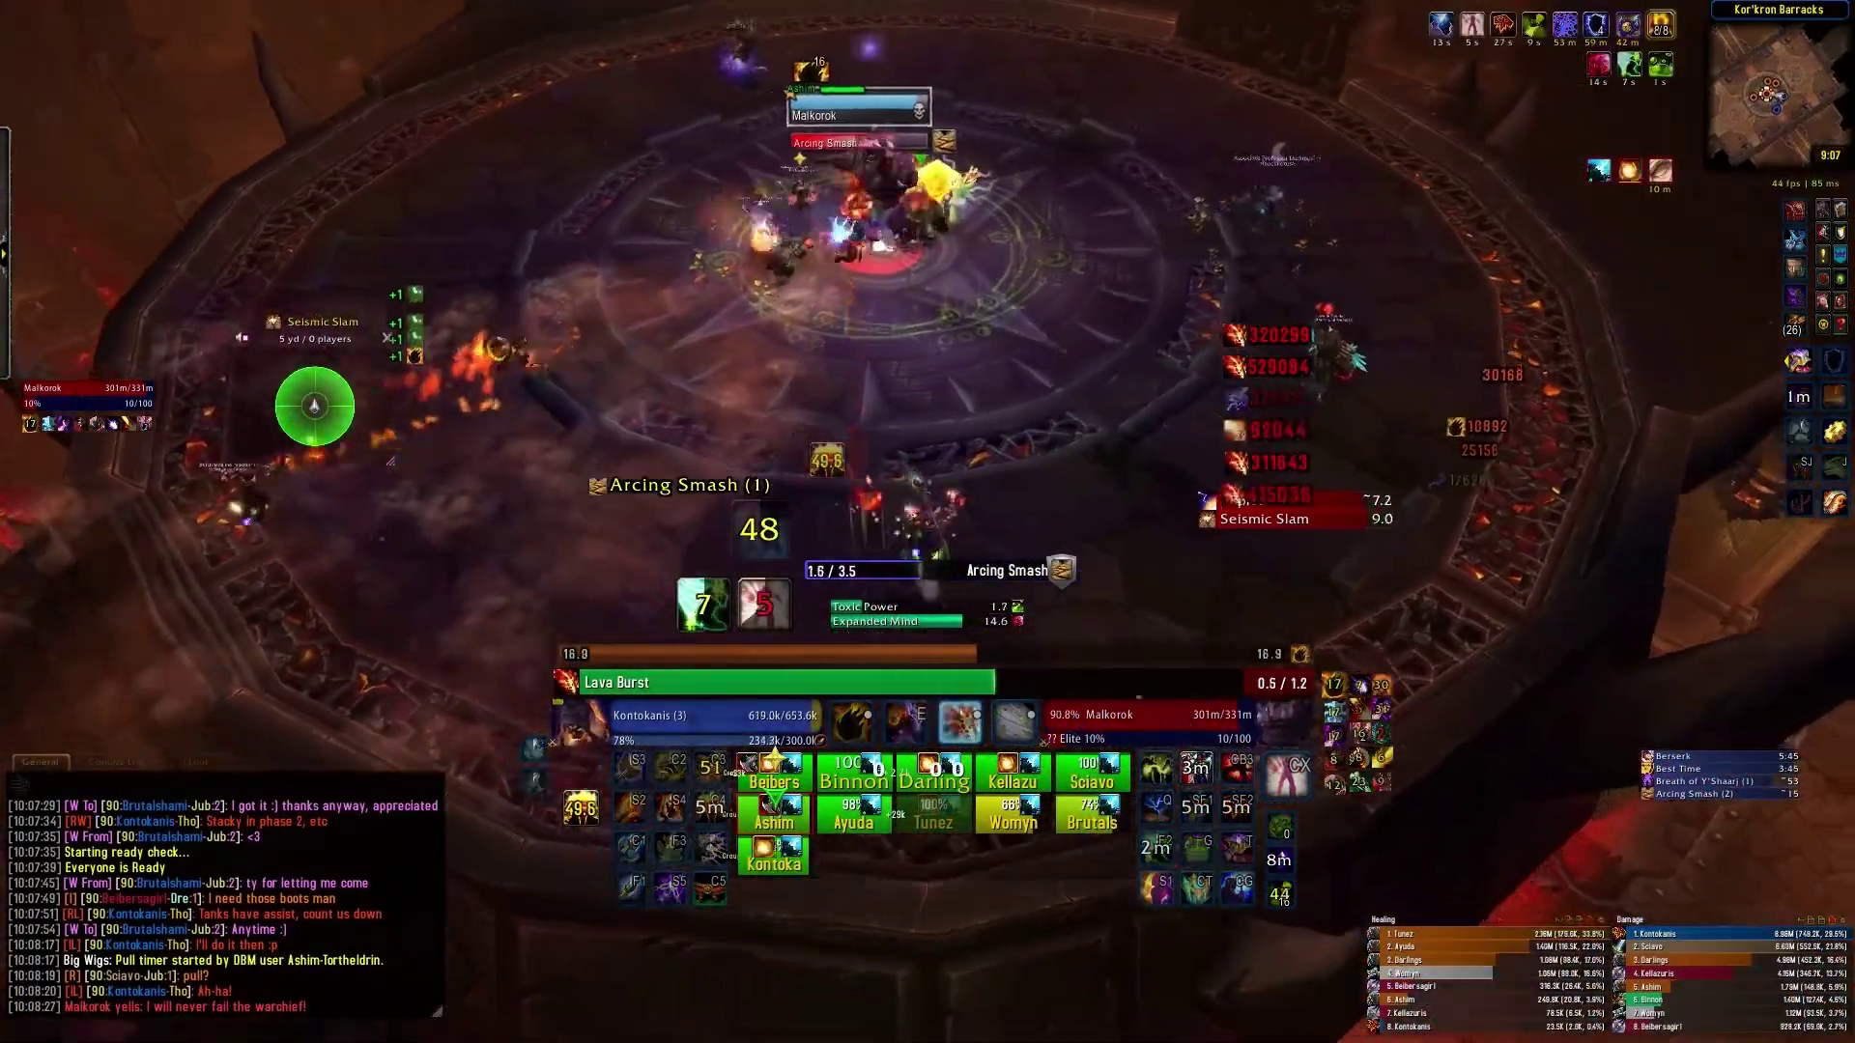
Attack Malkorok with Lava Burst and Lightning Bolt in the raid encounter
{"action": "key", "text": "3"}
{"action": "key", "text": "3"}
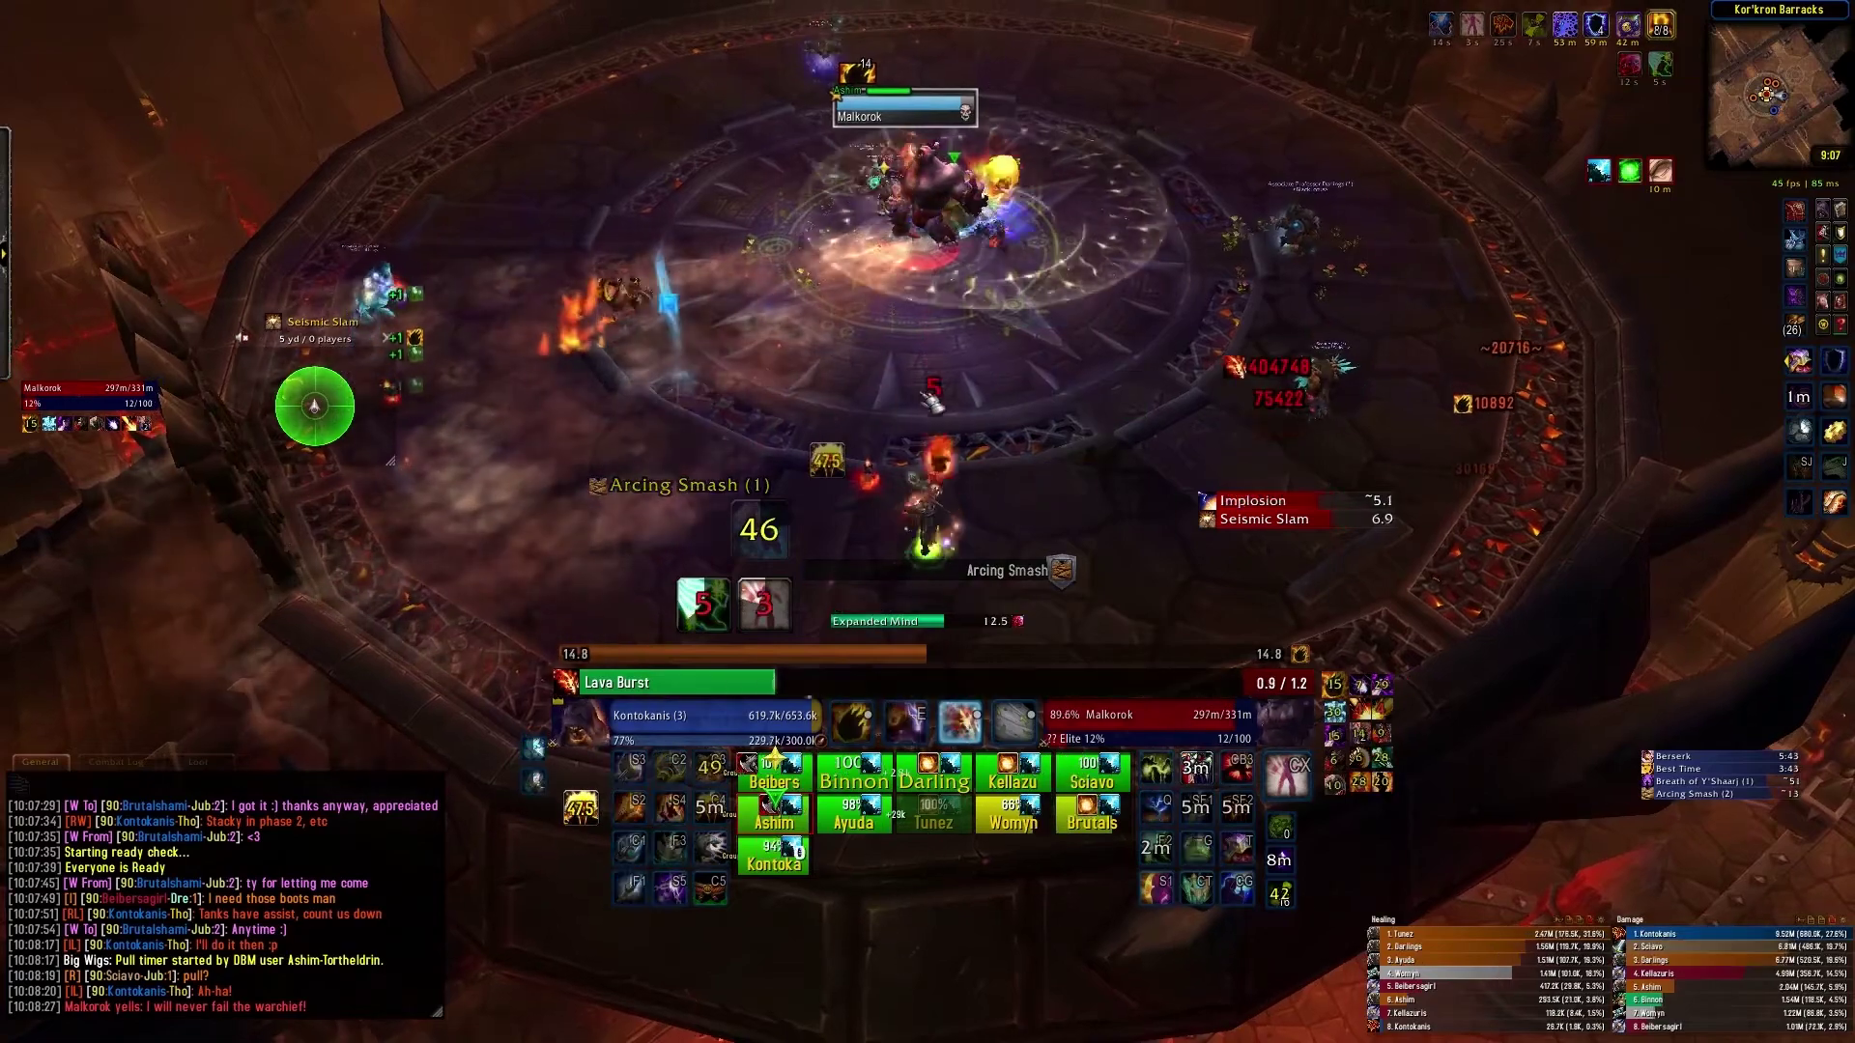
{"action": "key", "text": "3"}
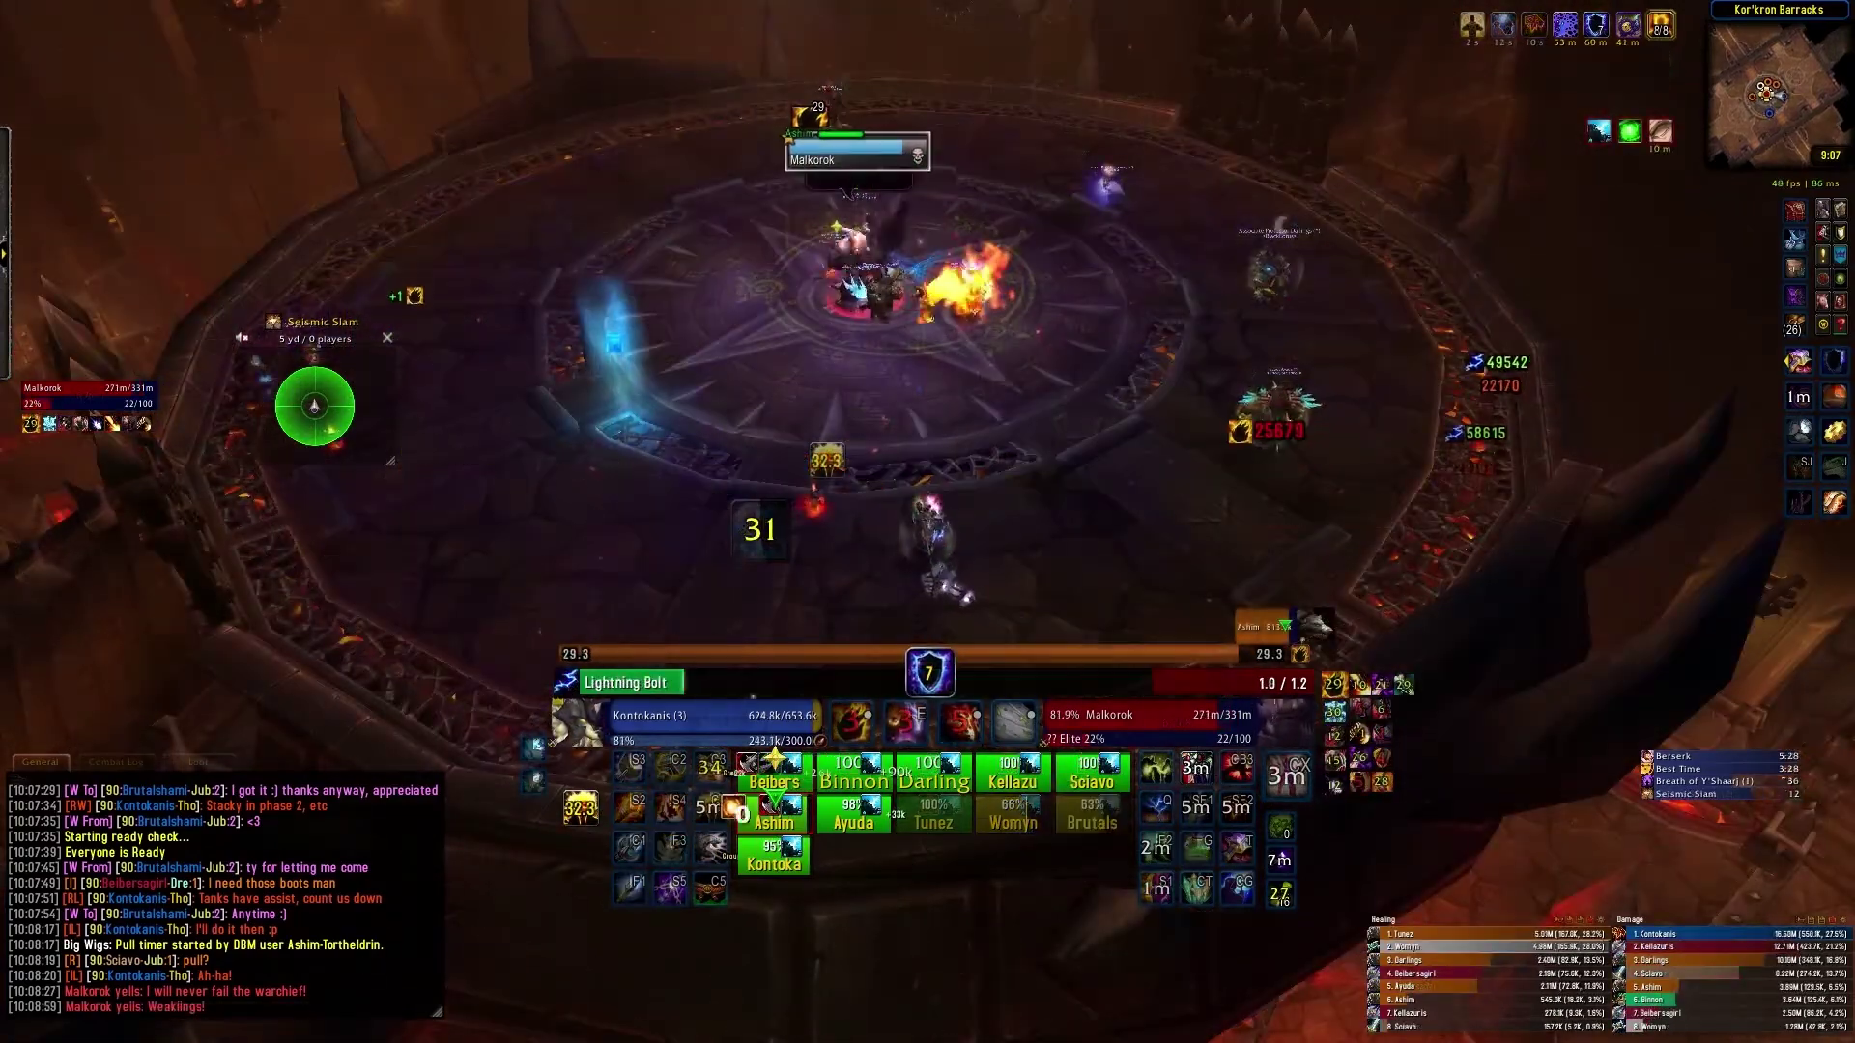
{"action": "key", "text": "1"}
Open OPie's World Markers ring during the fight and place the green world marker on the ground
{"action": "key", "text": "alt+y"}
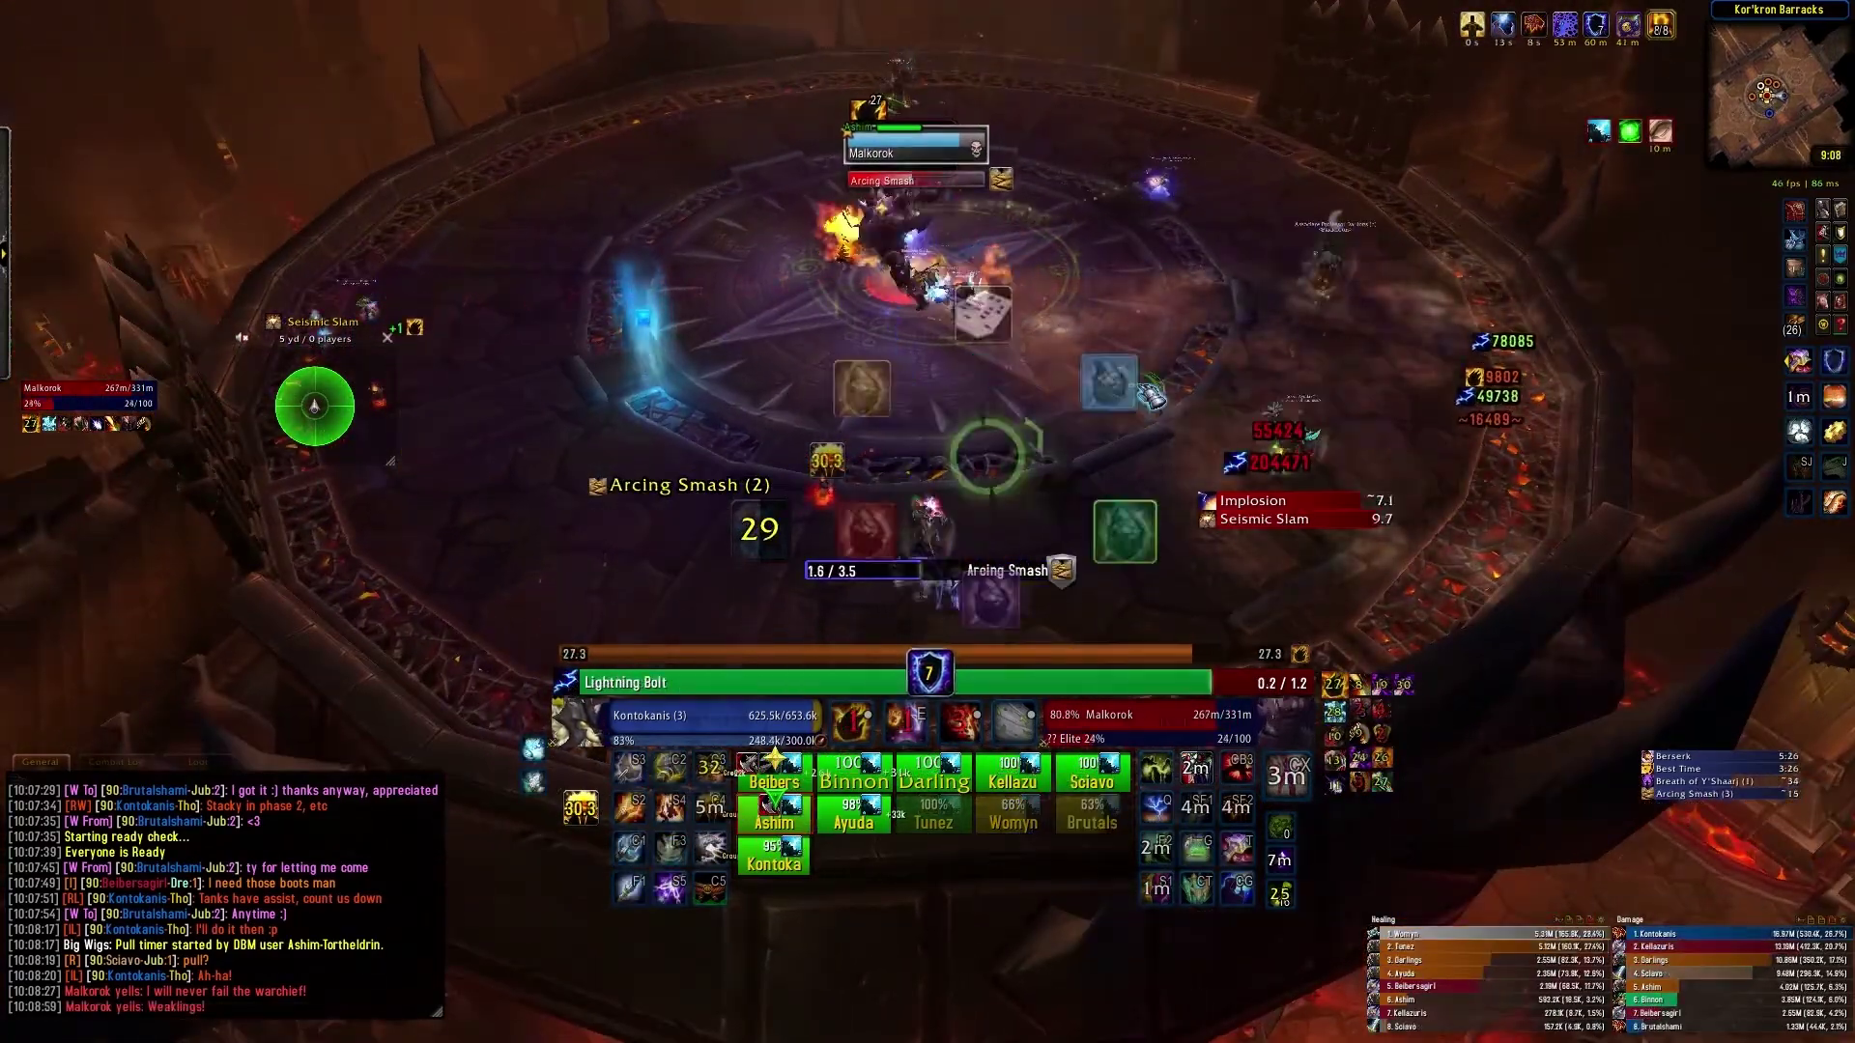
{"action": "key", "text": "1"}
{"action": "key", "text": "e"}
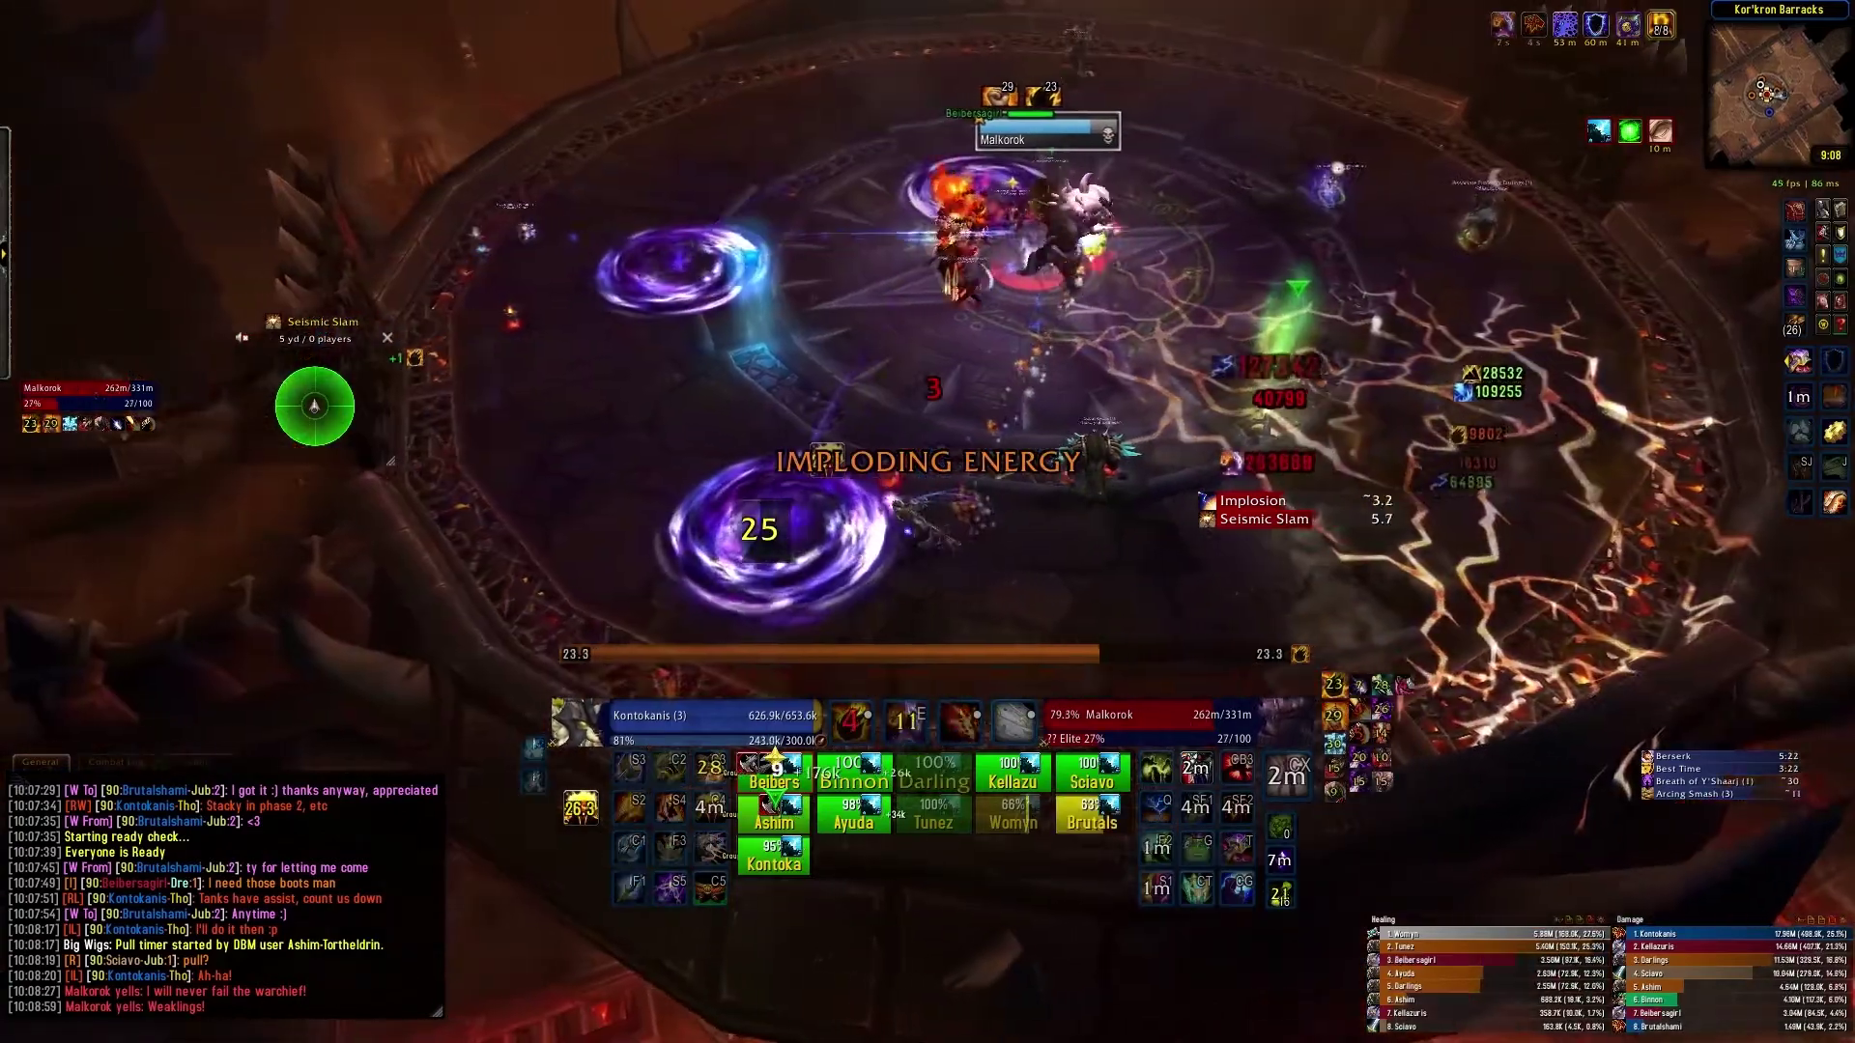
Keep casting Lava Burst and Lightning Bolt at Malkorok while standing in the imploding energy zone
{"action": "key", "text": "1"}
{"action": "key", "text": "2"}
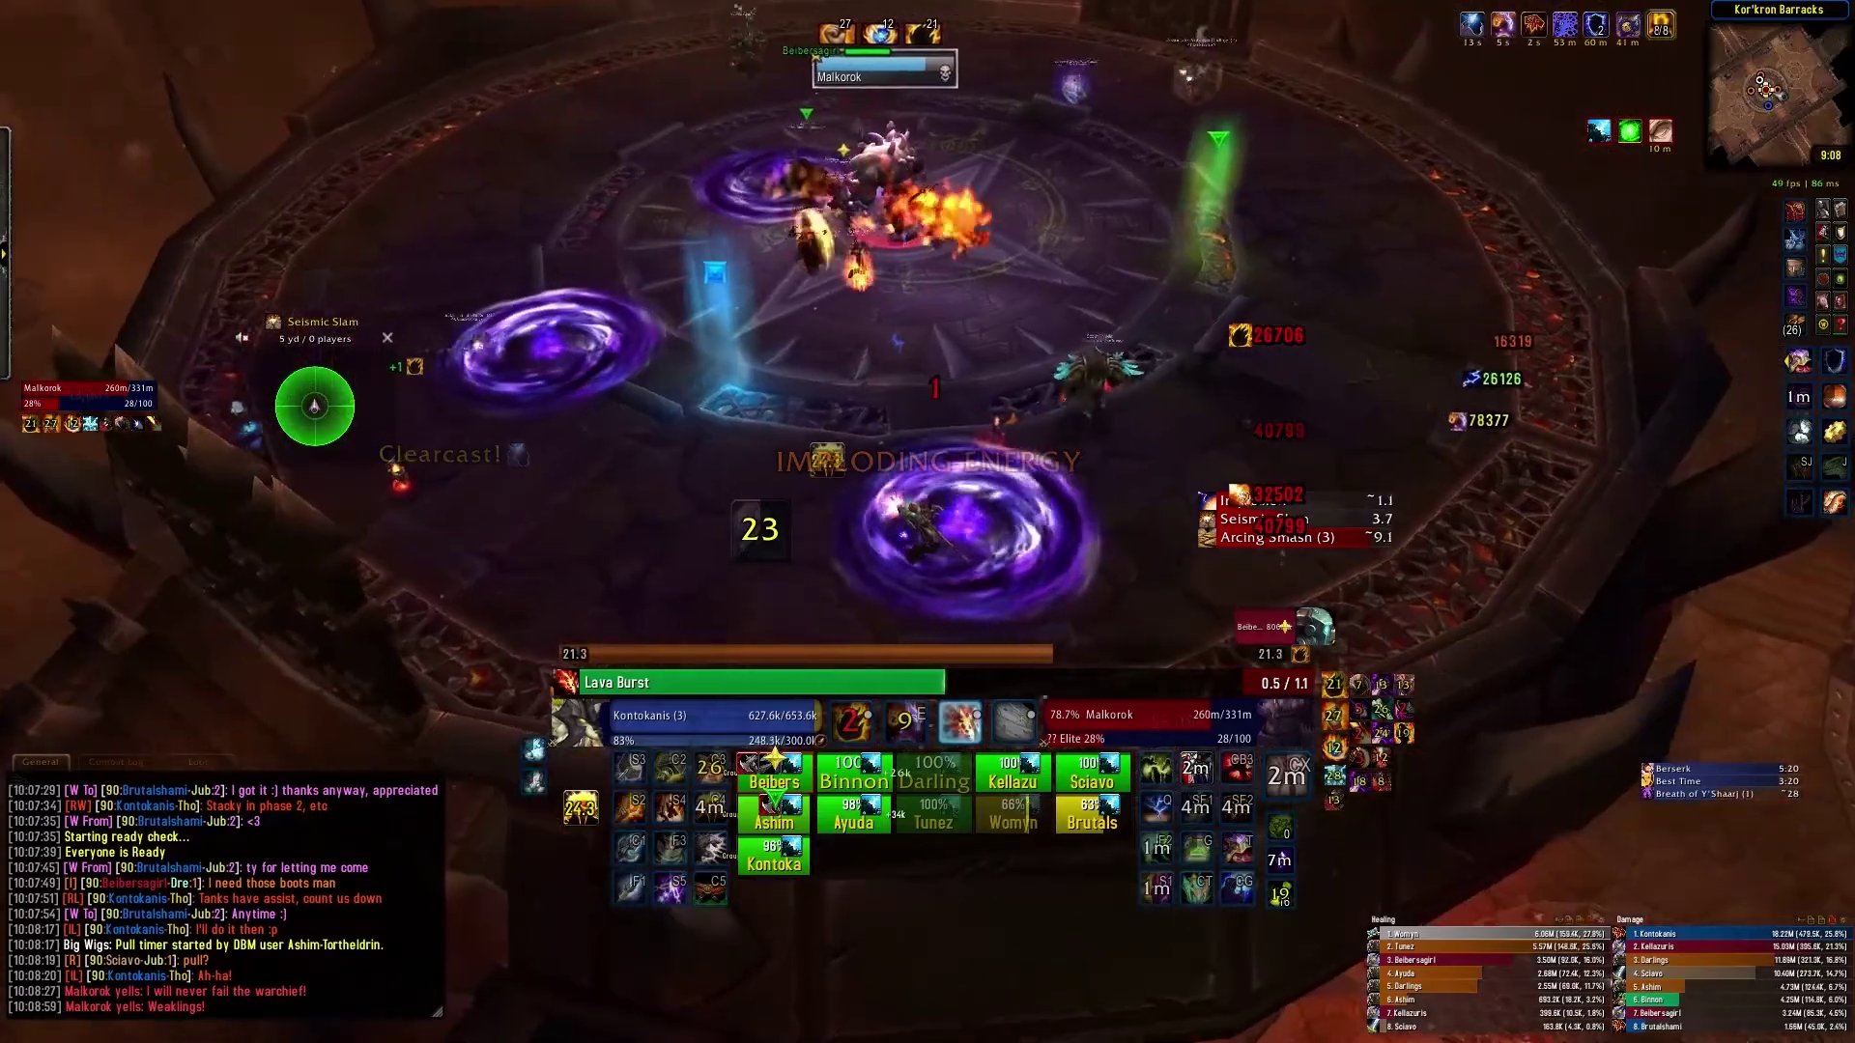
{"action": "key", "text": "1"}
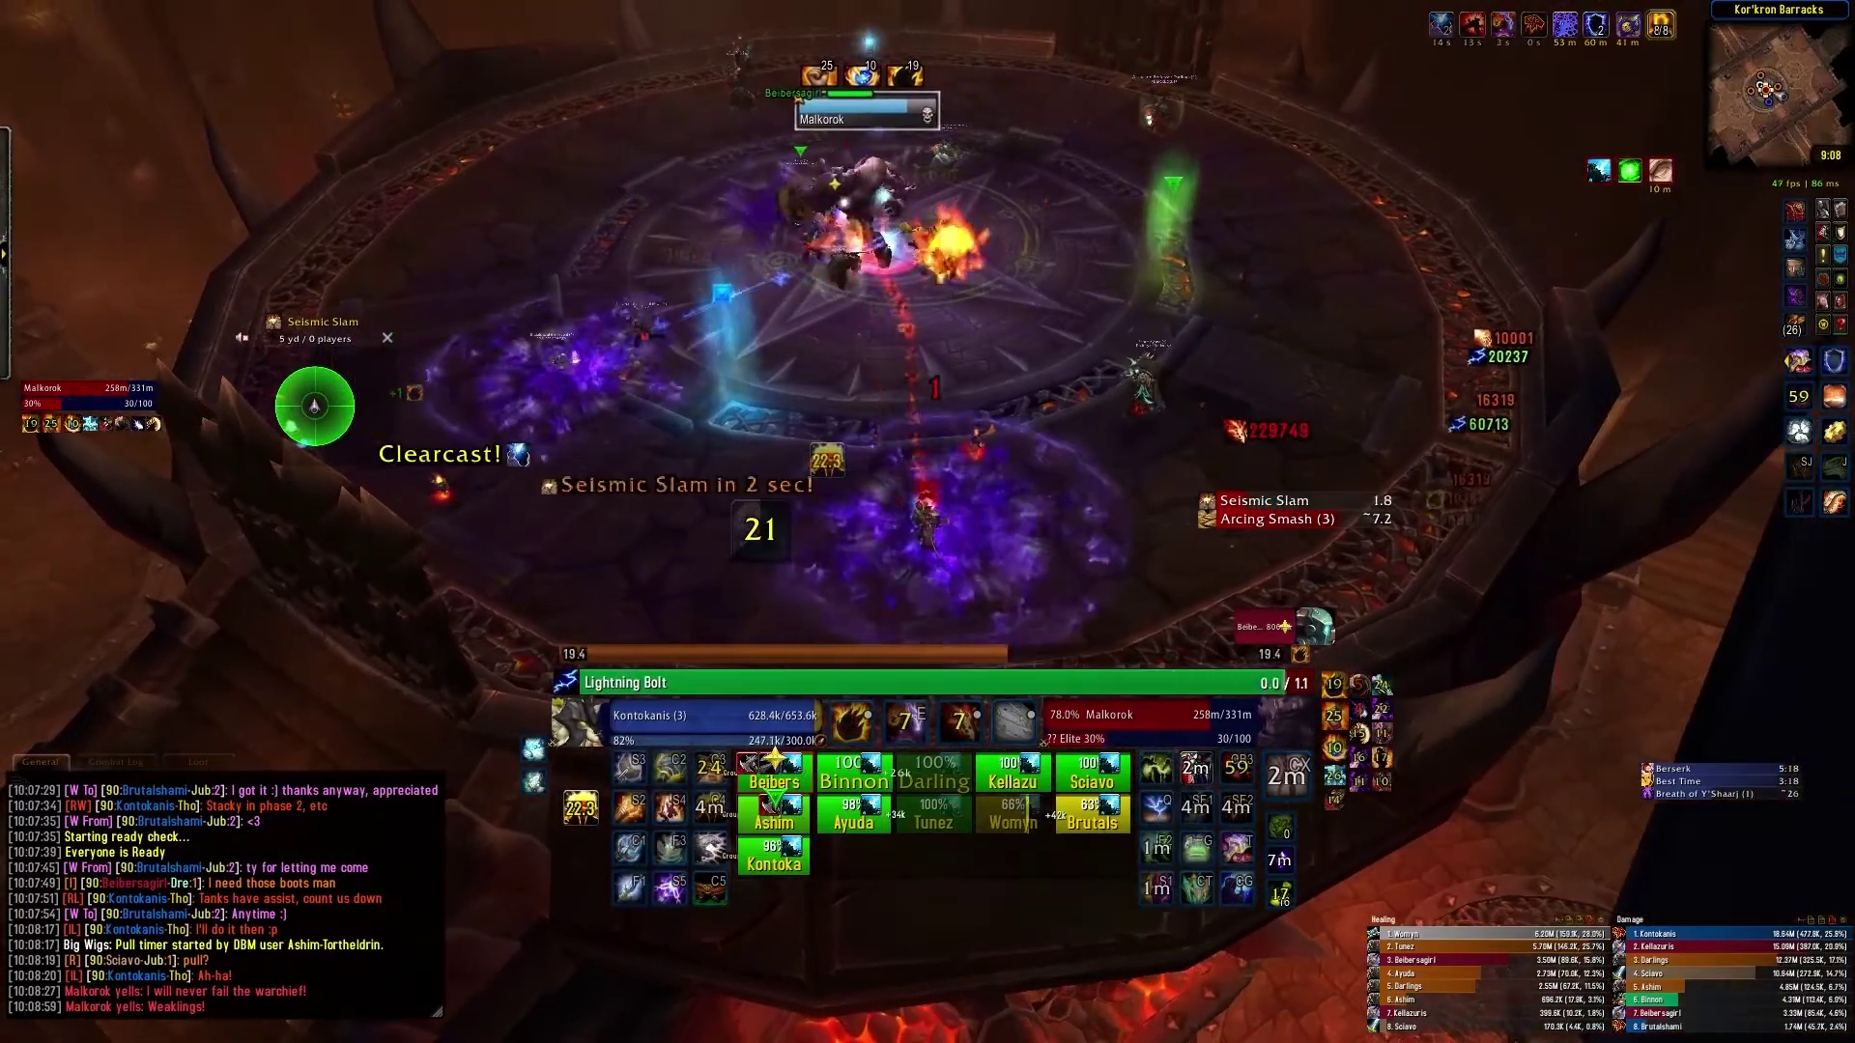
{"action": "key", "text": "1"}
{"action": "key", "text": "1"}
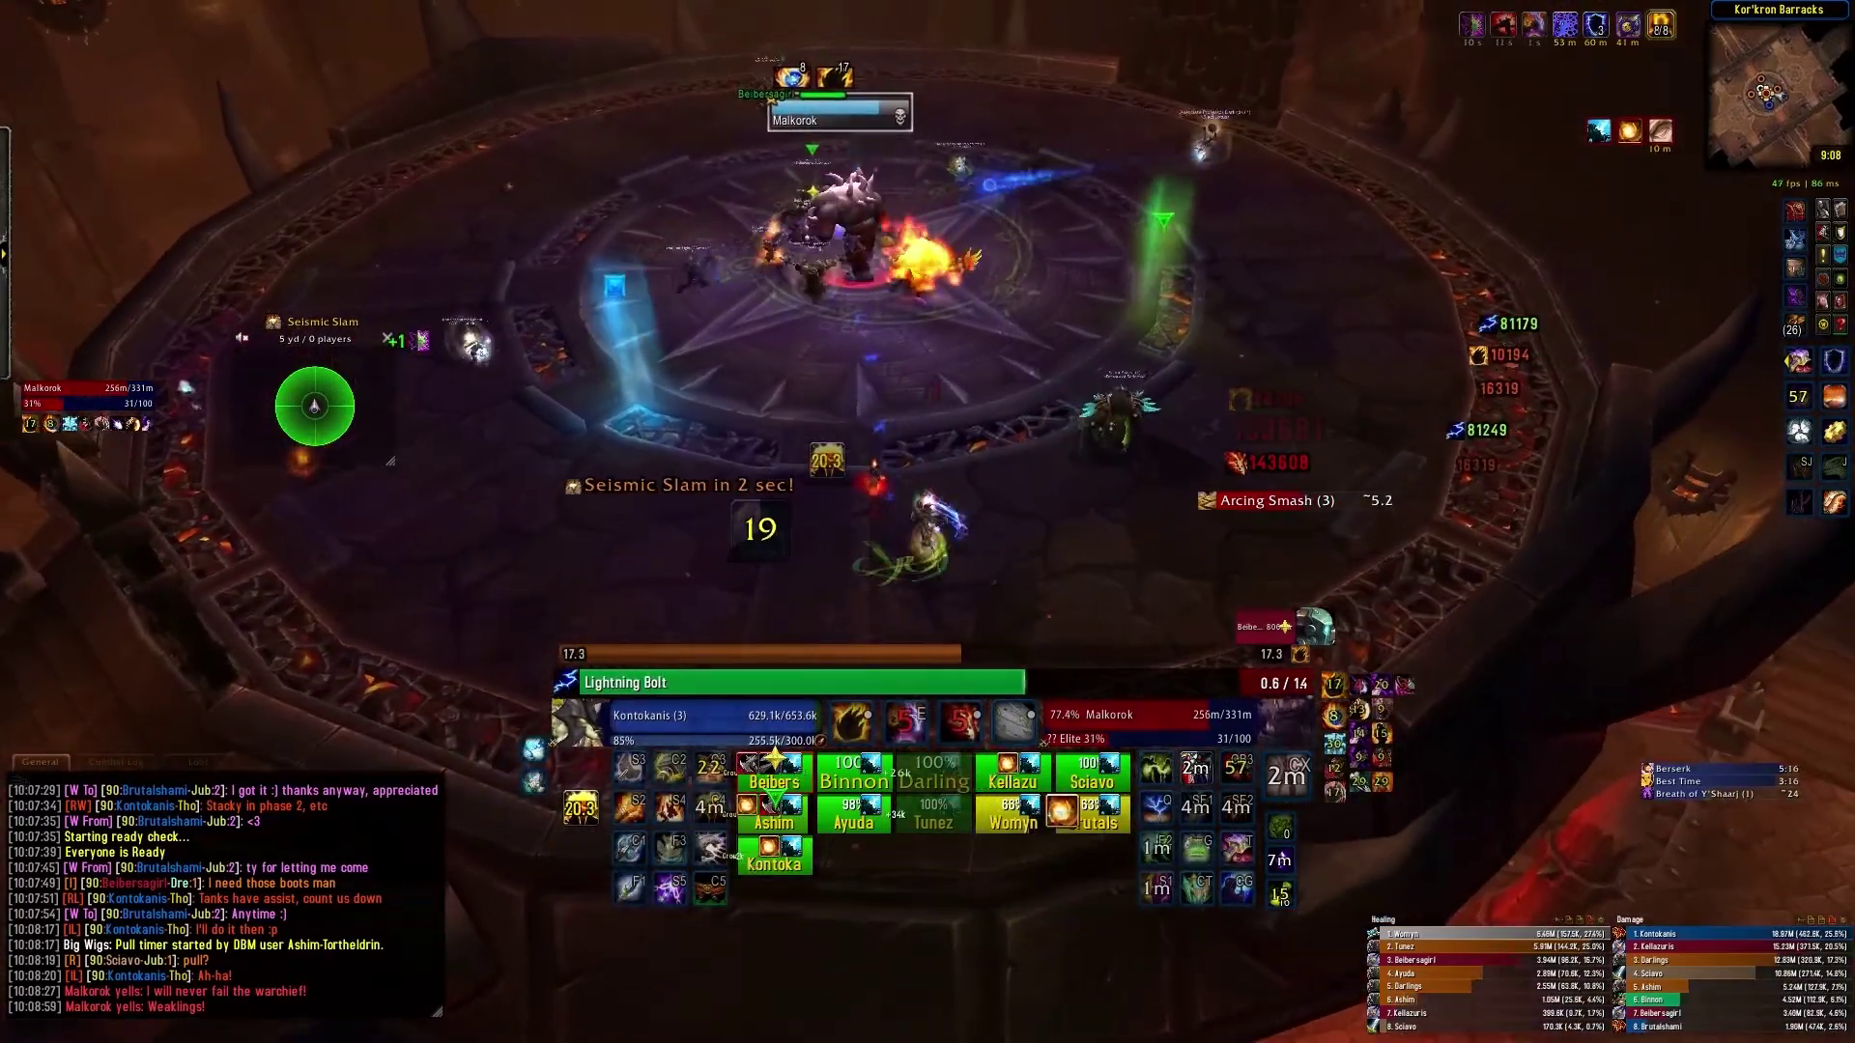
{"action": "key", "text": "1"}
{"action": "key", "text": "1"}
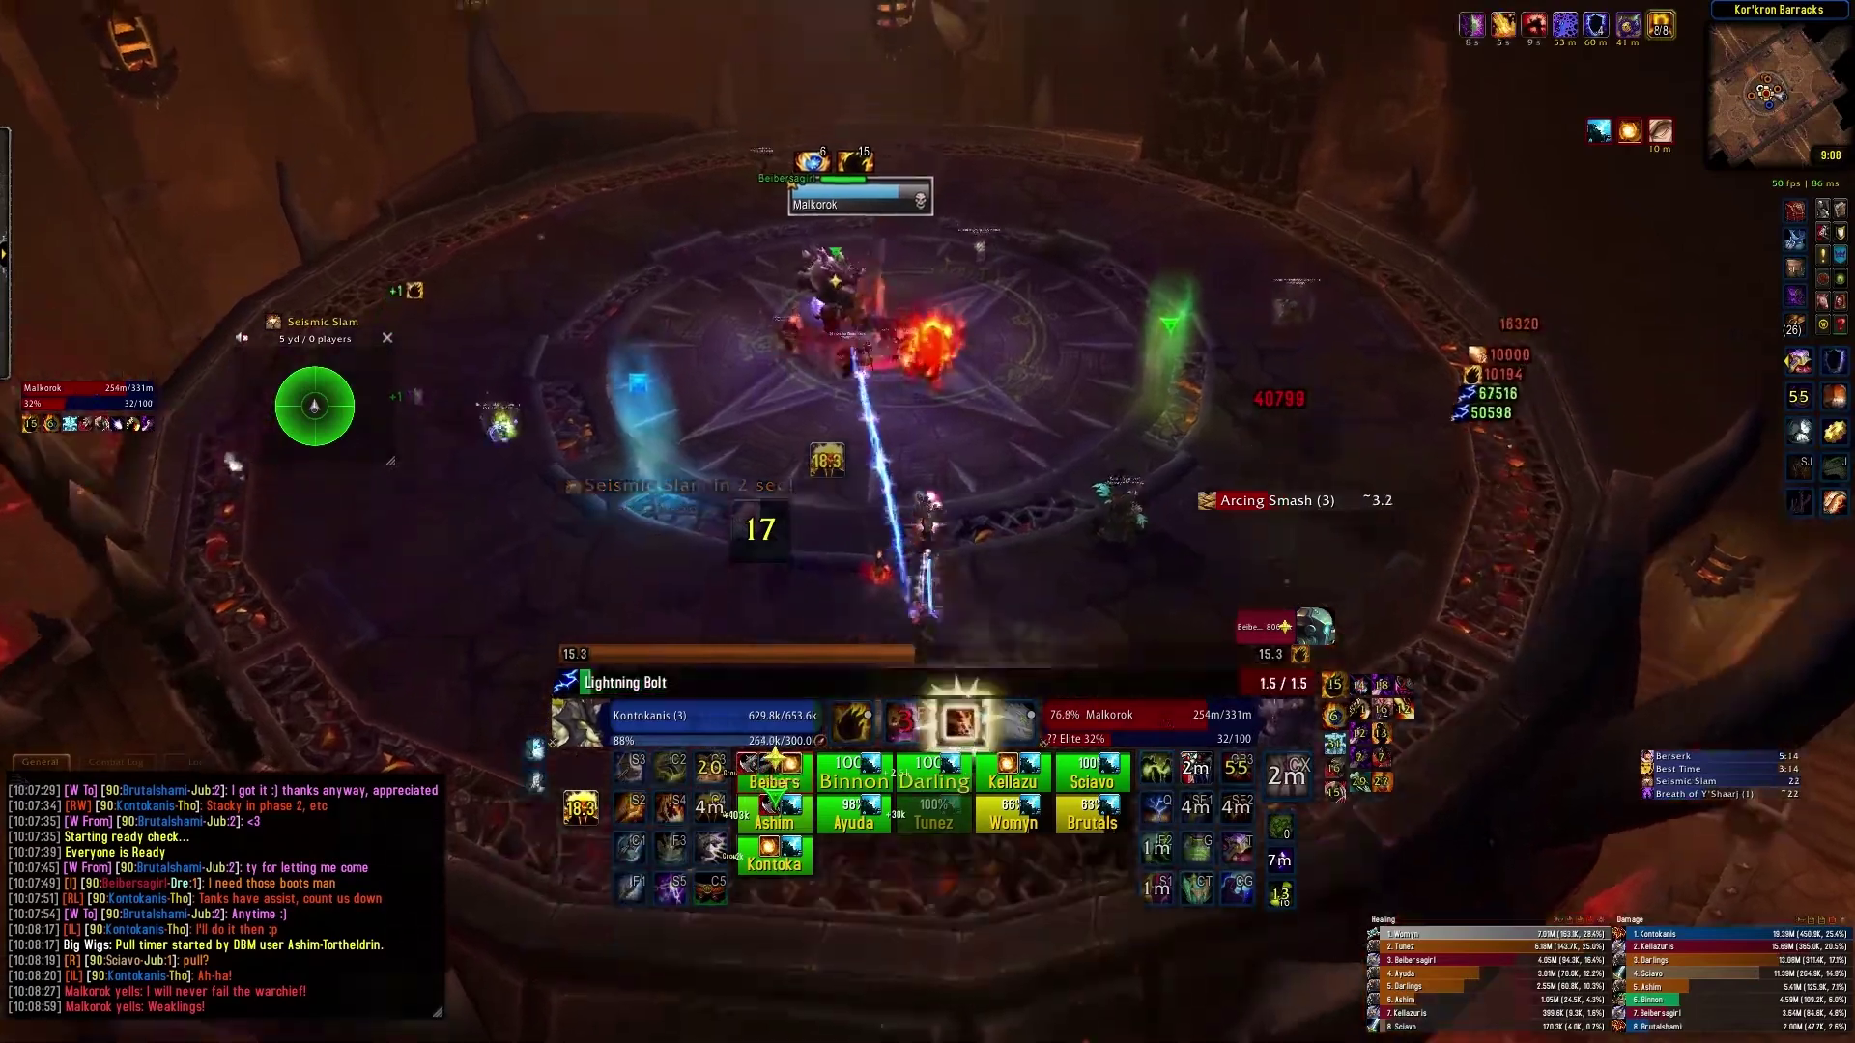